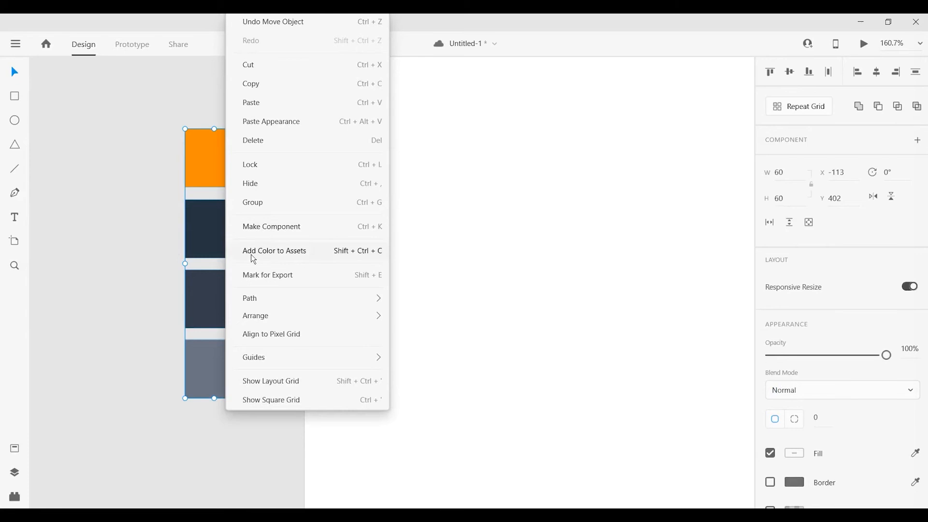
Save the four swatch colors to the document assets and delete the swatch squares beside the artboard.
{"action": "left_click", "coordinate": [250, 254]}
{"action": "left_click", "coordinate": [15, 450]}
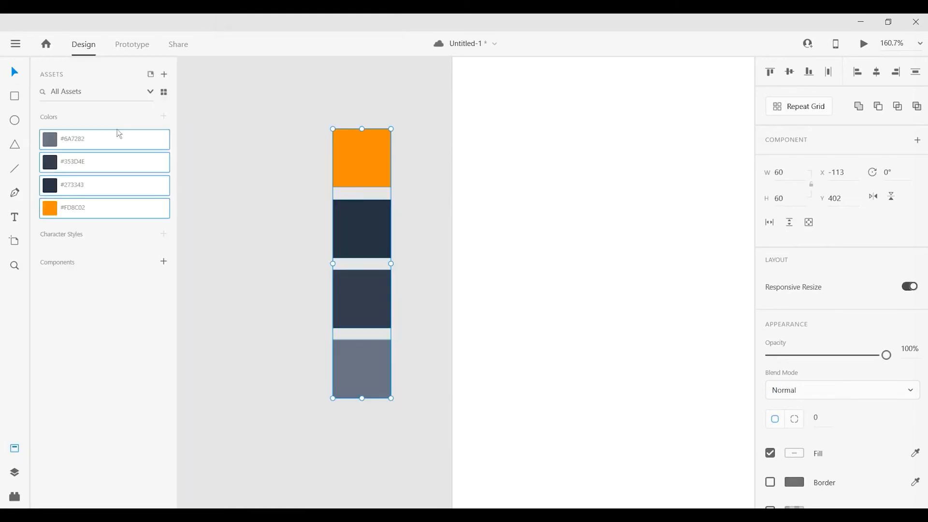
{"action": "right_click", "coordinate": [347, 160]}
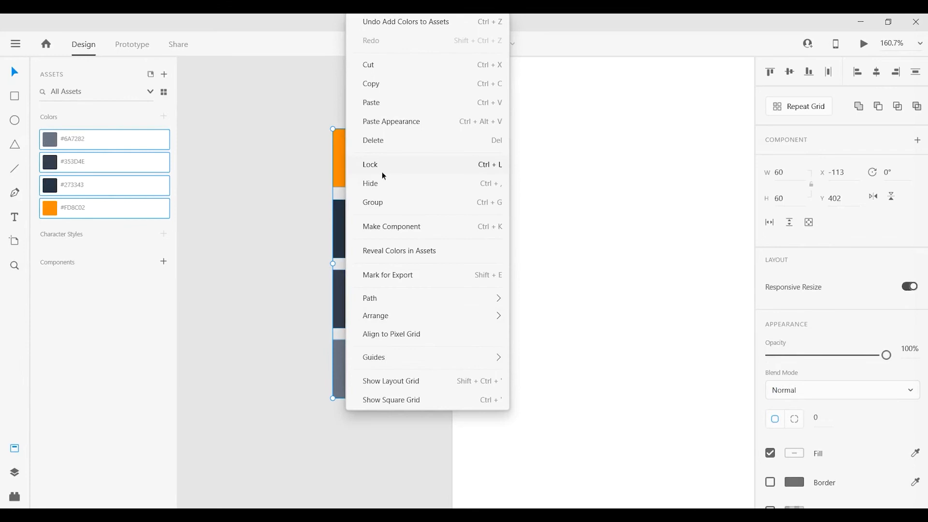
{"action": "left_click", "coordinate": [380, 141]}
Fill the Web 1920 artboard with the saved color #6A7282.
{"action": "left_click_drag", "start_coordinate": [622, 290], "coordinate": [381, 295]}
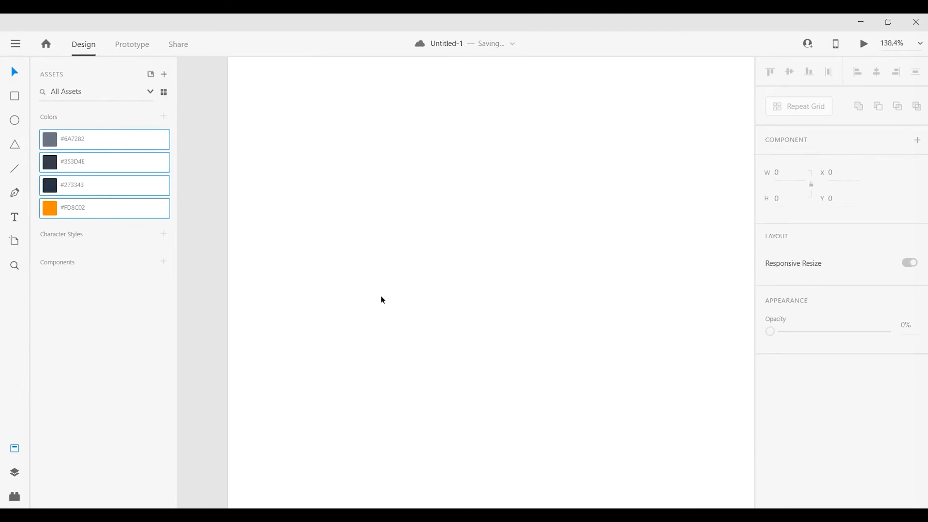
{"action": "scroll", "coordinate": [381, 296], "scroll_direction": "down", "scroll_amount": 5}
{"action": "key", "text": "ctrl+0"}
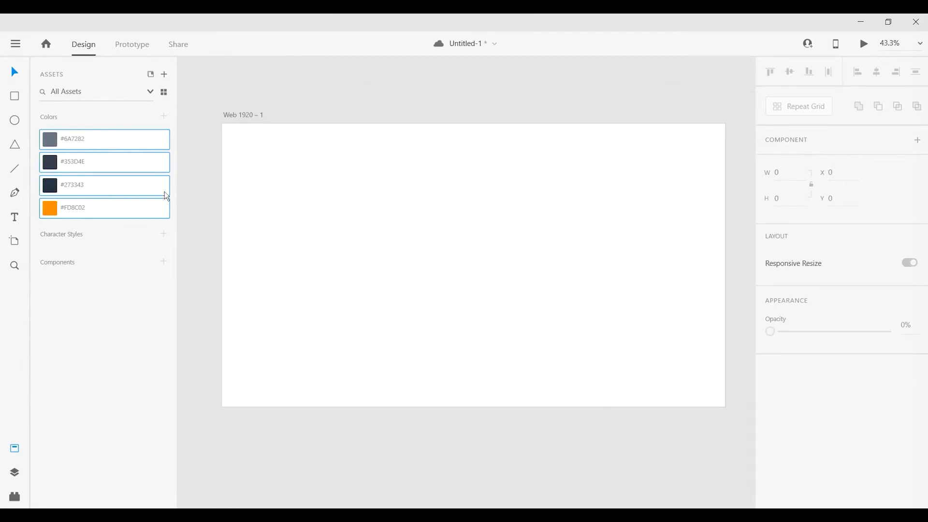
{"action": "left_click", "coordinate": [243, 115]}
{"action": "left_click", "coordinate": [141, 135]}
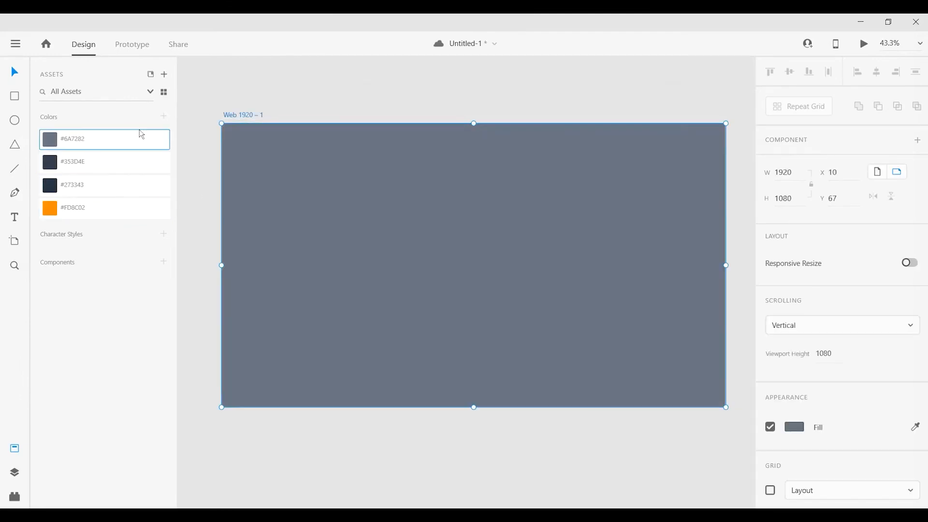
{"action": "left_click", "coordinate": [360, 115]}
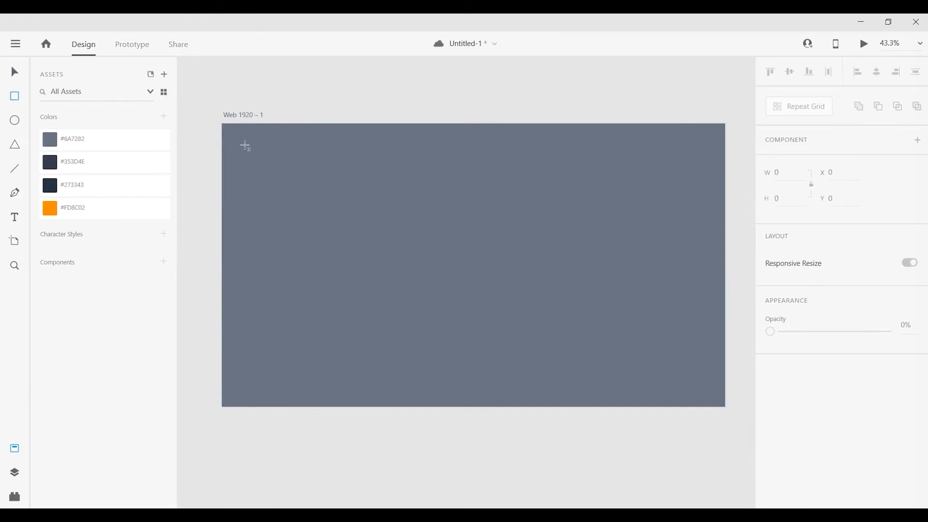
Draw a white rectangle about 1722 by 931 centered on the artboard and set its corner radius to 40.
{"action": "left_click_drag", "start_coordinate": [248, 148], "coordinate": [700, 391]}
{"action": "left_click_drag", "start_coordinate": [436, 244], "coordinate": [437, 230]}
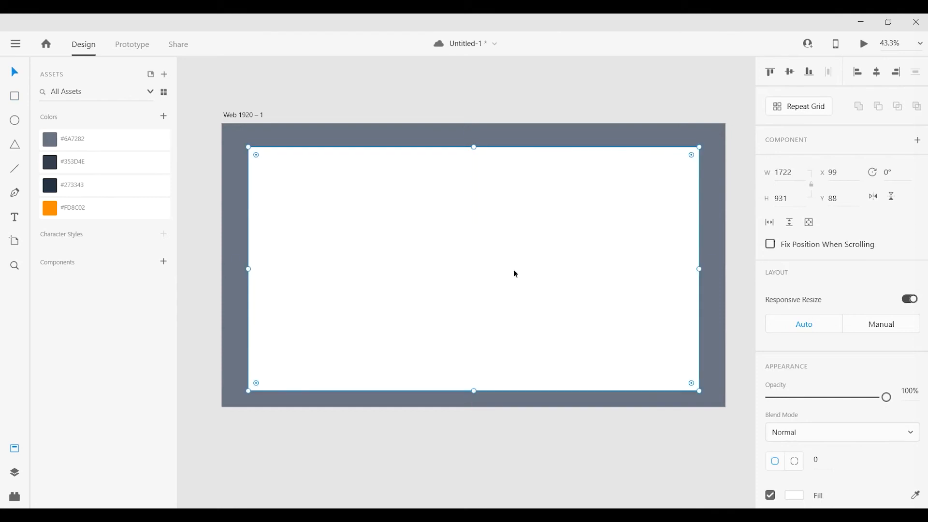
{"action": "left_click_drag", "start_coordinate": [513, 269], "coordinate": [478, 205]}
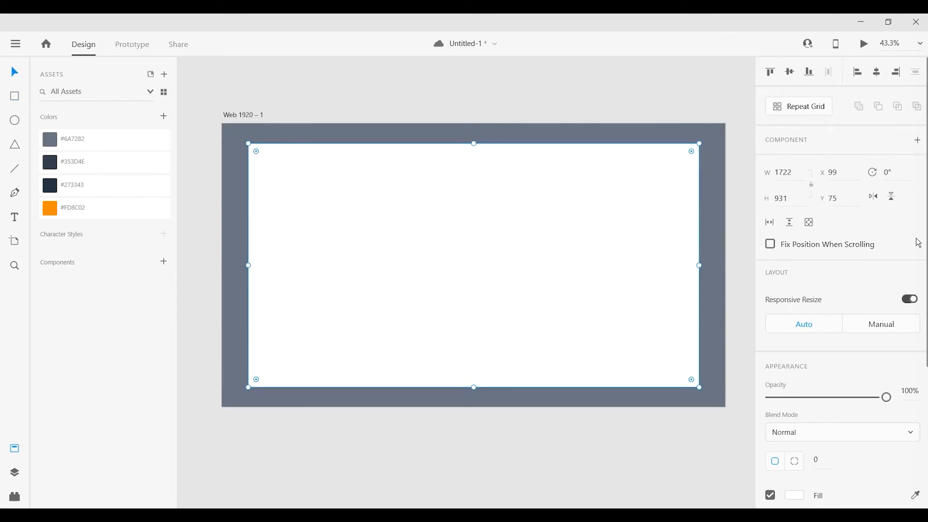
{"action": "type", "text": "40"}
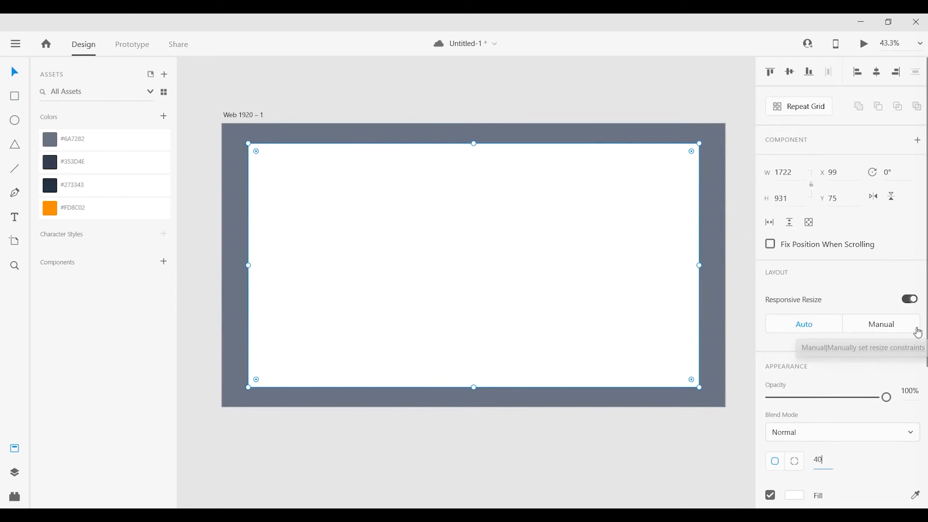
{"action": "key", "text": "Return"}
{"action": "left_click", "coordinate": [345, 115]}
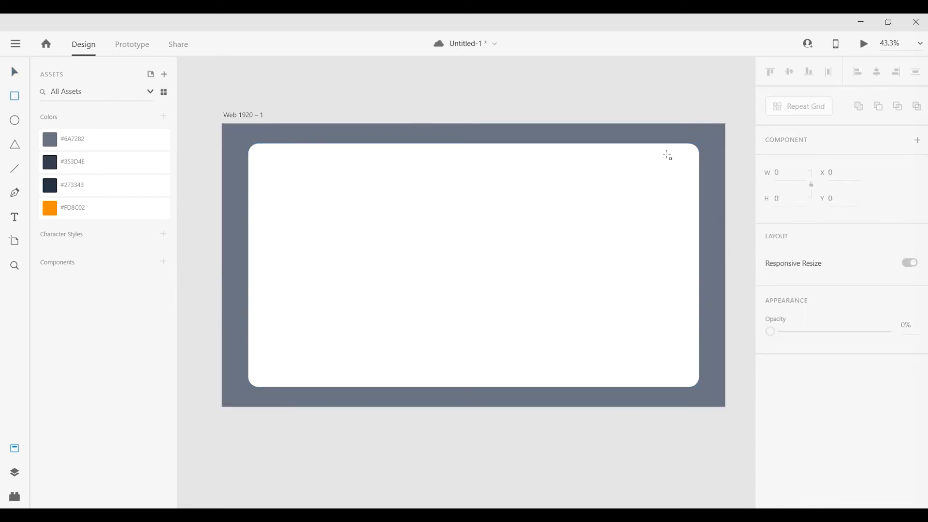
Draw a full-height strip 95 wide inside the white panel, flush with the panel's right edge.
{"action": "left_click_drag", "start_coordinate": [679, 145], "coordinate": [699, 388]}
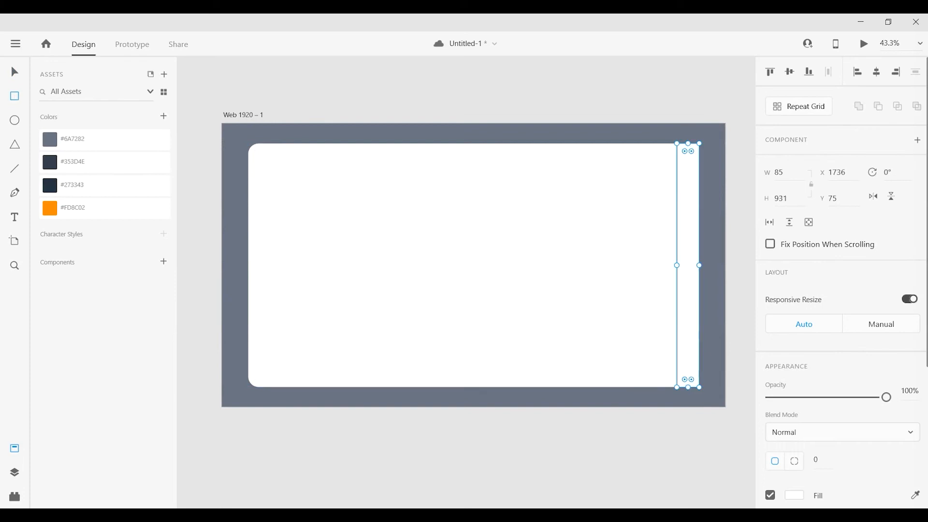
{"action": "double_click", "coordinate": [788, 174]}
{"action": "type", "text": "95"}
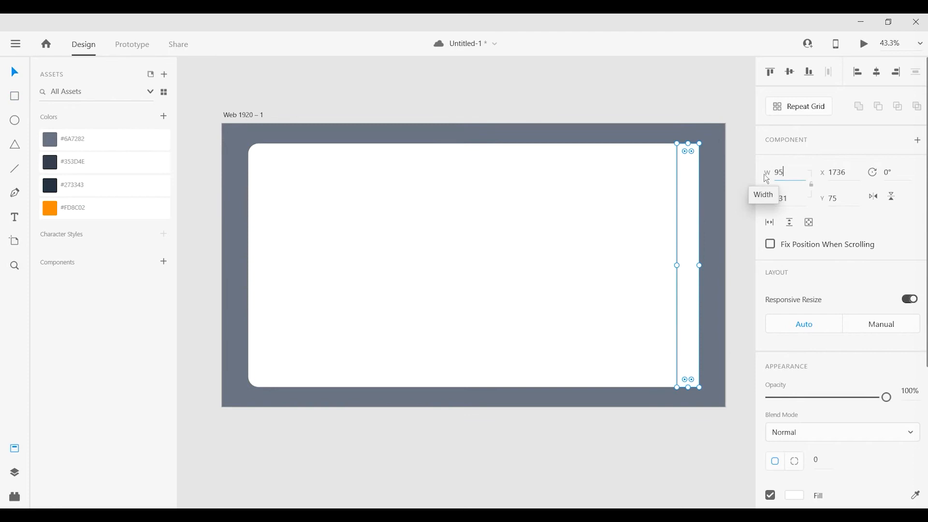
{"action": "key", "text": "Return"}
{"action": "left_click_drag", "start_coordinate": [689, 236], "coordinate": [686, 234]}
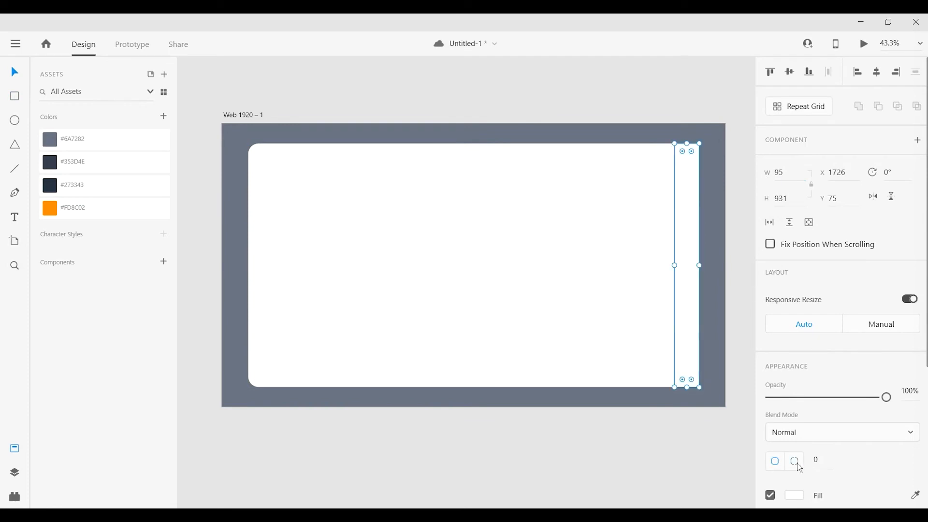
Round the strip's two right corners to 40 and fill it with the saved color #353D4E.
{"action": "left_click", "coordinate": [855, 459]}
{"action": "type", "text": "40"}
{"action": "key", "text": "Tab"}
{"action": "type", "text": "4"}
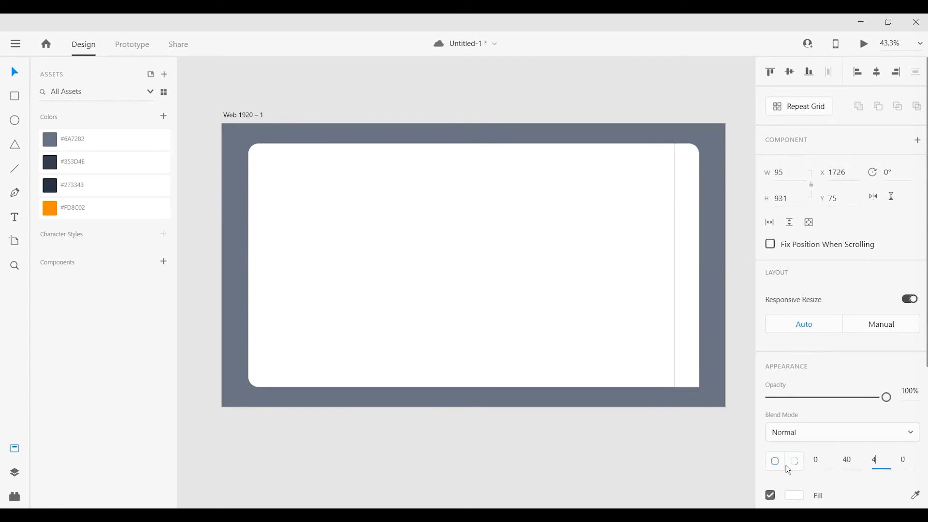
{"action": "key", "text": "Return"}
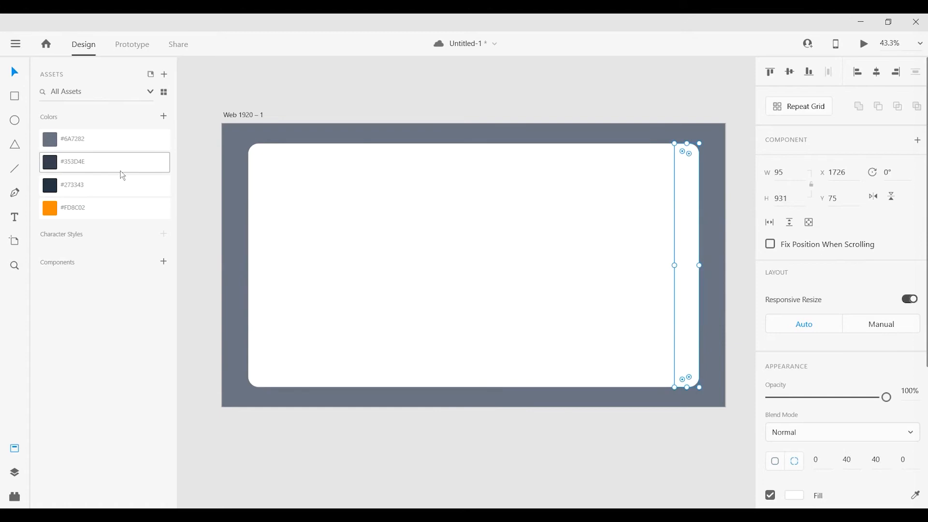
{"action": "left_click", "coordinate": [129, 169]}
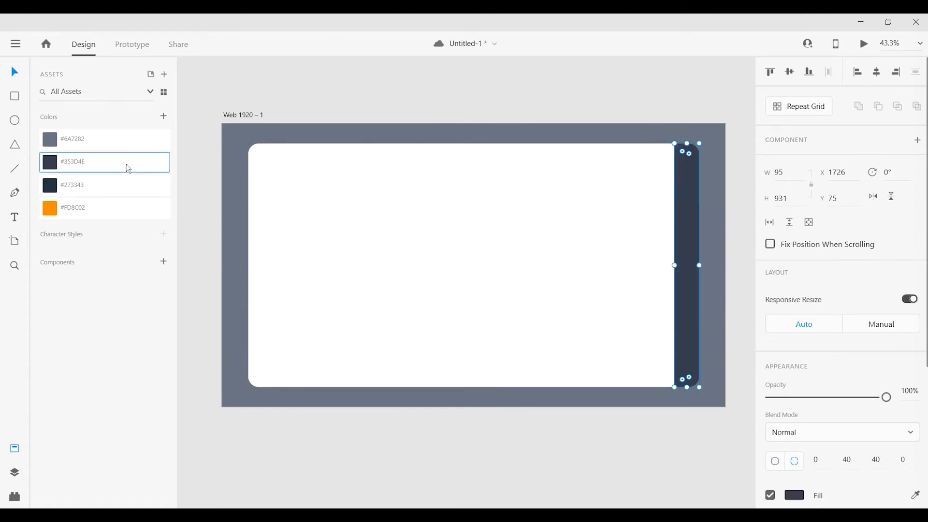
{"action": "left_click", "coordinate": [512, 107]}
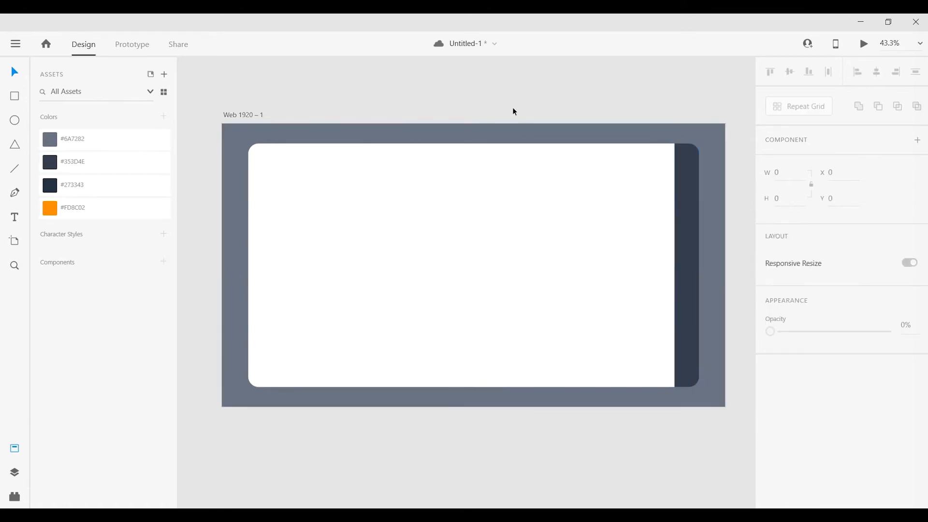
Draw a horizontal line about 50 wide near the upper end of the dark strip.
{"action": "scroll", "coordinate": [740, 160], "scroll_direction": "up", "scroll_amount": 3}
{"action": "scroll", "coordinate": [739, 161], "scroll_direction": "up", "scroll_amount": 4}
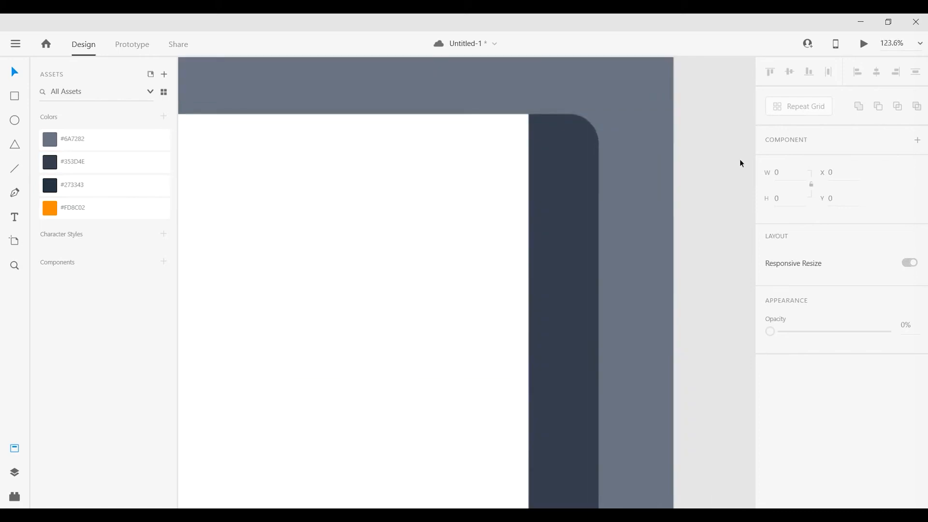
{"action": "key", "text": "l"}
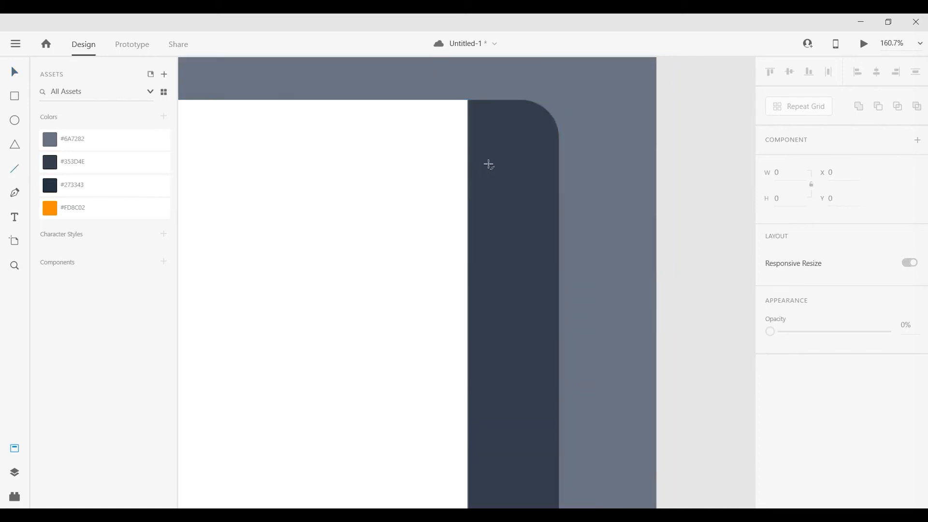
{"action": "left_click_drag", "start_coordinate": [489, 164], "coordinate": [538, 168]}
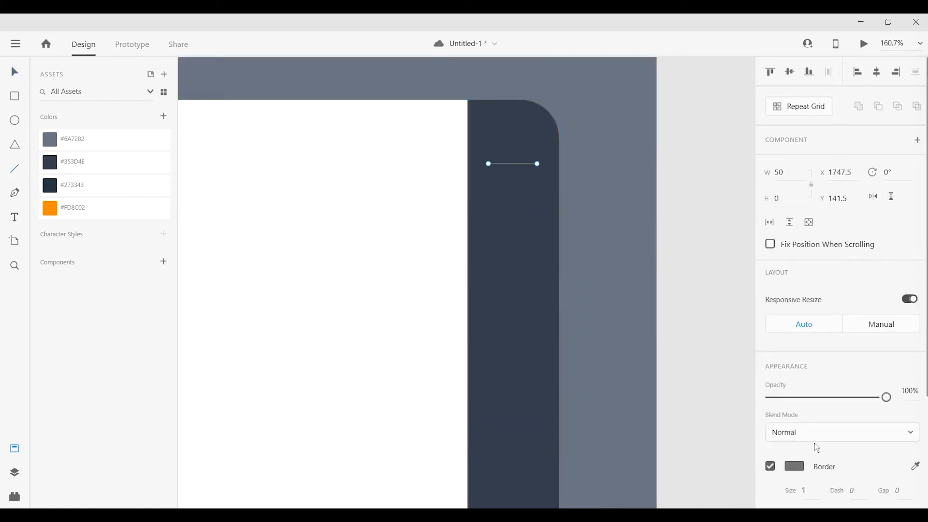
Make the line's border white and set its size to 3.
{"action": "left_click", "coordinate": [795, 466]}
{"action": "left_click_drag", "start_coordinate": [639, 407], "coordinate": [583, 324]}
{"action": "left_click", "coordinate": [853, 454]}
{"action": "scroll", "coordinate": [850, 452], "scroll_direction": "down", "scroll_amount": 3}
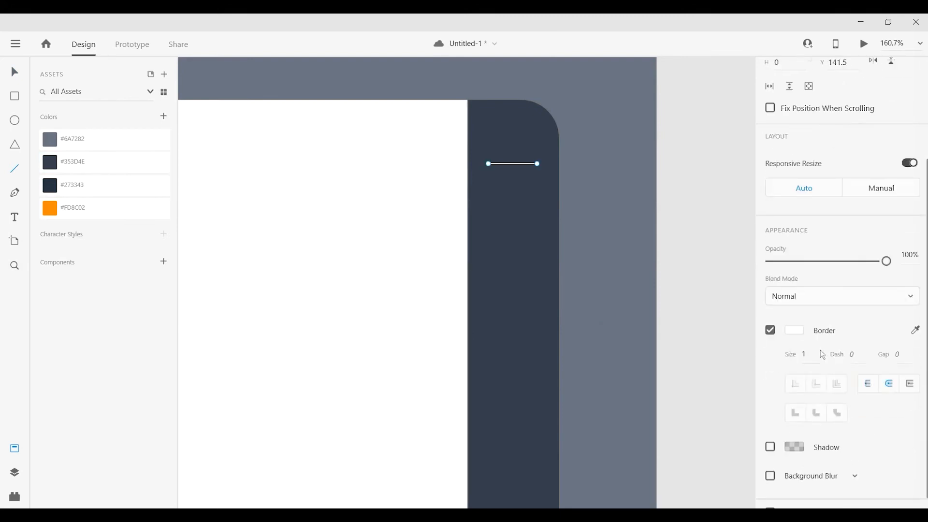
{"action": "type", "text": "3"}
{"action": "key", "text": "Return"}
{"action": "left_click", "coordinate": [14, 72]}
Repeat the line downward with Repeat Grid to form a three-line menu icon with 15 spacing.
{"action": "scroll", "coordinate": [862, 189], "scroll_direction": "up", "scroll_amount": 3}
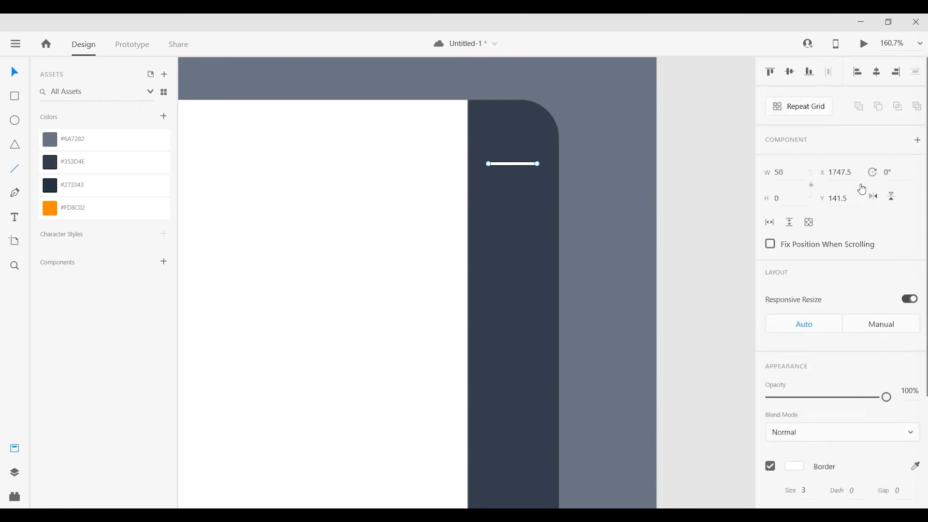
{"action": "left_click", "coordinate": [800, 107]}
{"action": "left_click_drag", "start_coordinate": [513, 168], "coordinate": [506, 216]}
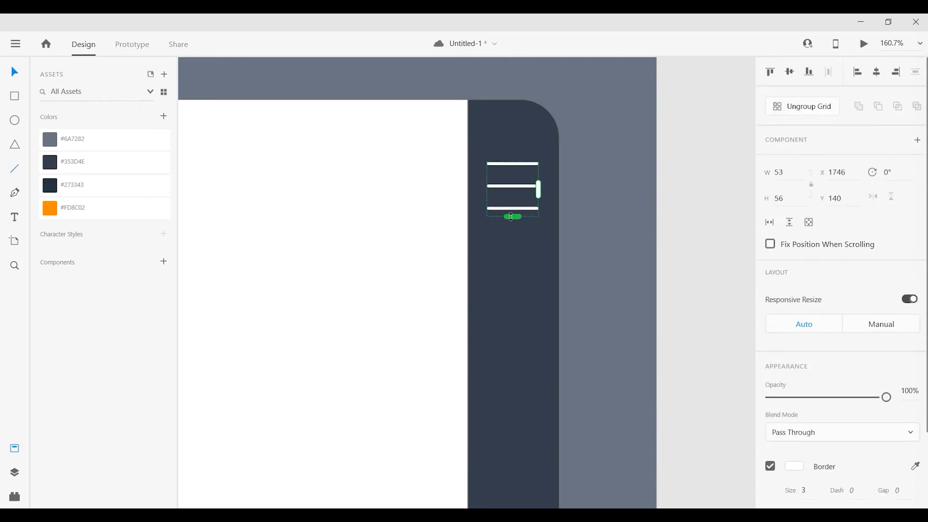
{"action": "left_click_drag", "start_coordinate": [512, 177], "coordinate": [494, 190]}
{"action": "scroll", "coordinate": [494, 192], "scroll_direction": "right", "scroll_amount": 1}
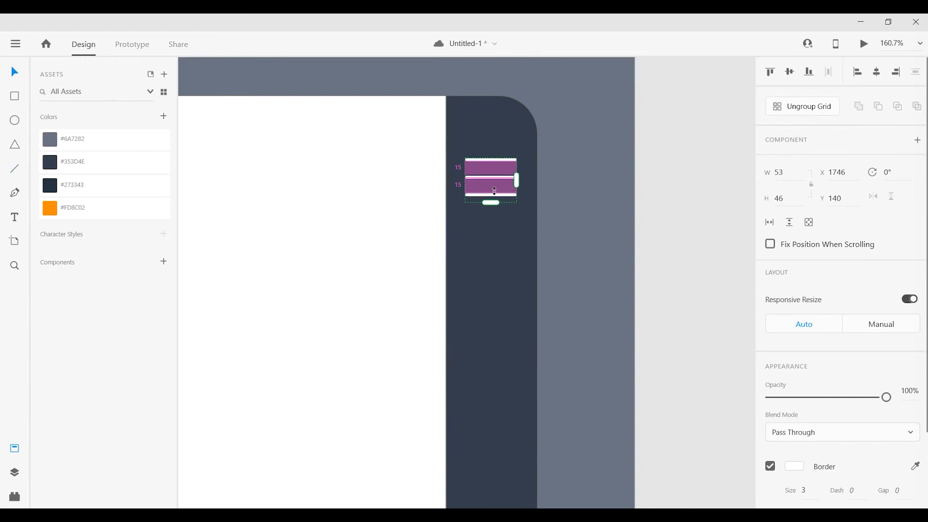
{"action": "left_click", "coordinate": [689, 205]}
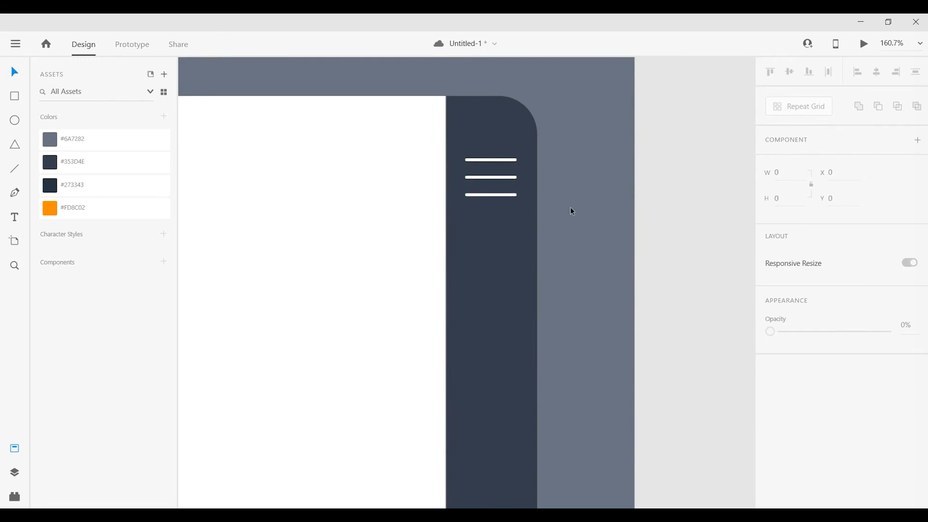
Ungroup the menu icon's repeat grid and group its three lines as an ordinary group.
{"action": "left_click", "coordinate": [498, 180]}
{"action": "left_click_drag", "start_coordinate": [501, 333], "coordinate": [513, 279]}
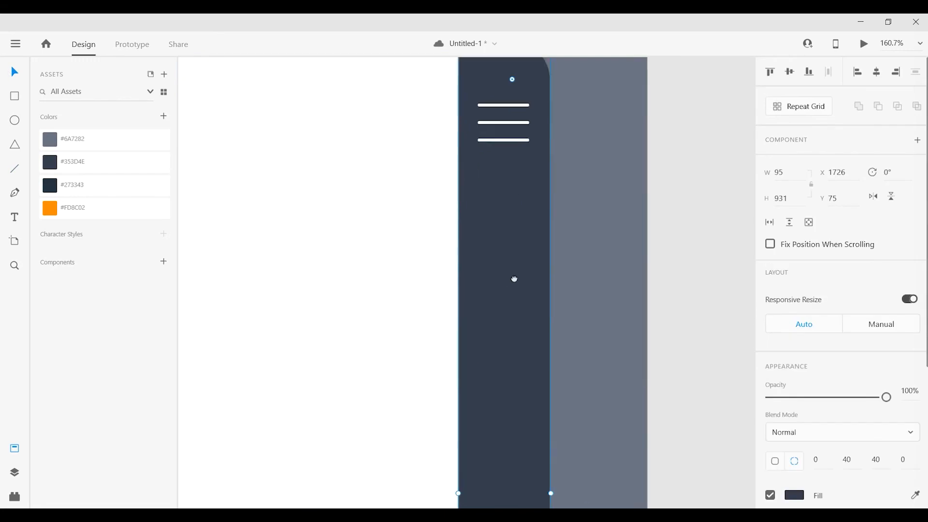
{"action": "left_click", "coordinate": [503, 122]}
{"action": "left_click", "coordinate": [803, 110]}
{"action": "key", "text": "ctrl+g"}
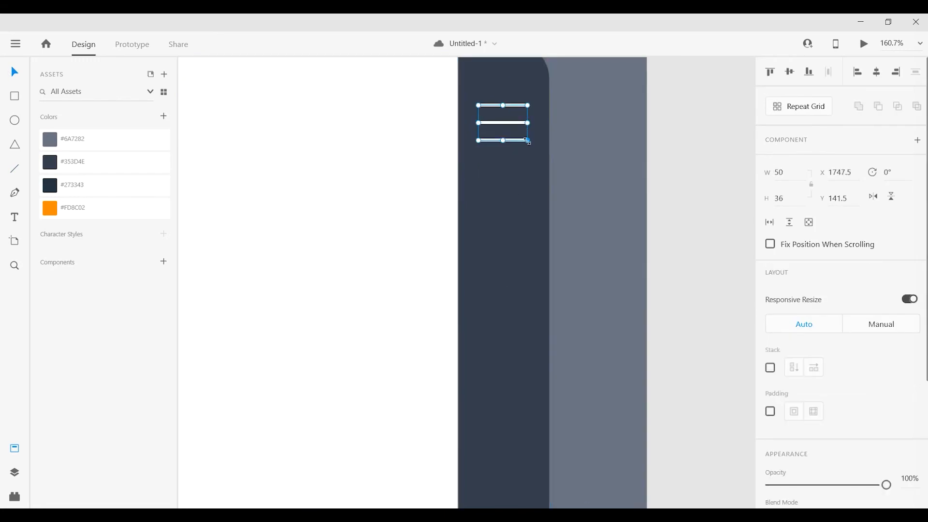
Scale the menu icon down to about 45 by 32 and center it horizontally in the dark strip.
{"action": "left_click_drag", "start_coordinate": [527, 141], "coordinate": [522, 137]}
{"action": "left_click", "coordinate": [682, 160]}
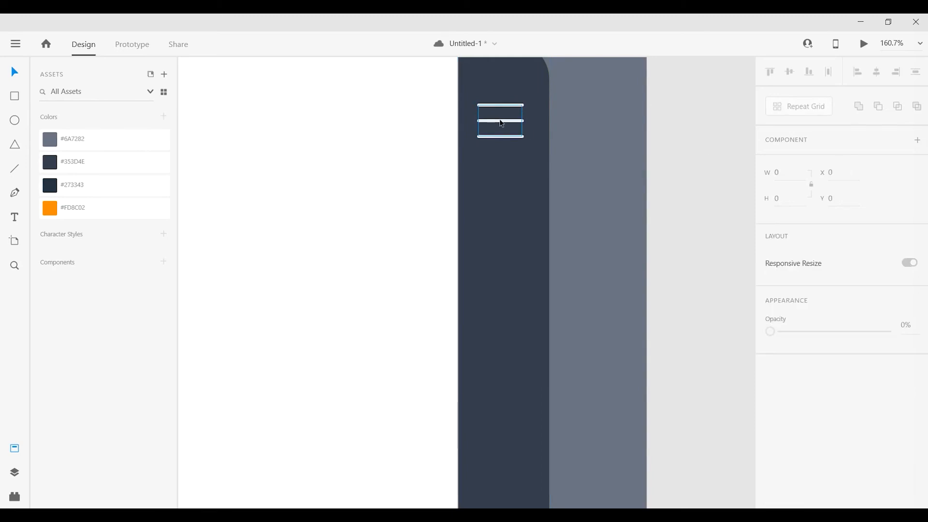
{"action": "left_click", "coordinate": [517, 136]}
Add the text "About" outside the artboard's right side and duplicate it into an evenly spaced row of four.
{"action": "scroll", "coordinate": [546, 179], "scroll_direction": "down", "scroll_amount": 3}
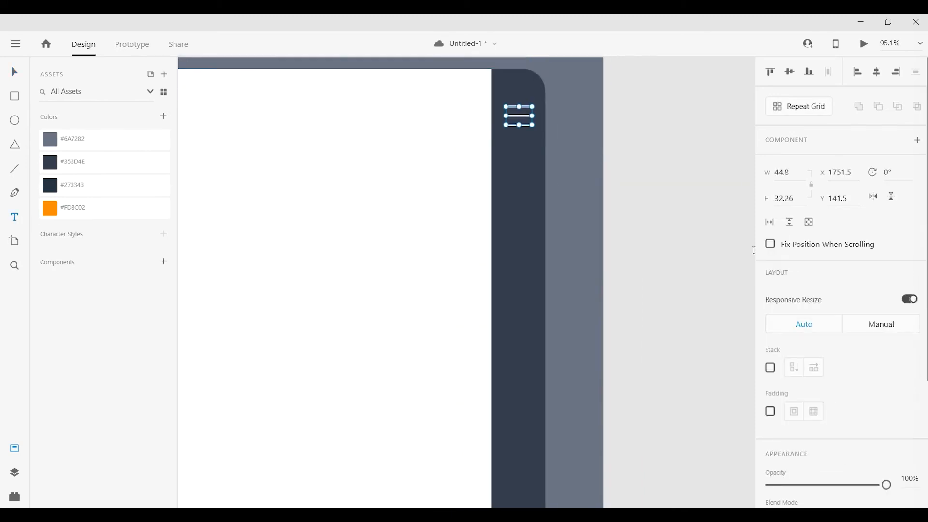
{"action": "left_click", "coordinate": [647, 211]}
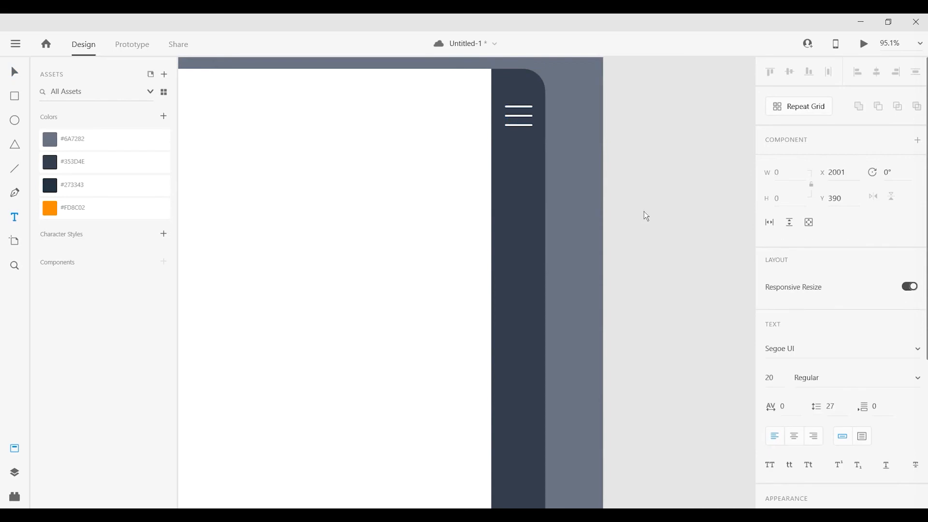
{"action": "type", "text": "About"}
{"action": "key", "text": "Escape"}
{"action": "left_click_drag", "start_coordinate": [672, 350], "coordinate": [411, 338]}
{"action": "left_click_drag", "start_coordinate": [412, 199], "coordinate": [598, 195]}
Change the second, third and fourth text labels to "Portfolio", "Clients" and "Contact".
{"action": "left_click", "coordinate": [470, 195]}
{"action": "double_click", "coordinate": [471, 197]}
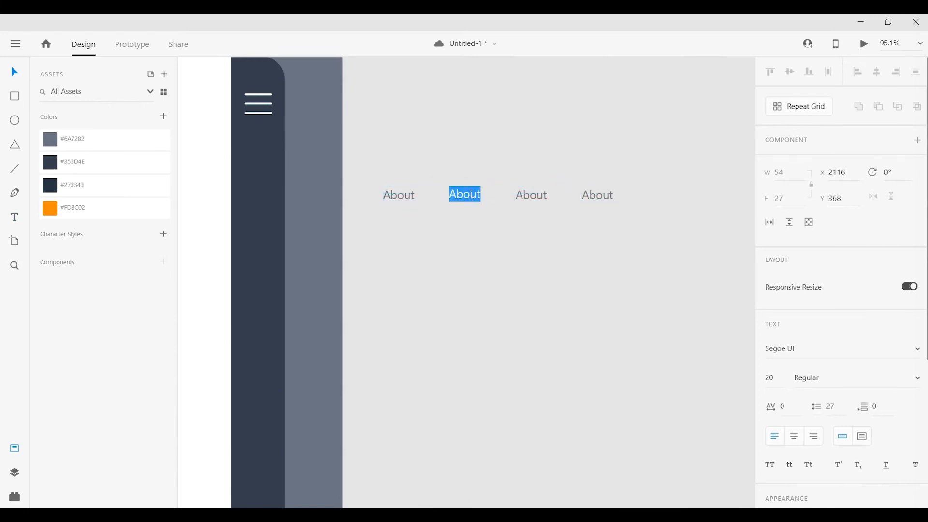
{"action": "type", "text": "Portfolio"}
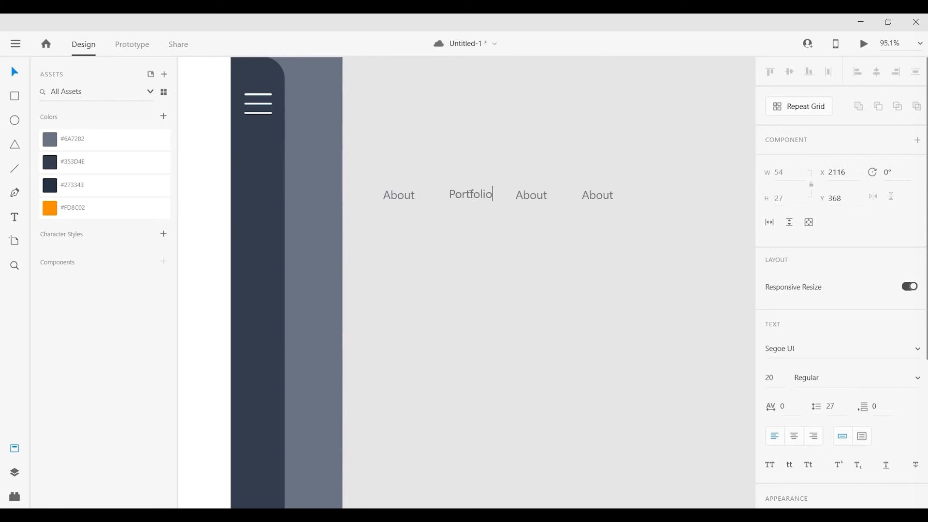
{"action": "key", "text": "Escape"}
{"action": "double_click", "coordinate": [531, 198]}
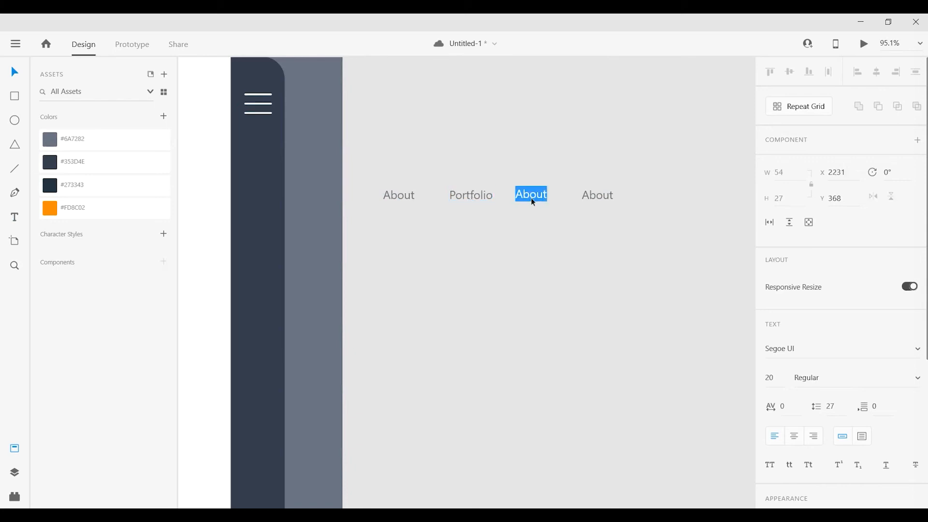
{"action": "type", "text": "Clients"}
{"action": "key", "text": "Escape"}
{"action": "double_click", "coordinate": [586, 196]}
{"action": "type", "text": "Contact"}
{"action": "key", "text": "Escape"}
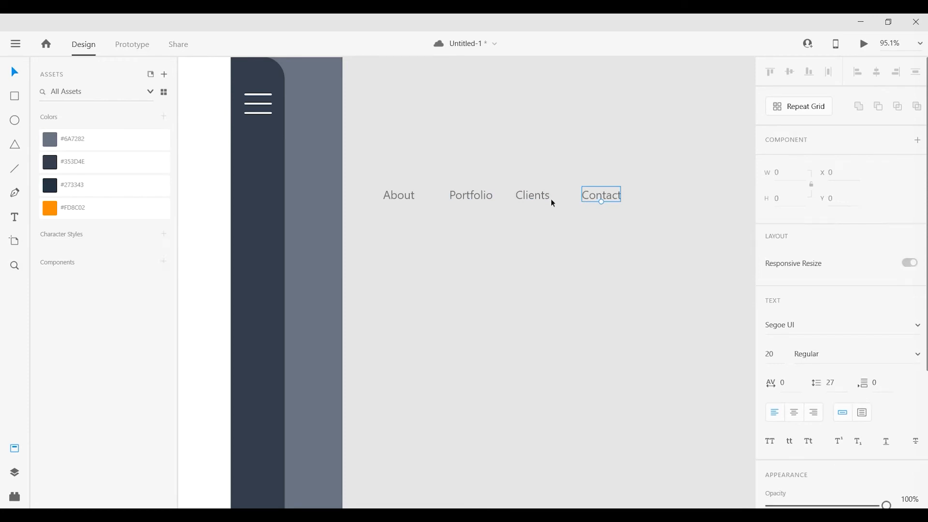
Set the font weight of the four navigation labels to Semibold.
{"action": "left_click_drag", "start_coordinate": [665, 162], "coordinate": [378, 215]}
{"action": "left_click", "coordinate": [820, 352]}
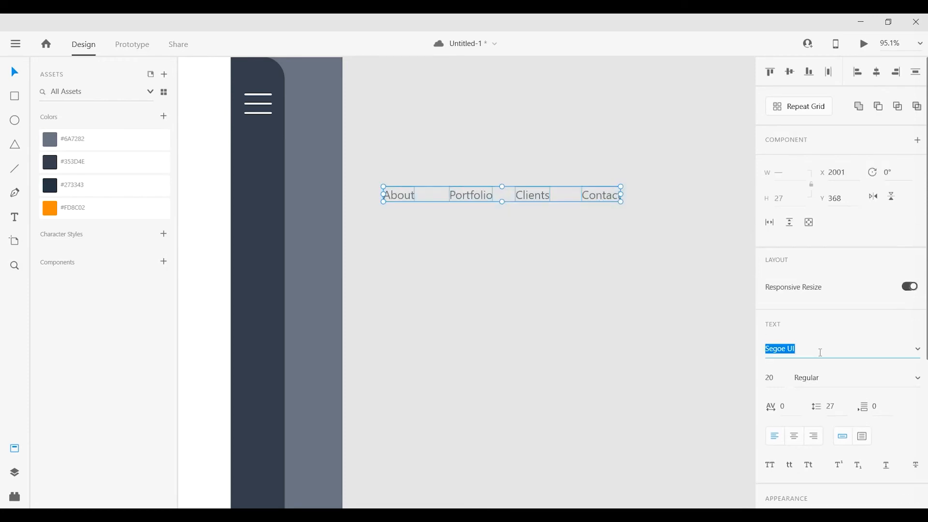
{"action": "left_click", "coordinate": [780, 379]}
{"action": "left_click", "coordinate": [529, 361]}
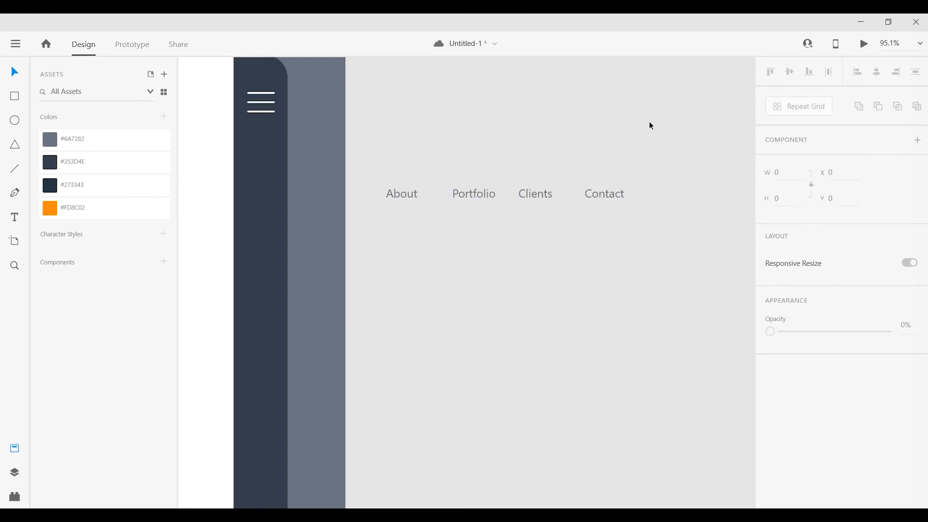
{"action": "left_click_drag", "start_coordinate": [649, 124], "coordinate": [404, 208]}
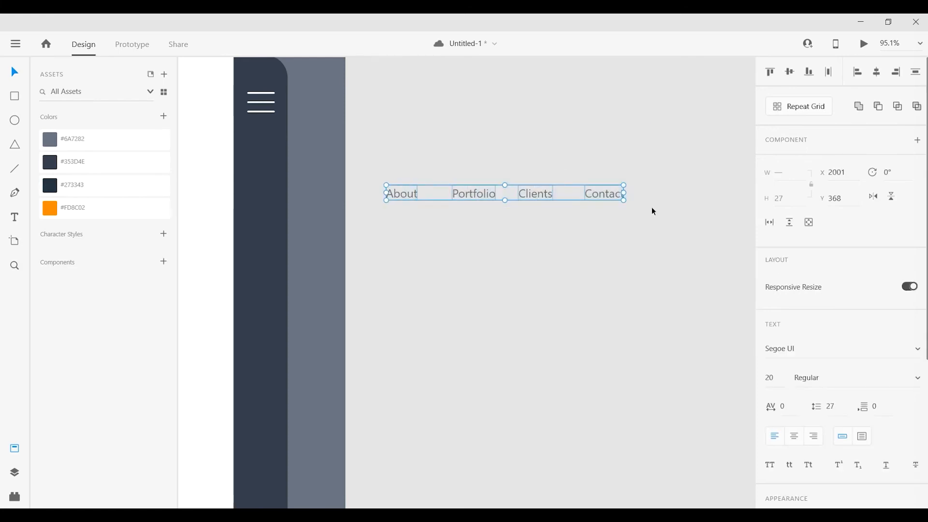
{"action": "left_click", "coordinate": [884, 384]}
{"action": "left_click", "coordinate": [841, 352]}
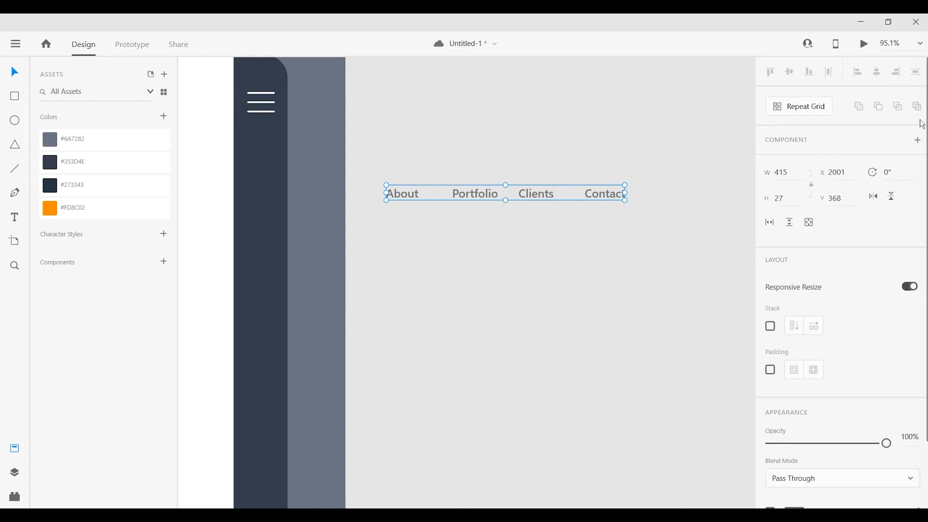
Group the four navigation labels and rotate the group to 90°.
{"action": "right_click", "coordinate": [599, 198]}
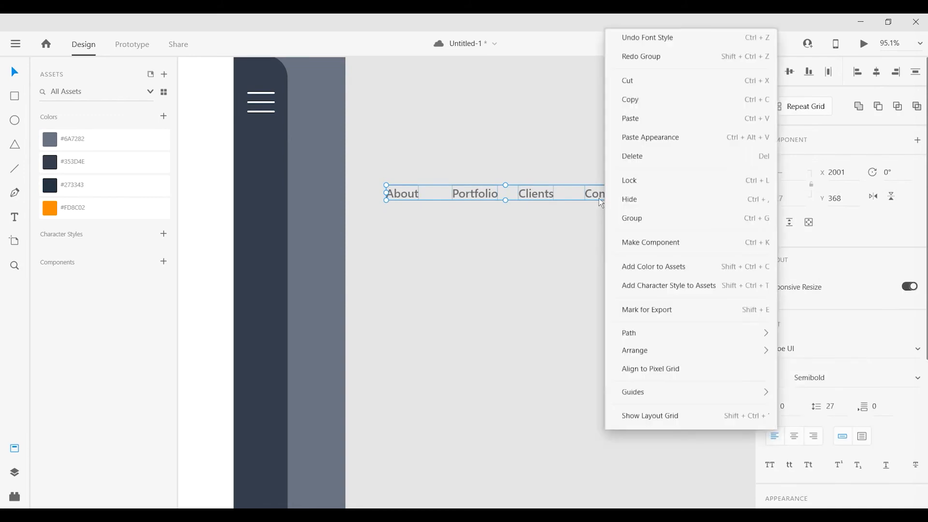
{"action": "left_click", "coordinate": [636, 211]}
{"action": "type", "text": "90"}
{"action": "key", "text": "Return"}
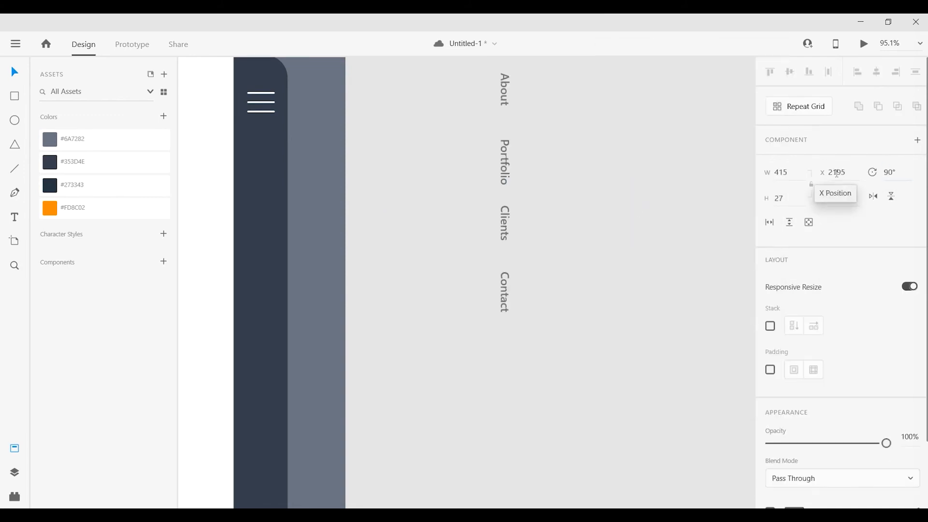
Move the rotated label group into the dark sidebar below the menu icon.
{"action": "scroll", "coordinate": [598, 235], "scroll_direction": "down", "scroll_amount": 3}
{"action": "left_click_drag", "start_coordinate": [565, 358], "coordinate": [602, 321]}
{"action": "left_click_drag", "start_coordinate": [578, 201], "coordinate": [429, 268]}
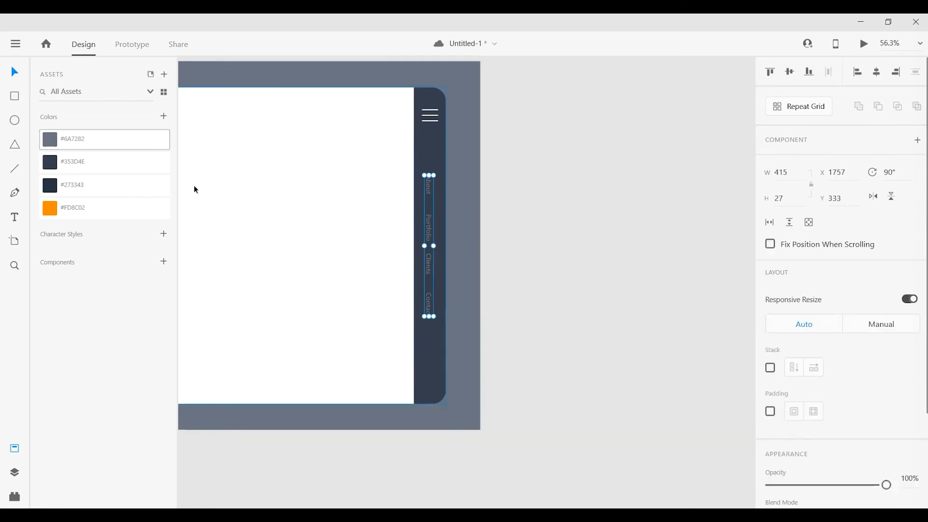
Change the fill color of the navigation label group to white.
{"action": "scroll", "coordinate": [802, 450], "scroll_direction": "down", "scroll_amount": 3}
{"action": "left_click", "coordinate": [796, 430]}
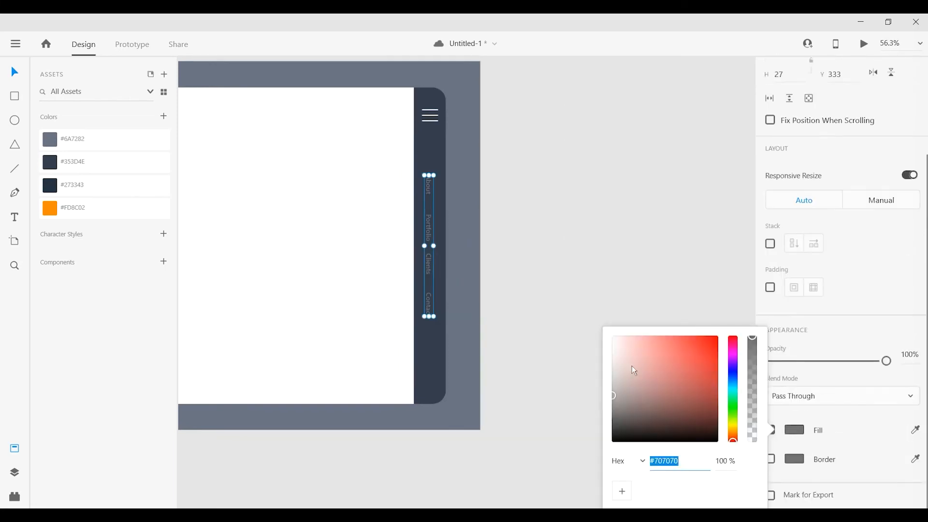
{"action": "left_click_drag", "start_coordinate": [635, 370], "coordinate": [585, 318]}
{"action": "left_click", "coordinate": [604, 287]}
{"action": "left_click_drag", "start_coordinate": [551, 280], "coordinate": [616, 272]}
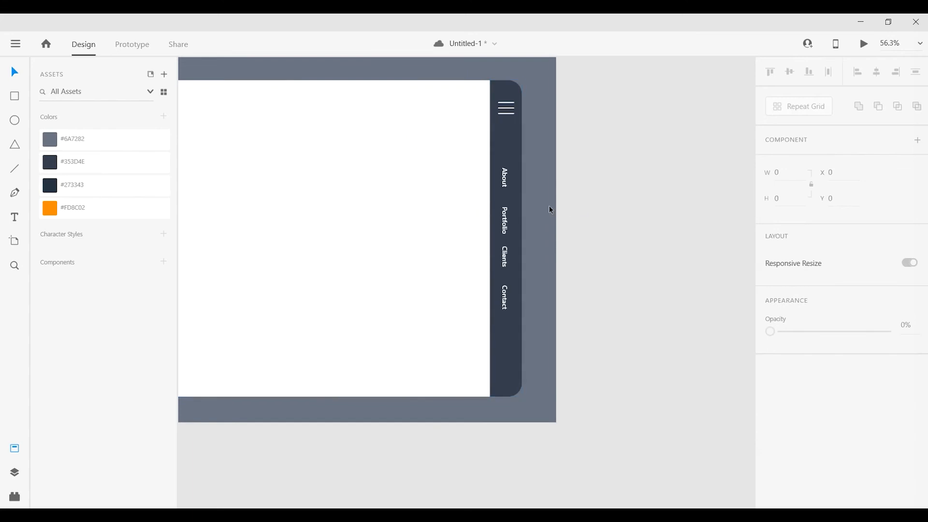
Color only the "About" label with the saved orange #FD8C02.
{"action": "left_click", "coordinate": [504, 177]}
{"action": "left_click", "coordinate": [135, 216]}
{"action": "left_click", "coordinate": [670, 192]}
{"action": "scroll", "coordinate": [632, 288], "scroll_direction": "left", "scroll_amount": 5}
{"action": "scroll", "coordinate": [650, 249], "scroll_direction": "up", "scroll_amount": 2}
{"action": "scroll", "coordinate": [526, 247], "scroll_direction": "left", "scroll_amount": 1}
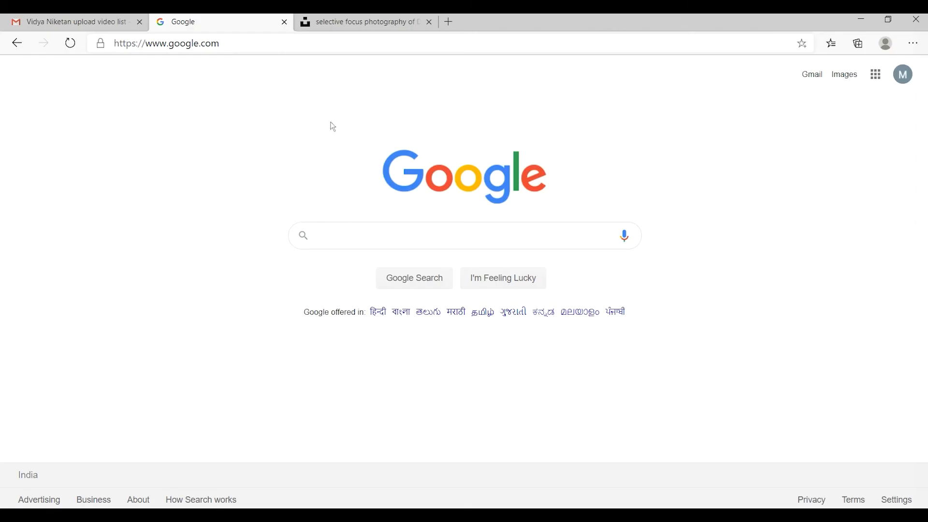
Switch to the web browser, search Google for "unsplash" and open the Unsplash website.
{"action": "left_click", "coordinate": [337, 231]}
{"action": "type", "text": "uns"}
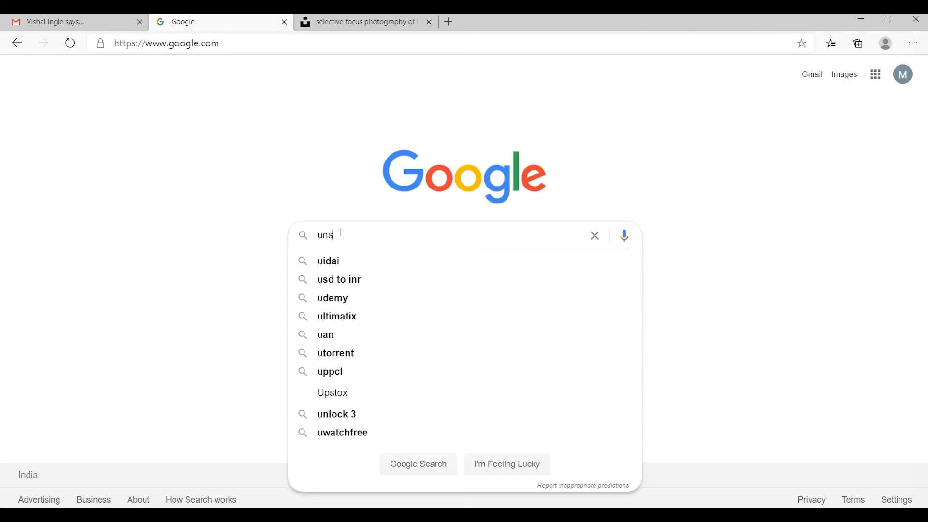
{"action": "type", "text": "plash"}
{"action": "key", "text": "Return"}
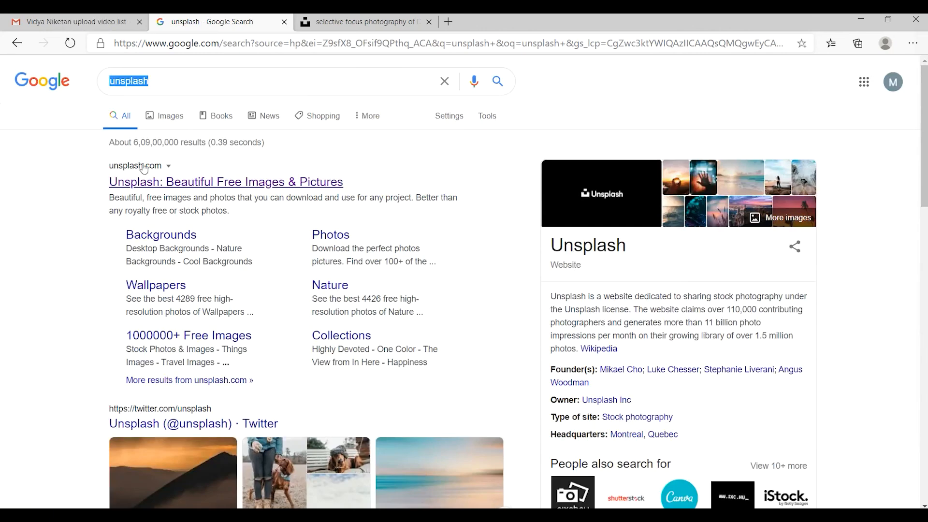
{"action": "left_click", "coordinate": [238, 182]}
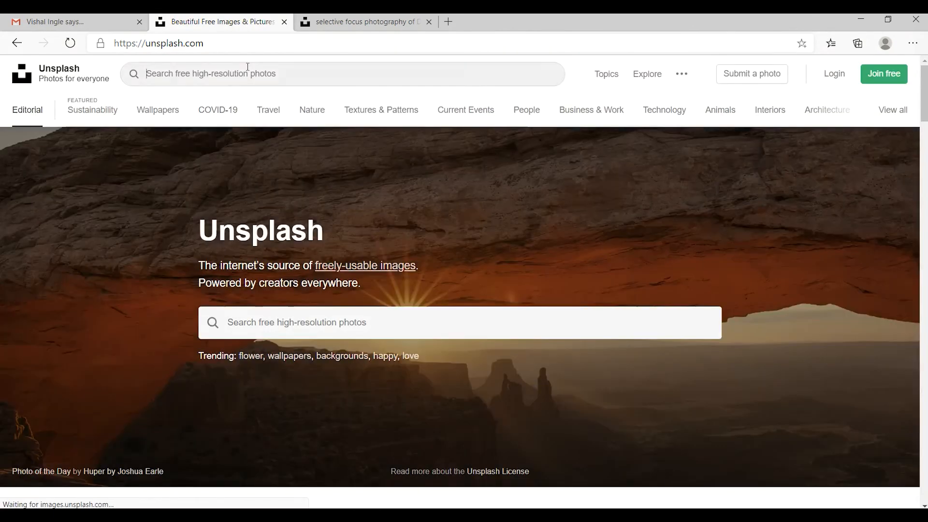
Search Unsplash for "photography" and look through the photos.
{"action": "left_click", "coordinate": [248, 68]}
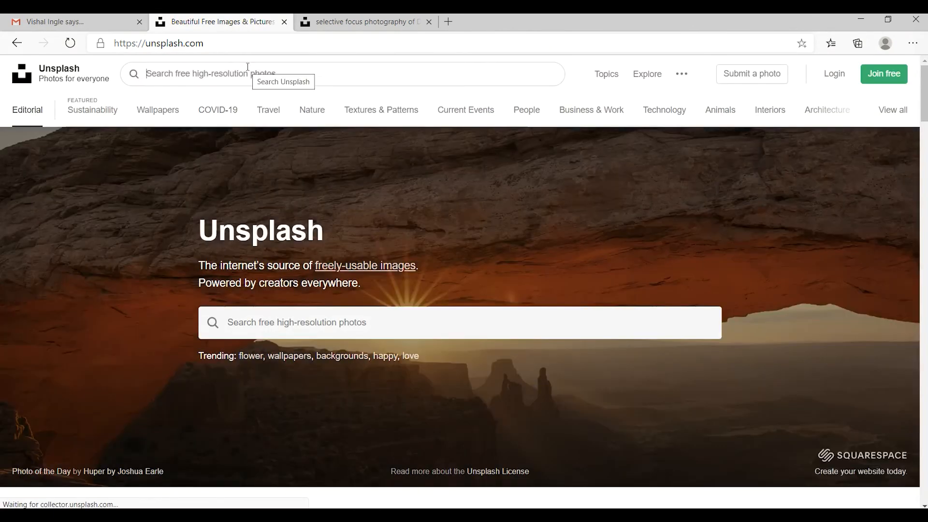
{"action": "type", "text": "photography"}
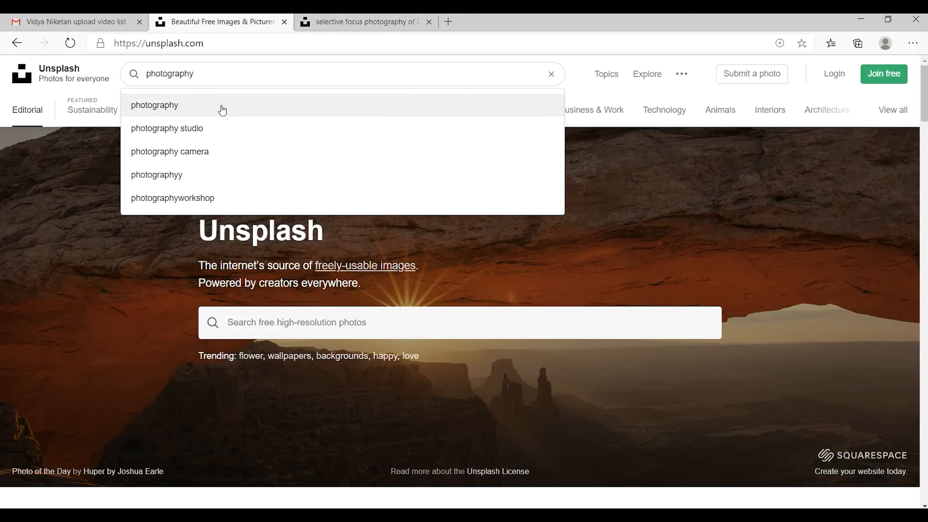
{"action": "left_click", "coordinate": [222, 109]}
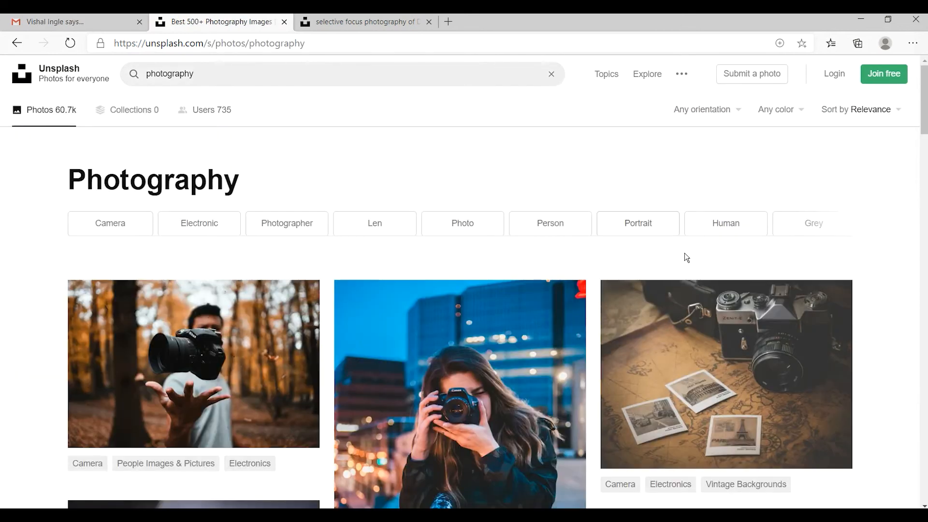
{"action": "scroll", "coordinate": [683, 257], "scroll_direction": "down", "scroll_amount": 3}
Copy the photo of hands holding a Canon camera from its open Unsplash page and switch back to Adobe XD.
{"action": "key", "text": "ctrl+Tab"}
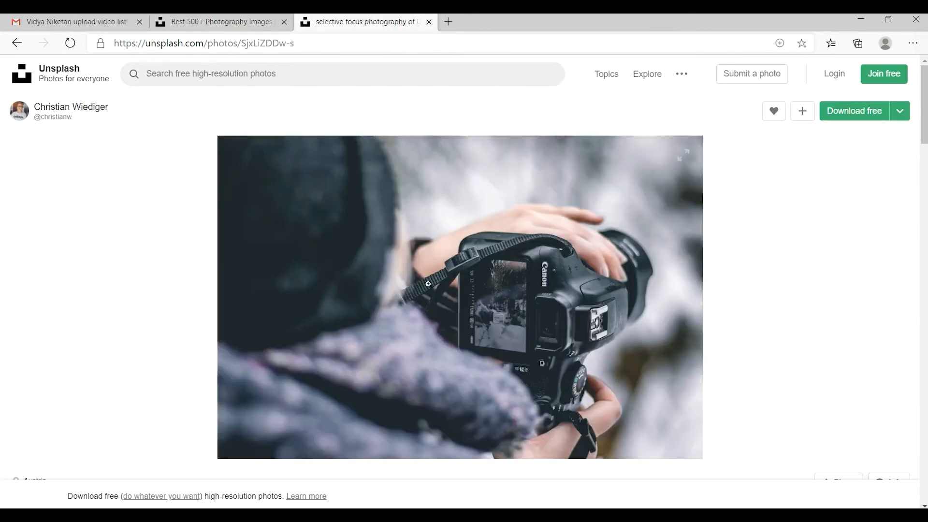
{"action": "right_click", "coordinate": [471, 234]}
{"action": "left_click", "coordinate": [527, 290]}
{"action": "key", "text": "alt+Tab"}
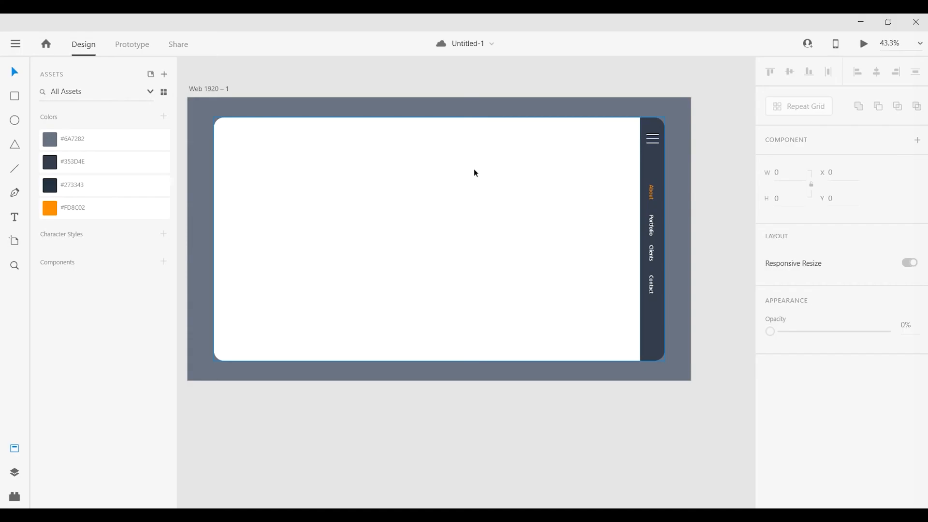
Paste the camera photo onto the white panel and enlarge it to about 1398 by 932, matching the panel's height.
{"action": "left_click", "coordinate": [383, 232]}
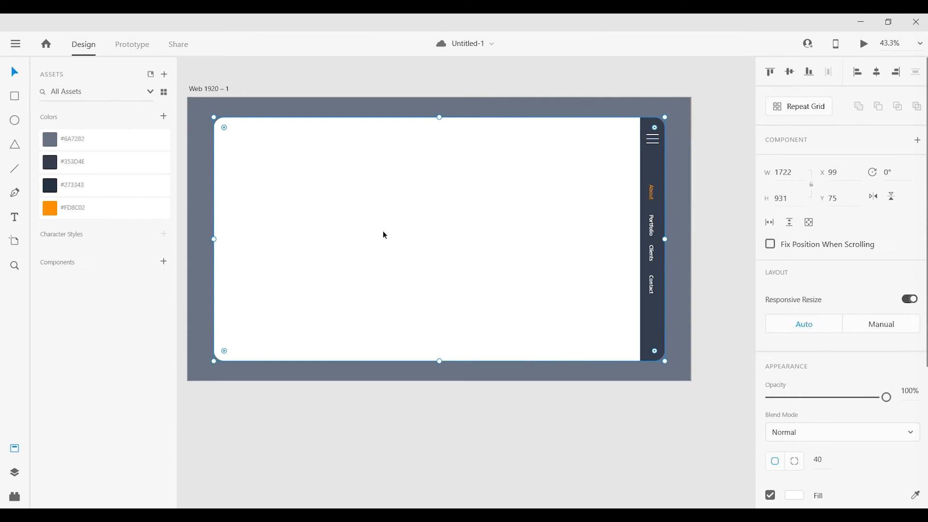
{"action": "right_click", "coordinate": [385, 235]}
{"action": "left_click", "coordinate": [426, 100]}
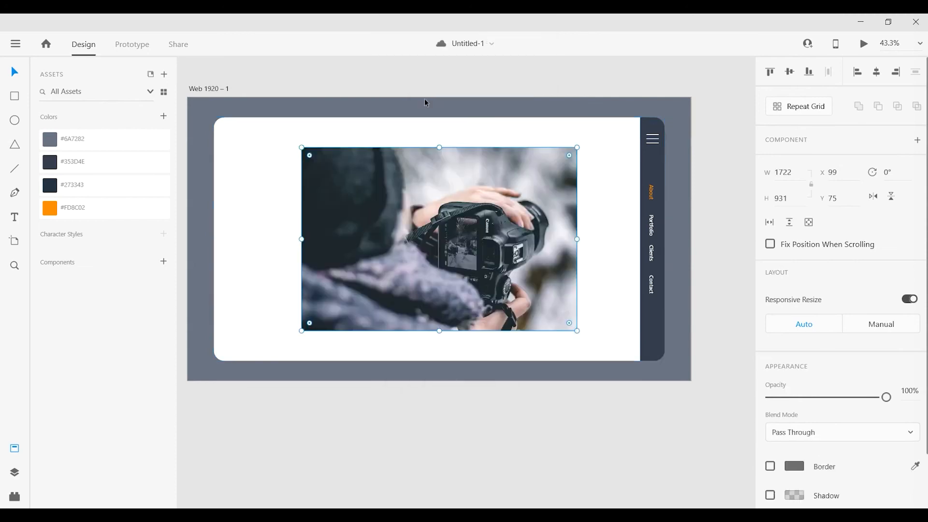
{"action": "left_click", "coordinate": [505, 389]}
{"action": "left_click", "coordinate": [470, 286]}
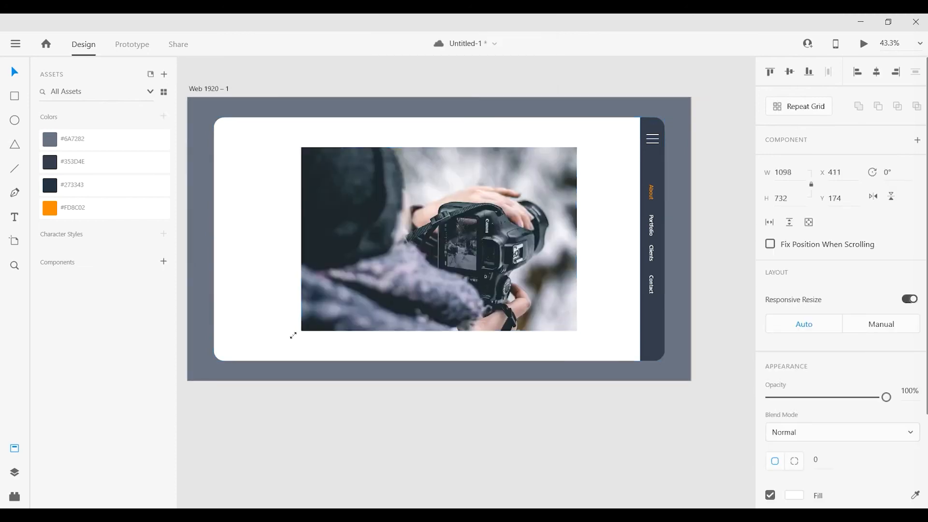
{"action": "left_click_drag", "start_coordinate": [293, 335], "coordinate": [250, 362]}
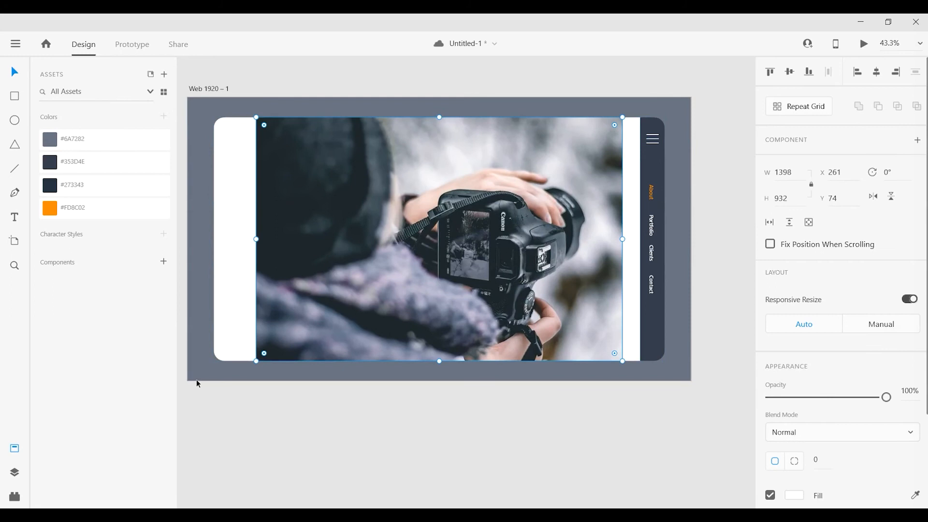
Draw a rectangle about 892 by 932 over the camera photo and mask the photo with it.
{"action": "key", "text": "r"}
{"action": "mouse_move", "coordinate": [372, 117]}
{"action": "left_mouse_down"}
{"action": "mouse_move", "coordinate": [461, 352]}
{"action": "mouse_move", "coordinate": [611, 363]}
{"action": "mouse_move", "coordinate": [601, 368]}
{"action": "mouse_move", "coordinate": [606, 361]}
{"action": "left_mouse_up"}
{"action": "left_click", "coordinate": [14, 72]}
{"action": "left_click", "coordinate": [344, 176], "text": "shift"}
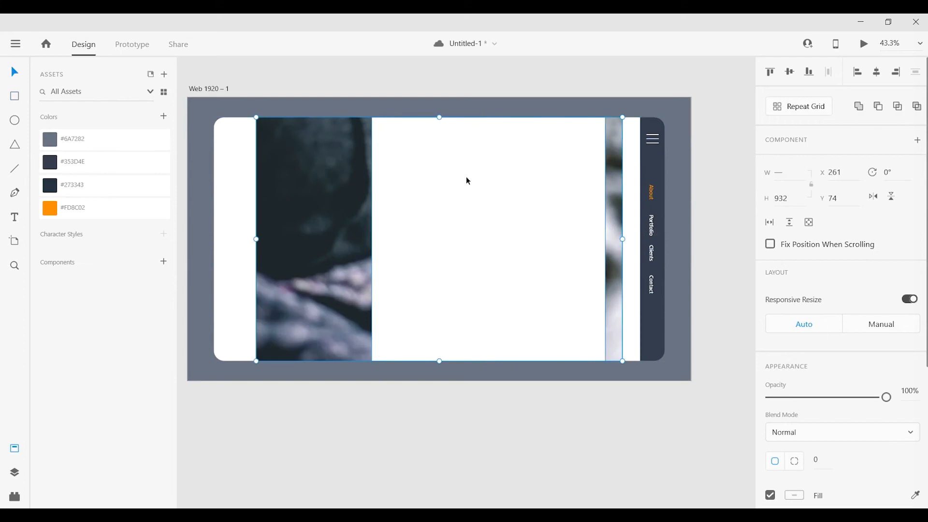
{"action": "right_click", "coordinate": [472, 170]}
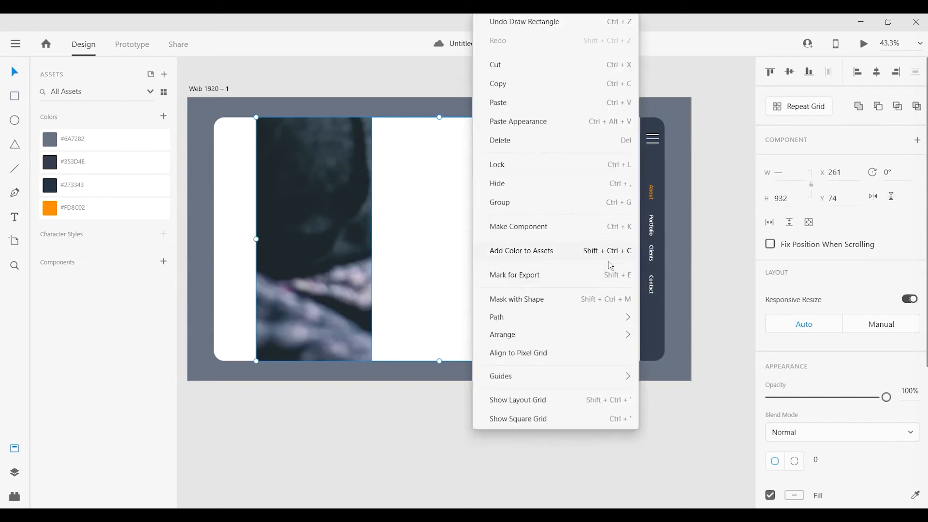
{"action": "left_click", "coordinate": [560, 306]}
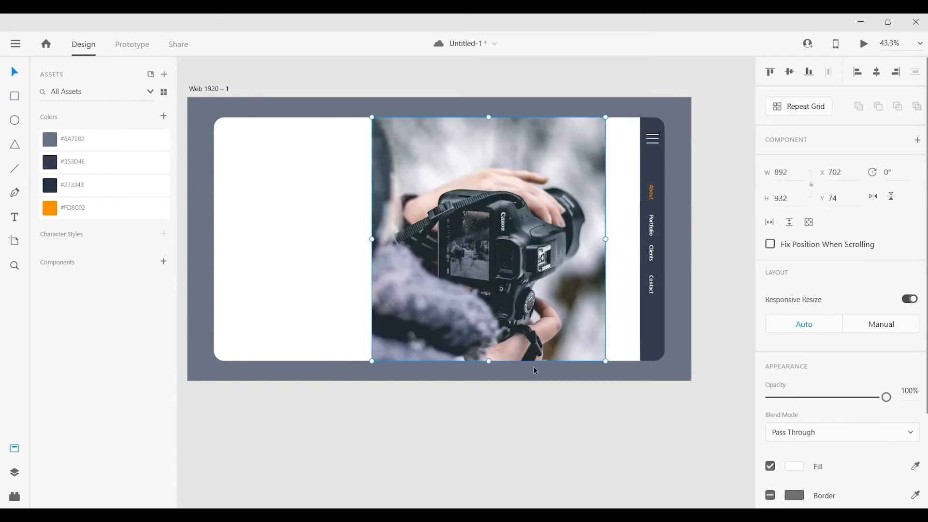
Move the masked photo flush against the dark sidebar, at X 834.
{"action": "left_click_drag", "start_coordinate": [516, 289], "coordinate": [548, 284]}
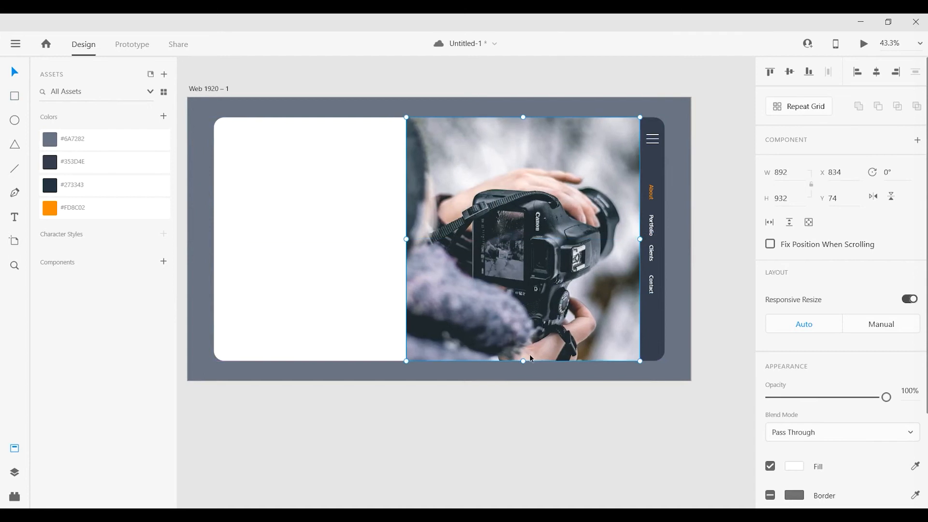
{"action": "left_click", "coordinate": [442, 442]}
{"action": "left_click_drag", "start_coordinate": [430, 442], "coordinate": [433, 441]}
Narrow the photo's mask from its left side to about 815 wide and realign the photo with the sidebar's edge.
{"action": "double_click", "coordinate": [468, 281]}
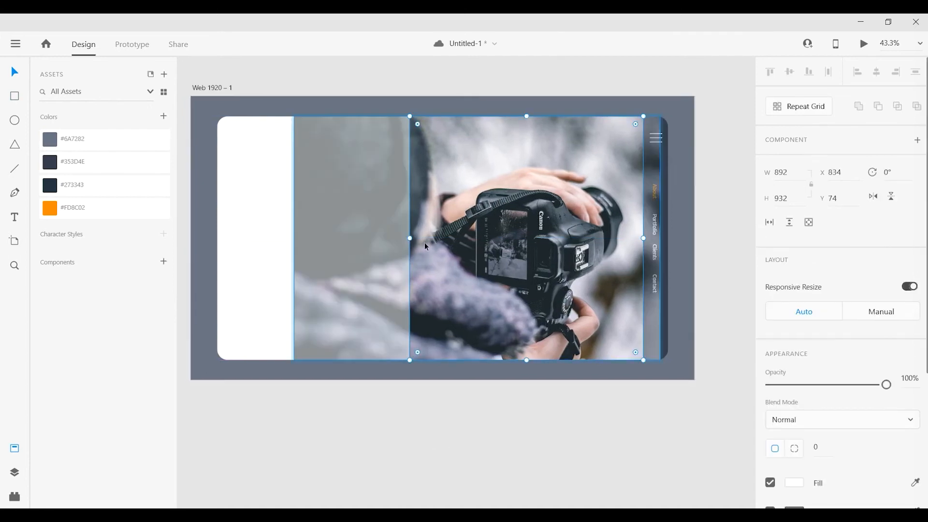
{"action": "left_click_drag", "start_coordinate": [410, 238], "coordinate": [422, 235]}
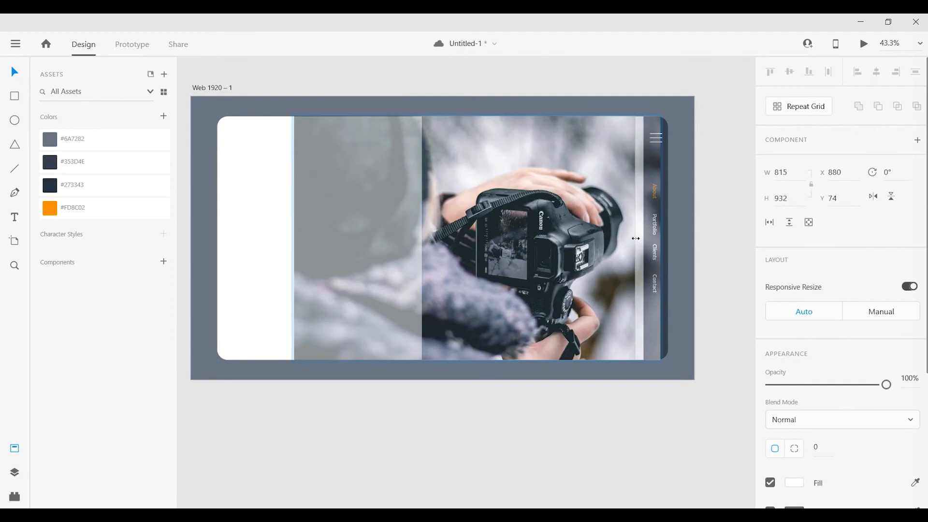
{"action": "left_click", "coordinate": [607, 405]}
{"action": "left_click_drag", "start_coordinate": [594, 297], "coordinate": [602, 297]}
{"action": "left_click", "coordinate": [477, 407]}
{"action": "left_click_drag", "start_coordinate": [465, 402], "coordinate": [509, 429]}
{"action": "left_click_drag", "start_coordinate": [460, 234], "coordinate": [472, 239]}
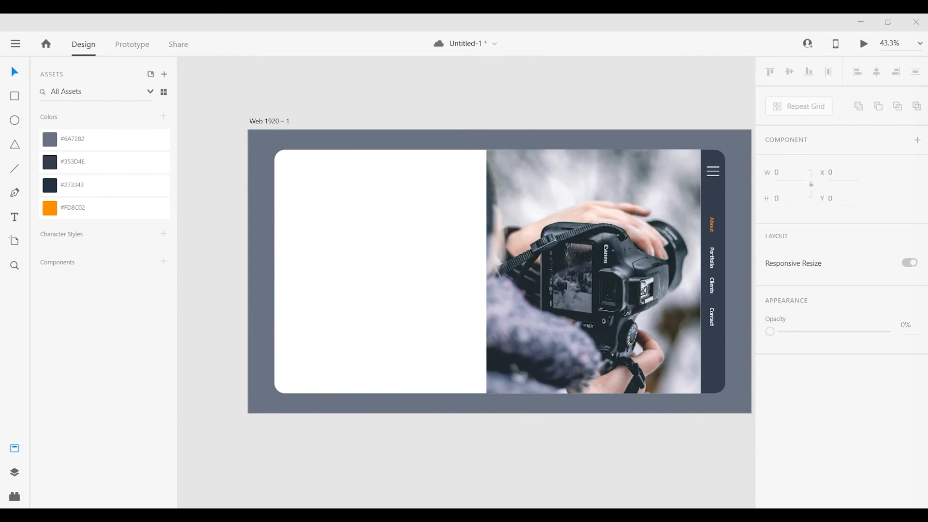
Fill the white rounded panel with the saved dark color #353D4E.
{"action": "left_click", "coordinate": [376, 155]}
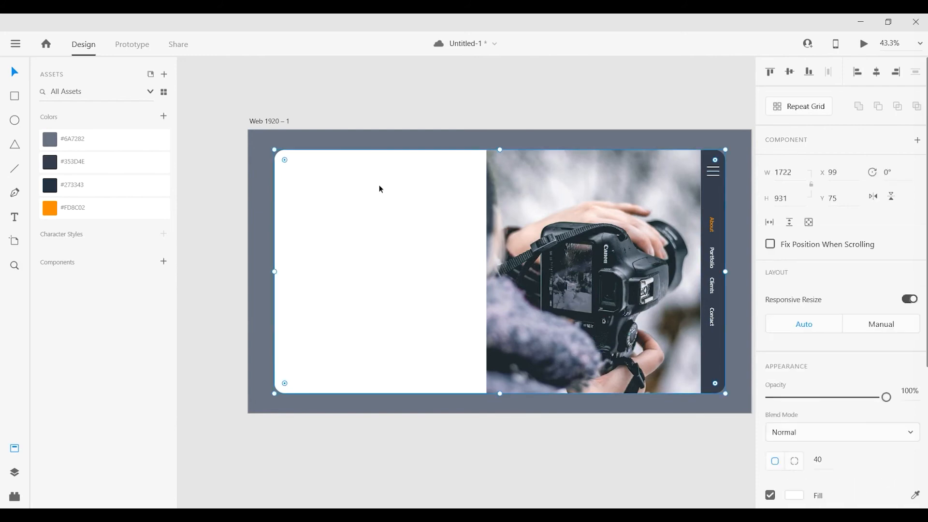
{"action": "left_click", "coordinate": [77, 167]}
{"action": "left_click", "coordinate": [342, 89]}
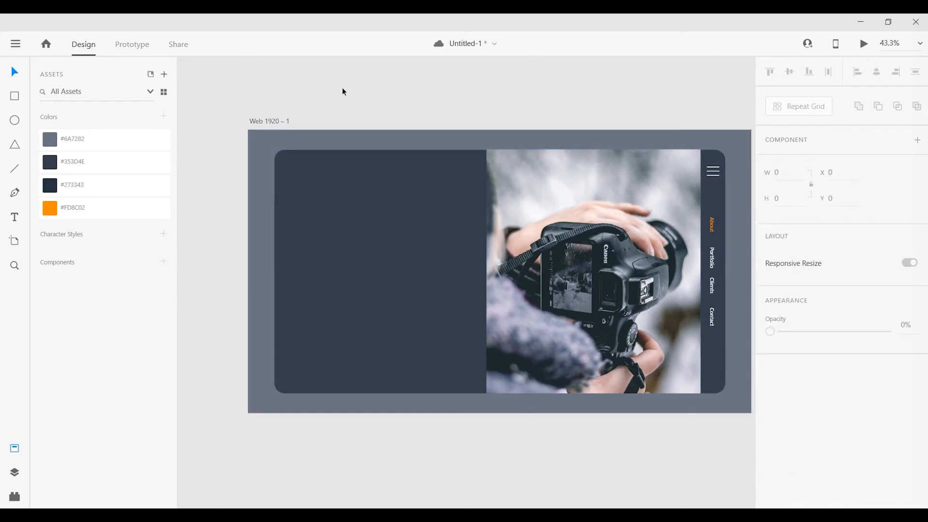
Add the text "romsestudio.ep" above the artboard.
{"action": "scroll", "coordinate": [305, 130], "scroll_direction": "up", "scroll_amount": 2}
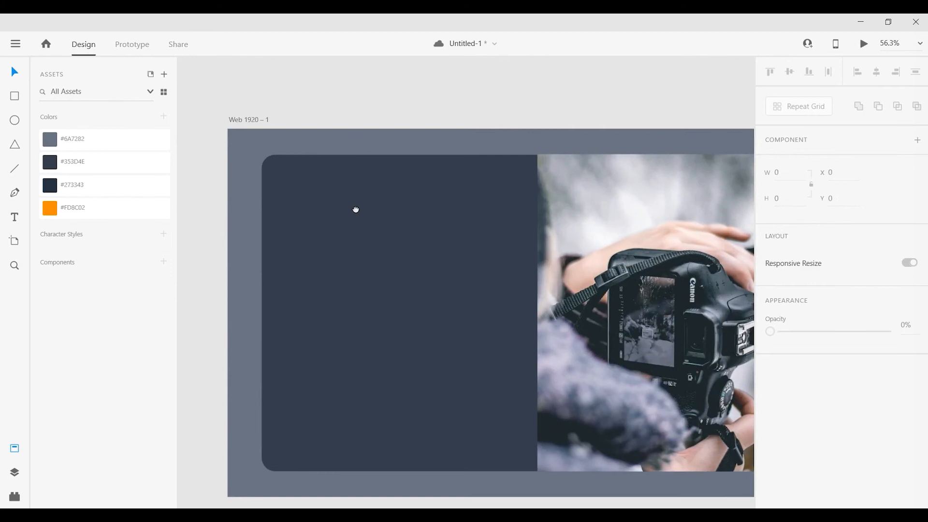
{"action": "left_click", "coordinate": [16, 217]}
{"action": "left_click", "coordinate": [337, 86]}
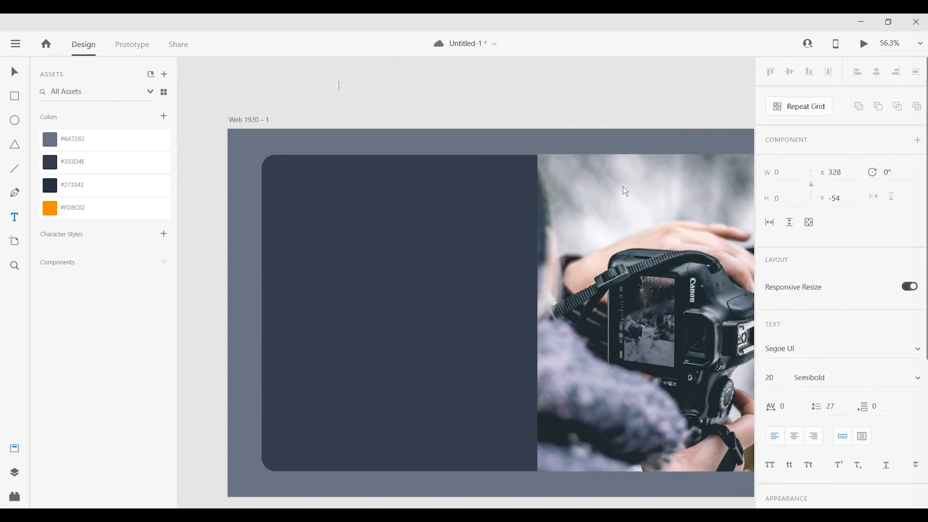
{"action": "type", "text": "romserstudio.az"}
{"action": "key", "text": "Escape"}
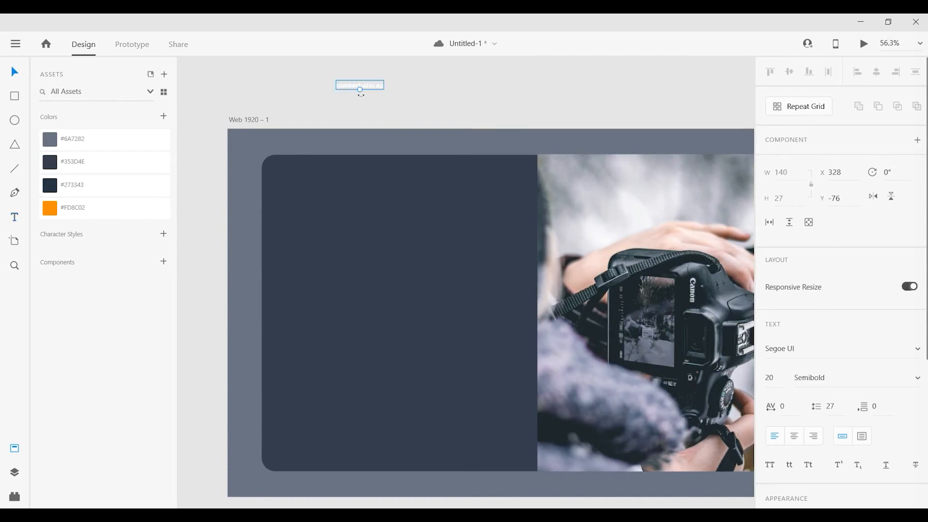
Place the "romsestudio.ep" text in the dark panel's upper-left corner and set its font size to 36.
{"action": "left_click_drag", "start_coordinate": [360, 90], "coordinate": [360, 181]}
{"action": "key", "text": "BackSpace"}
{"action": "key", "text": "BackSpace"}
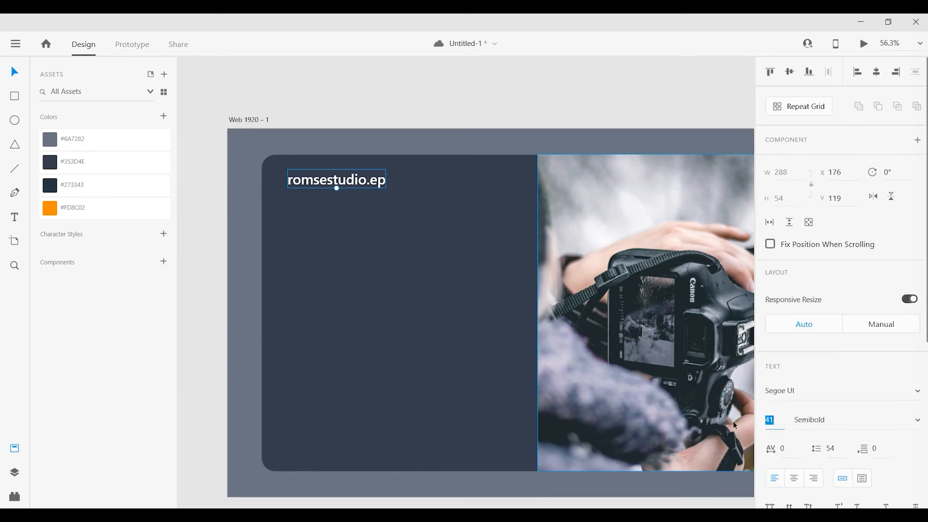
{"action": "type", "text": "36"}
{"action": "key", "text": "Return"}
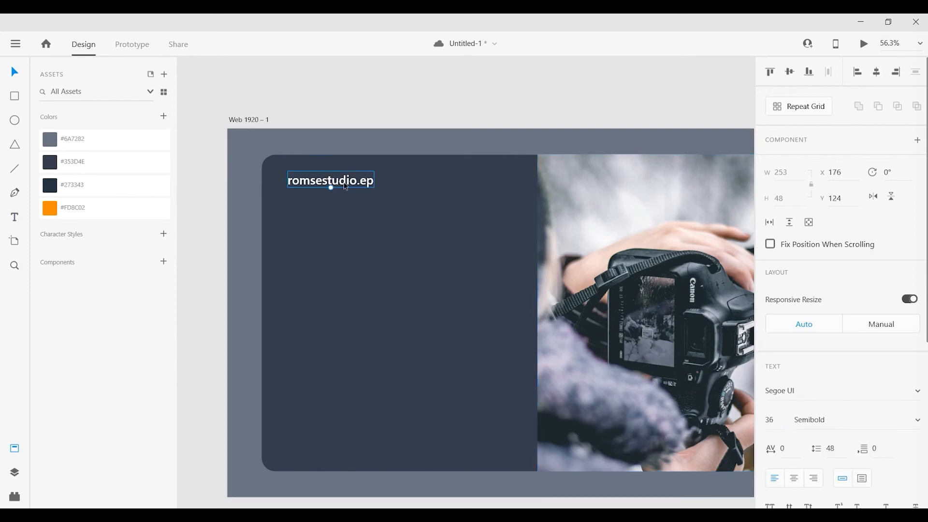
Duplicate the studio name lower in the dark panel and change the copy to "Photography helps people to see." on two lines.
{"action": "left_click_drag", "start_coordinate": [349, 187], "coordinate": [349, 287]}
{"action": "left_click", "coordinate": [358, 295]}
{"action": "double_click", "coordinate": [352, 285]}
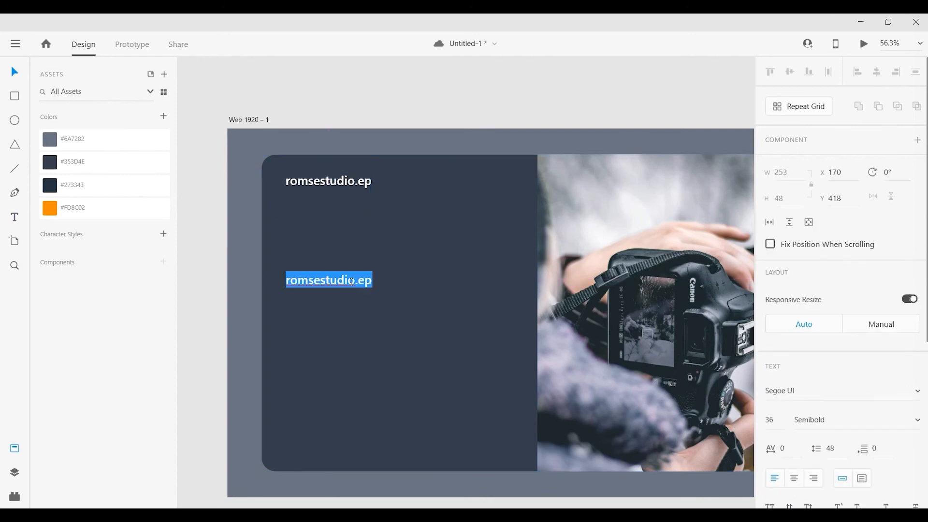
{"action": "type", "text": "Phto"}
{"action": "key", "text": "BackSpace"}
{"action": "key", "text": "BackSpace"}
{"action": "type", "text": "oto"}
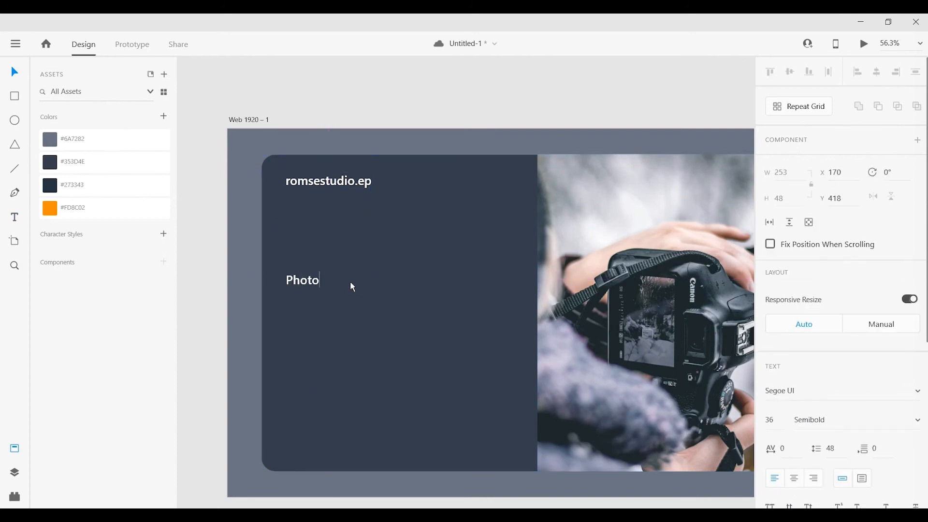
{"action": "type", "text": "graphy le"}
{"action": "type", "text": "lps"}
{"action": "type", "text": "pe"}
{"action": "type", "text": "ople to see."}
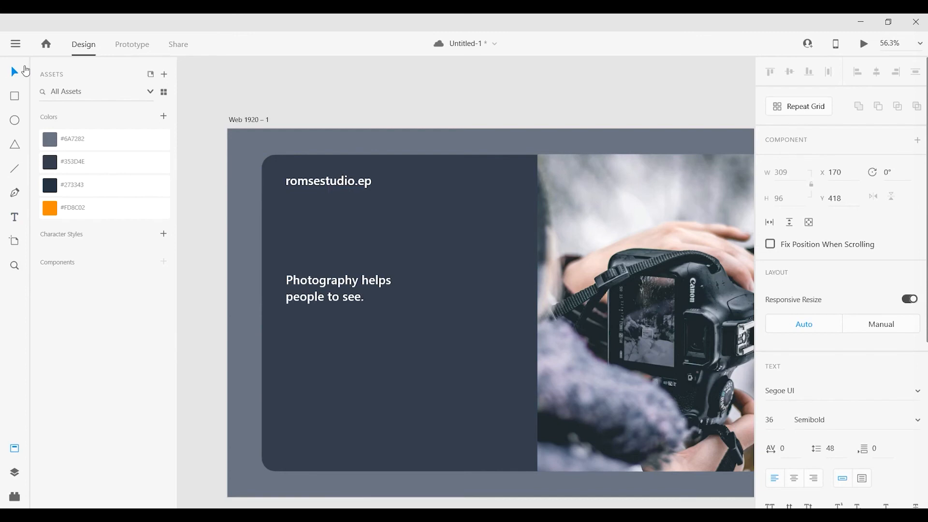
{"action": "key", "text": "Escape"}
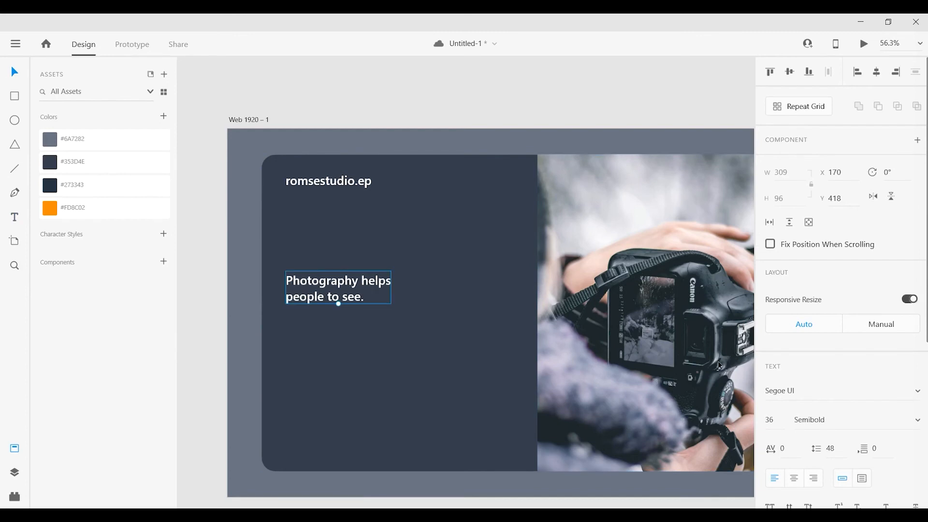
Set the headline's font size to 60.
{"action": "left_click", "coordinate": [770, 419]}
{"action": "type", "text": "60"}
{"action": "key", "text": "Return"}
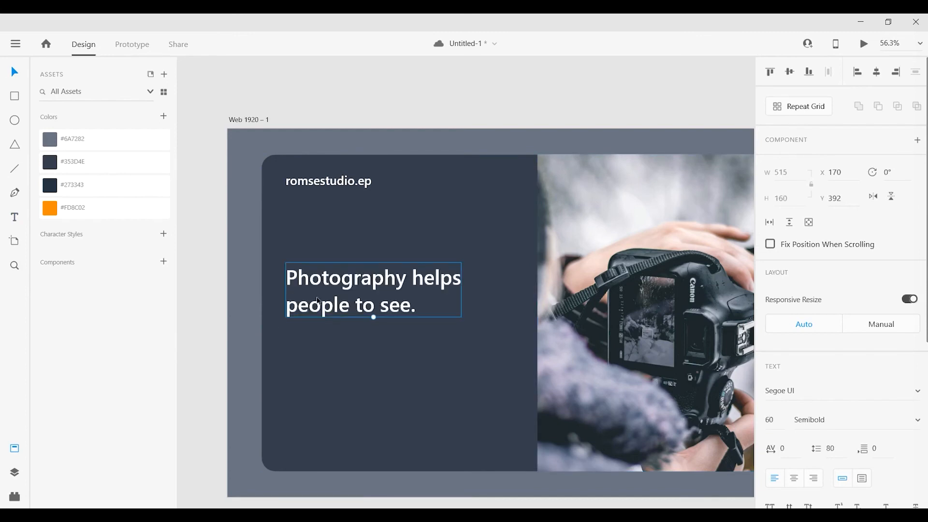
Nudge the headline slightly right and place the small paragraph starting "If you use this site regularly" beneath it, aligned with its left edge.
{"action": "left_click", "coordinate": [486, 468]}
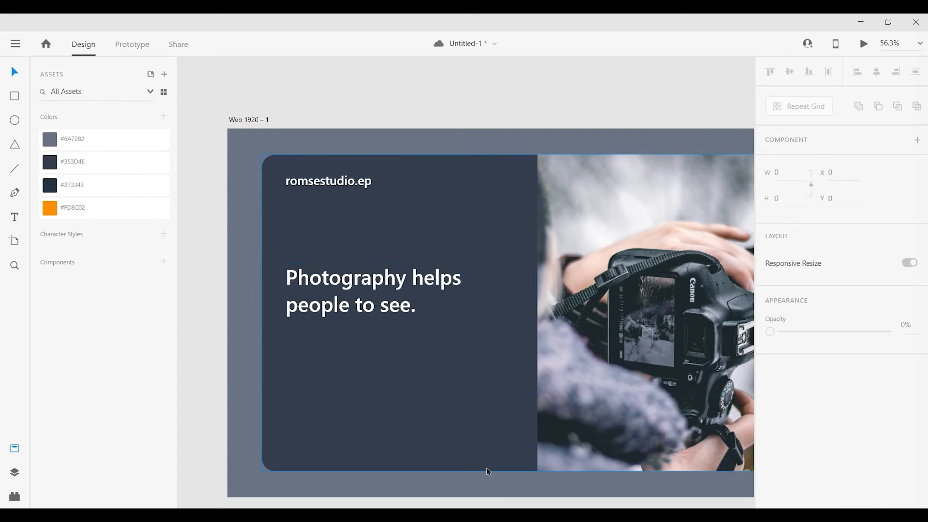
{"action": "scroll", "coordinate": [486, 468], "scroll_direction": "down", "scroll_amount": 2}
{"action": "left_click", "coordinate": [396, 245]}
{"action": "left_click_drag", "start_coordinate": [396, 245], "coordinate": [399, 245]}
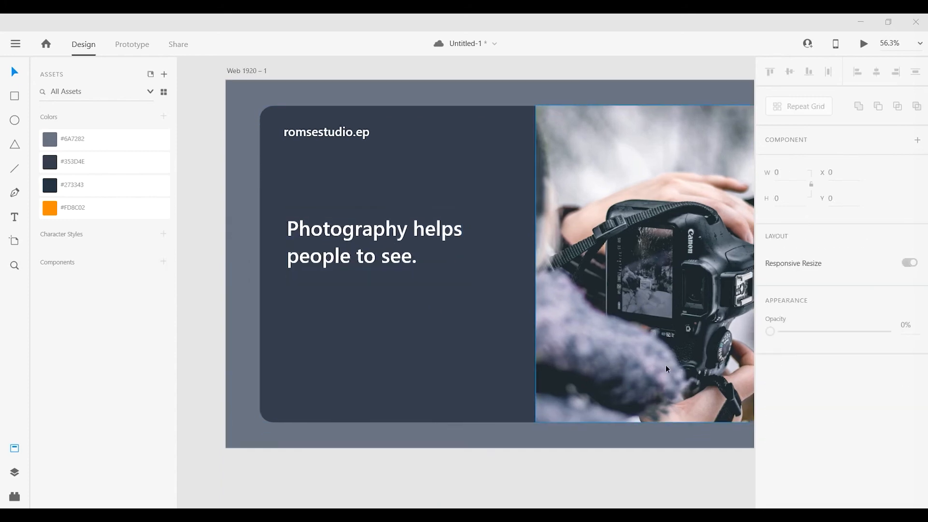
{"action": "left_click_drag", "start_coordinate": [346, 380], "coordinate": [346, 376]}
{"action": "left_click_drag", "start_coordinate": [378, 283], "coordinate": [413, 287]}
Draw a rectangle below the paragraph and set its size to 230 by 70.
{"action": "left_click", "coordinate": [14, 97]}
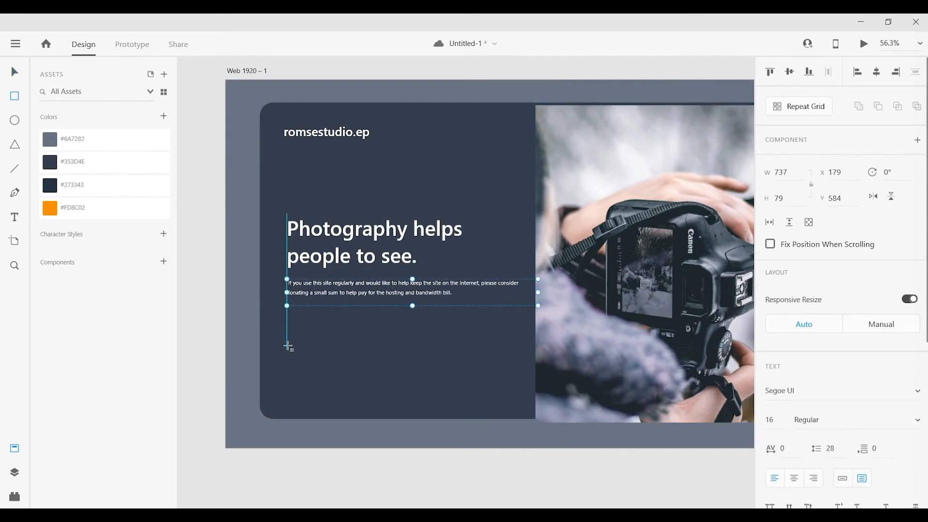
{"action": "mouse_move", "coordinate": [284, 321]}
{"action": "left_mouse_down"}
{"action": "mouse_move", "coordinate": [385, 350]}
{"action": "mouse_move", "coordinate": [377, 347]}
{"action": "left_mouse_up"}
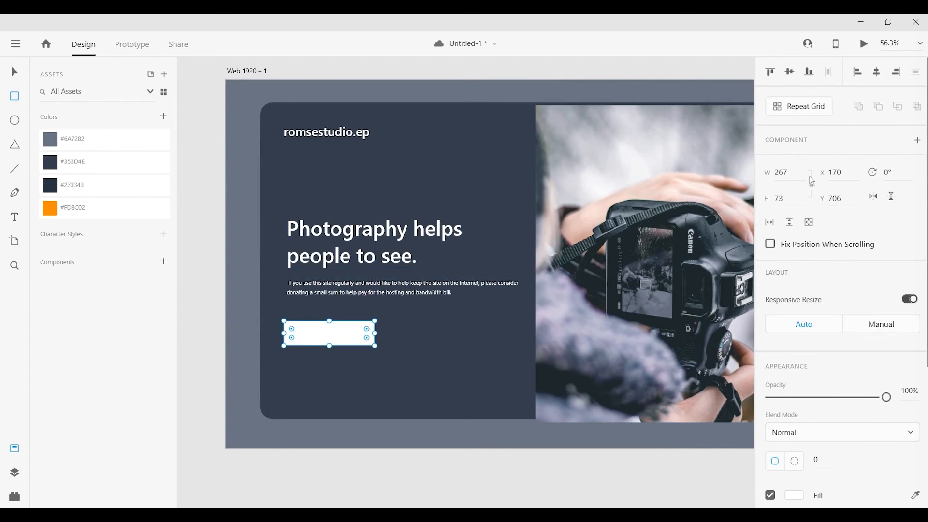
{"action": "left_click", "coordinate": [795, 175]}
{"action": "type", "text": "230"}
{"action": "key", "text": "Tab"}
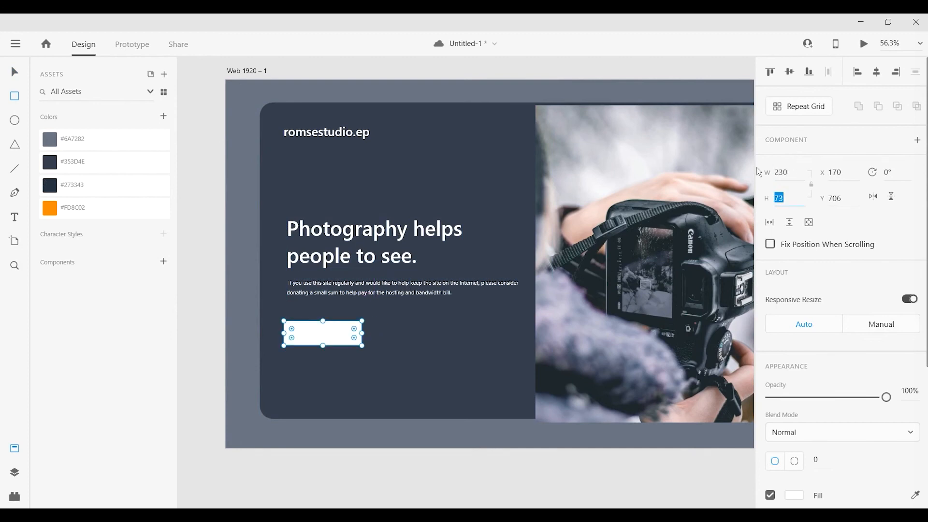
{"action": "type", "text": "70"}
{"action": "key", "text": "Return"}
Add the text "Portfolio" below the white rectangle and fill the rectangle with the saved orange color #FD8C02.
{"action": "left_click", "coordinate": [306, 364]}
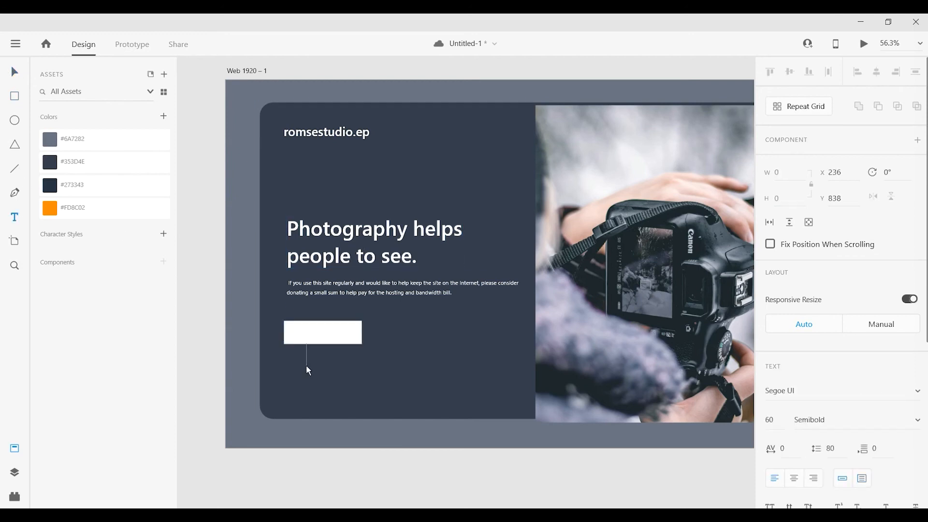
{"action": "type", "text": "Portfolio"}
{"action": "key", "text": "Escape"}
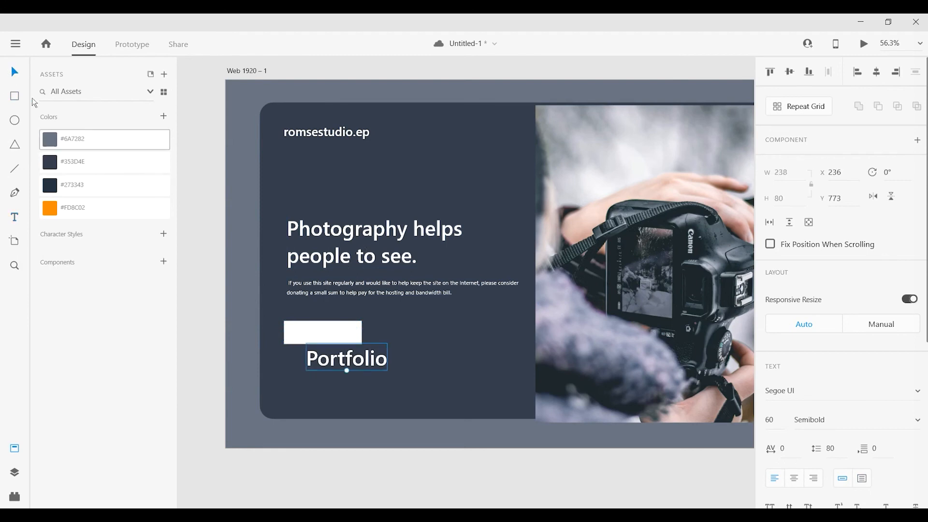
{"action": "left_click", "coordinate": [330, 328]}
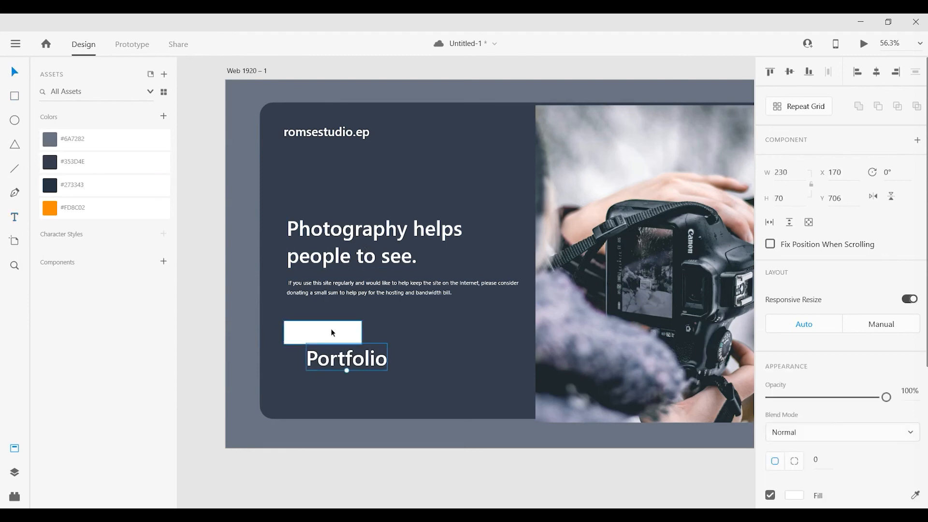
{"action": "left_click", "coordinate": [77, 208]}
Move the "Portfolio" text onto the orange rectangle and set its font size to 24.
{"action": "left_click_drag", "start_coordinate": [379, 369], "coordinate": [347, 341]}
{"action": "left_click_drag", "start_coordinate": [774, 422], "coordinate": [707, 428]}
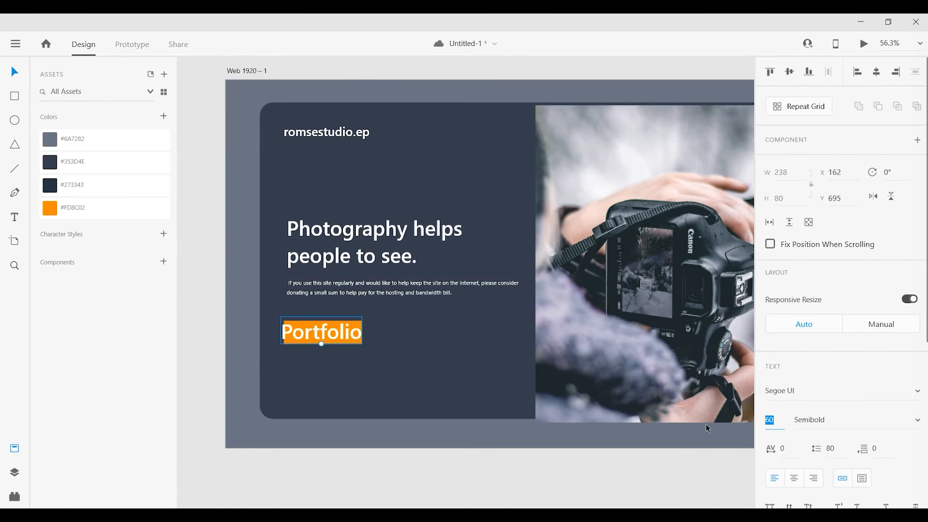
{"action": "type", "text": "23"}
{"action": "key", "text": "Return"}
{"action": "left_click_drag", "start_coordinate": [775, 422], "coordinate": [572, 413]}
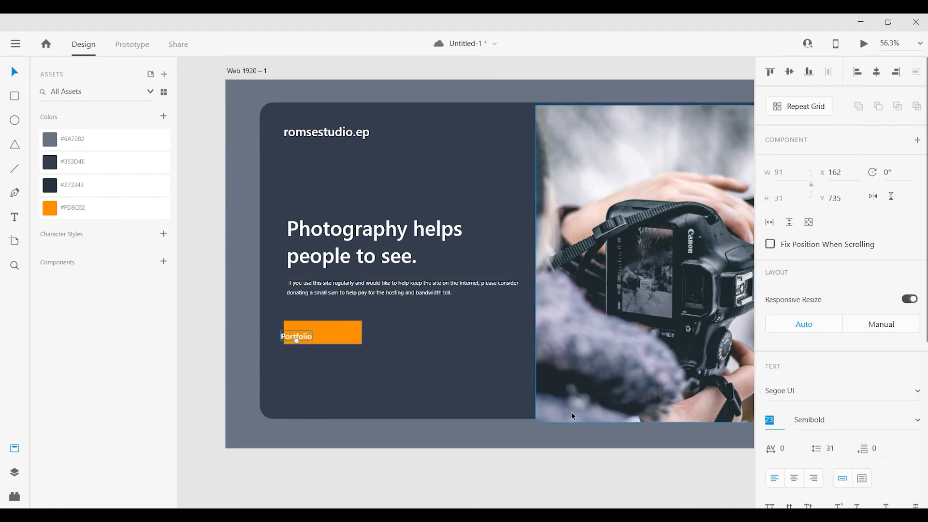
{"action": "type", "text": "24"}
{"action": "key", "text": "Return"}
Center the "Portfolio" text and the orange rectangle on each other vertically and horizontally.
{"action": "left_click", "coordinate": [319, 325], "text": "shift"}
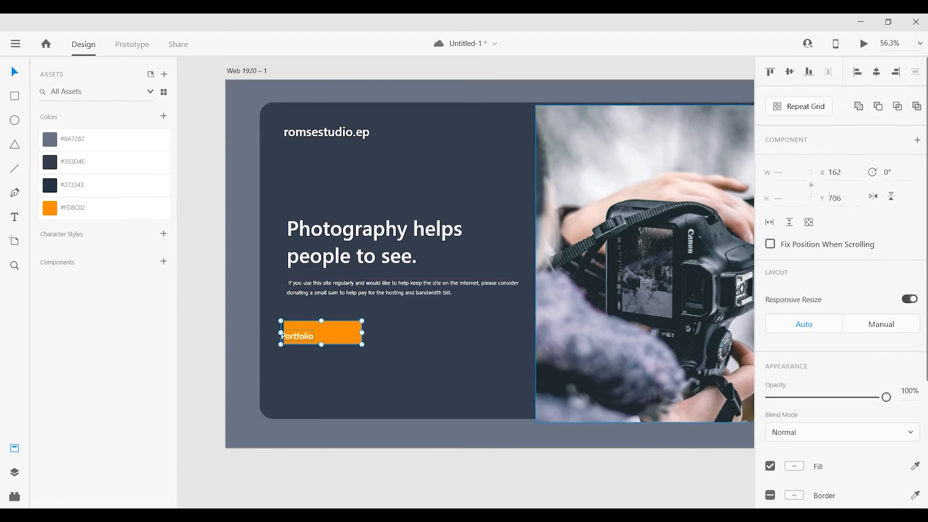
{"action": "left_click", "coordinate": [790, 72]}
{"action": "left_click", "coordinate": [879, 74]}
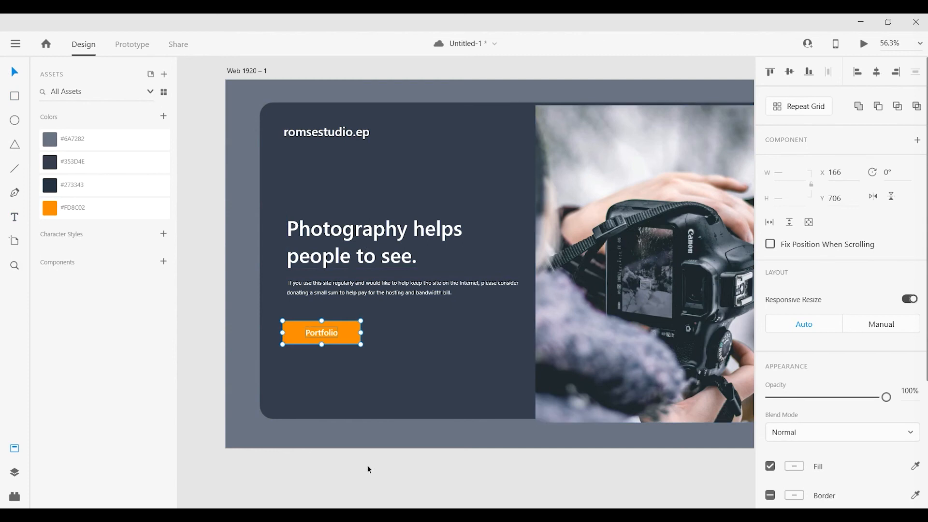
Shift the orange button and its label right to X 187, near the paragraph's left edge.
{"action": "left_click", "coordinate": [267, 451]}
{"action": "scroll", "coordinate": [267, 450], "scroll_direction": "up", "scroll_amount": 2}
{"action": "left_click", "coordinate": [329, 297]}
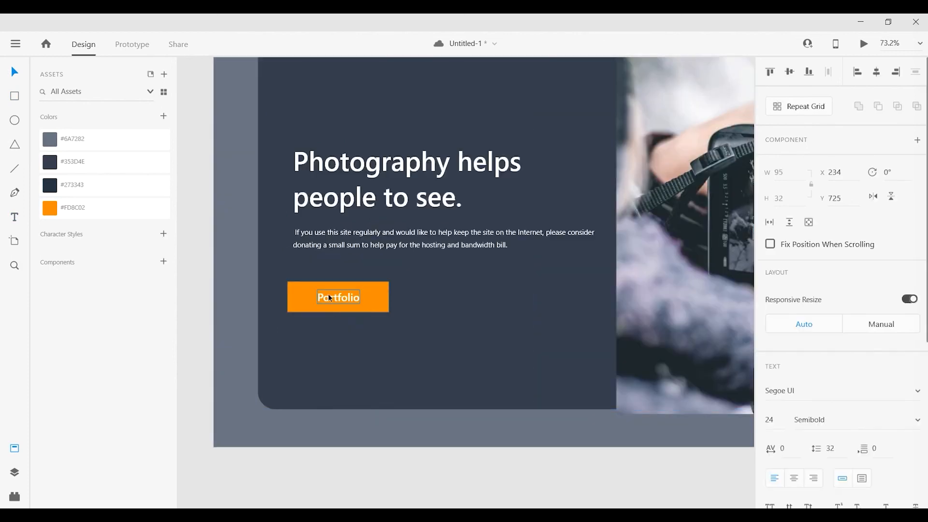
{"action": "left_click", "coordinate": [371, 298], "text": "shift"}
{"action": "left_click_drag", "start_coordinate": [378, 298], "coordinate": [387, 298]}
{"action": "left_click", "coordinate": [406, 323]}
{"action": "left_click", "coordinate": [390, 301]}
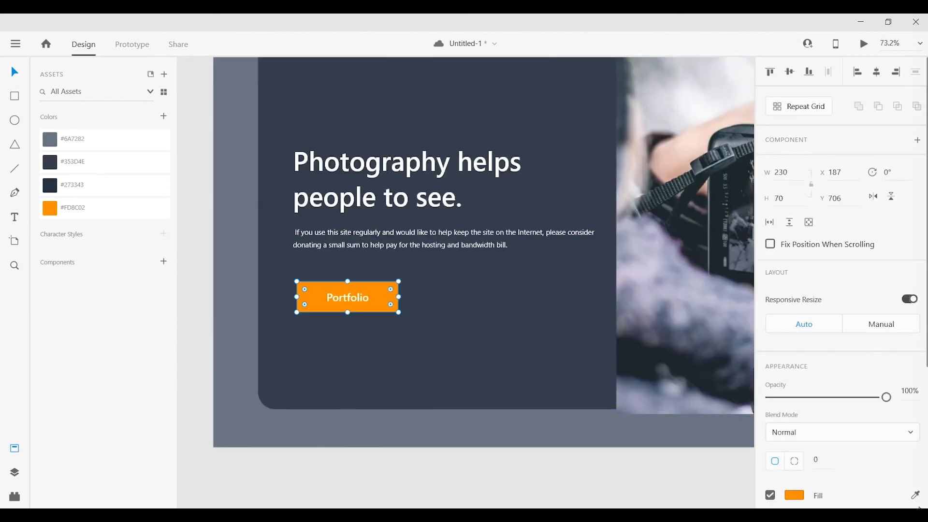
{"action": "scroll", "coordinate": [841, 310], "scroll_direction": "down", "scroll_amount": 3}
{"action": "left_click", "coordinate": [485, 458]}
{"action": "scroll", "coordinate": [485, 459], "scroll_direction": "down", "scroll_amount": 2}
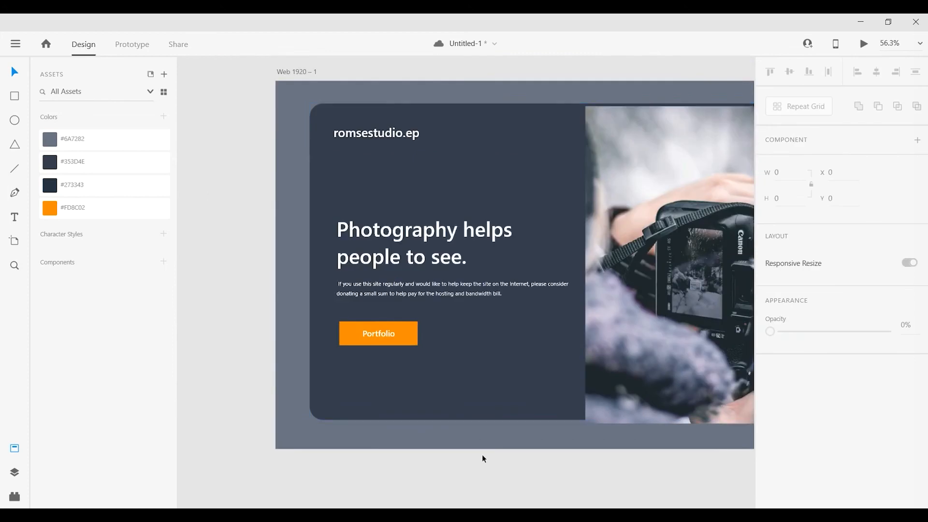
Move the headline, paragraph and orange button together slightly upward in the dark panel.
{"action": "left_click", "coordinate": [390, 339]}
{"action": "left_click", "coordinate": [416, 295], "text": "shift"}
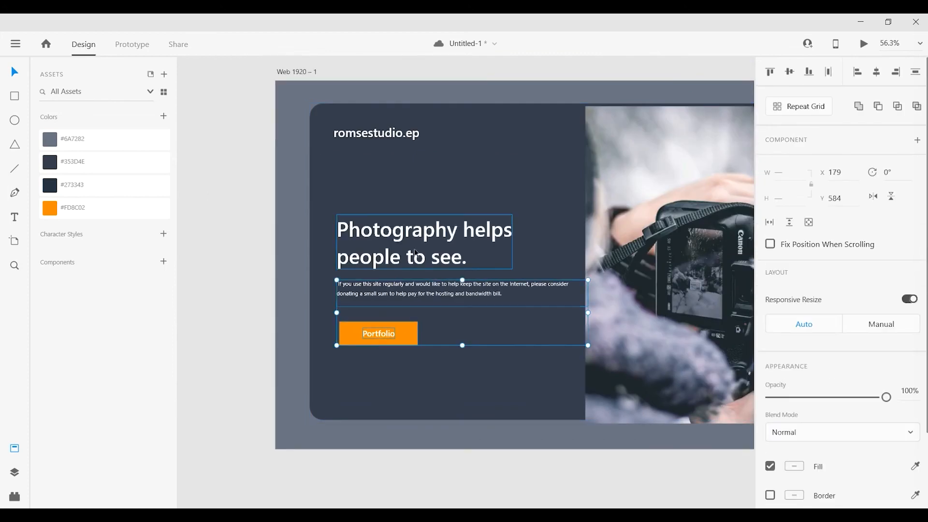
{"action": "left_click", "coordinate": [417, 261], "text": "shift"}
{"action": "left_click_drag", "start_coordinate": [416, 263], "coordinate": [417, 250]}
{"action": "left_click", "coordinate": [388, 348]}
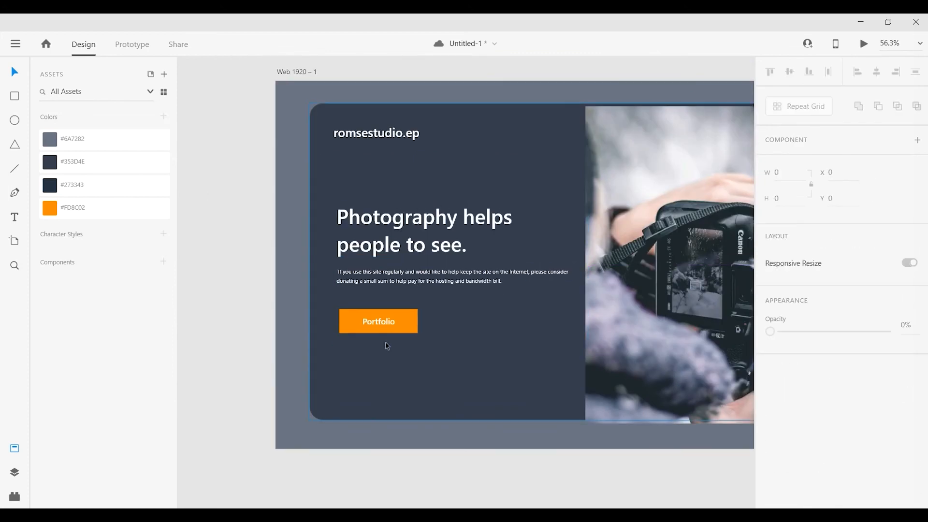
Move the orange button with its label up to Y 639, closer beneath the paragraph, and check its spacing in the panel.
{"action": "left_click", "coordinate": [391, 321]}
{"action": "left_click", "coordinate": [405, 318], "text": "shift"}
{"action": "left_click_drag", "start_coordinate": [408, 320], "coordinate": [407, 310]}
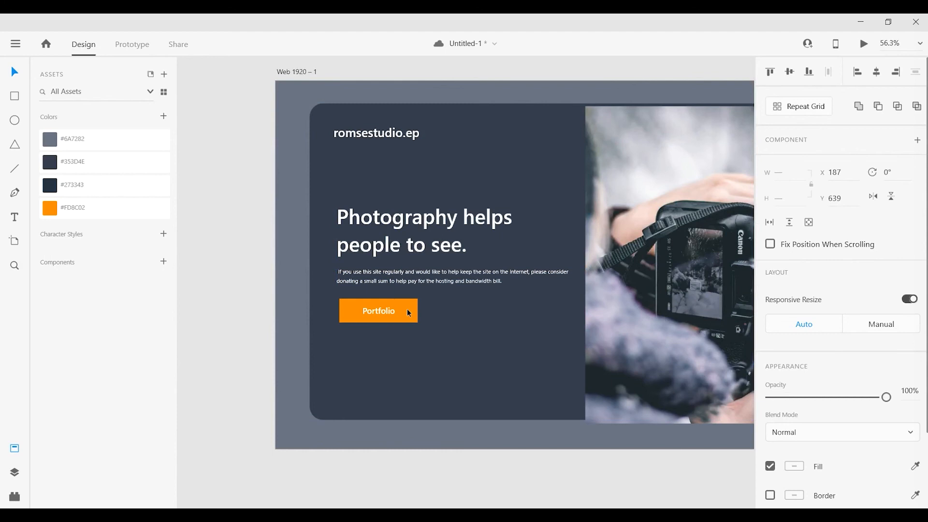
{"action": "left_click_drag", "start_coordinate": [509, 433], "coordinate": [443, 442]}
{"action": "key", "text": "alt"}
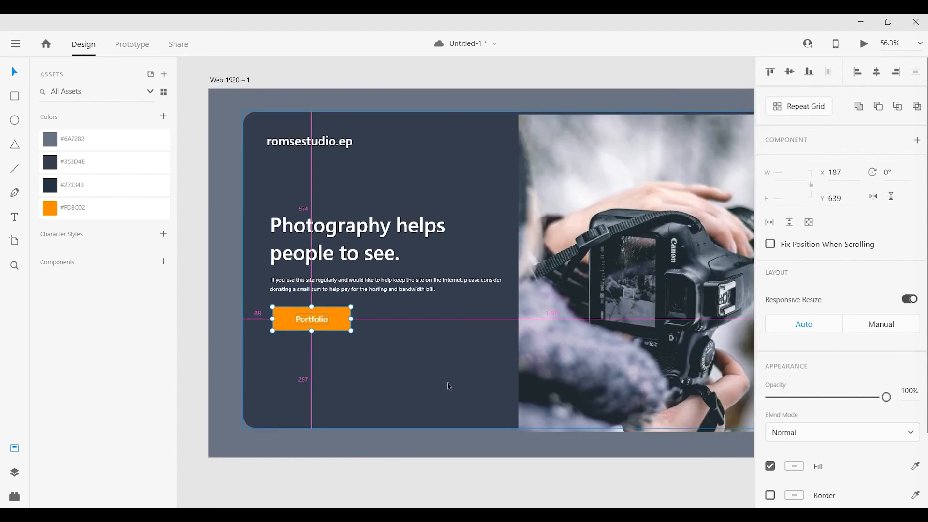
Draw a square of about 506 by 506 across the artboard's top edge and rotate it 45°.
{"action": "key", "text": "ctrl+minus"}
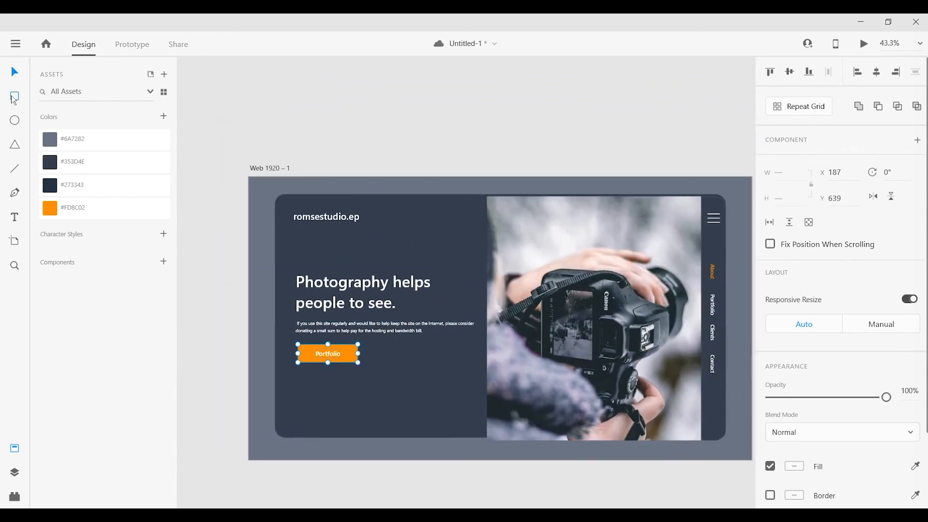
{"action": "left_click_drag", "start_coordinate": [365, 124], "coordinate": [497, 257]}
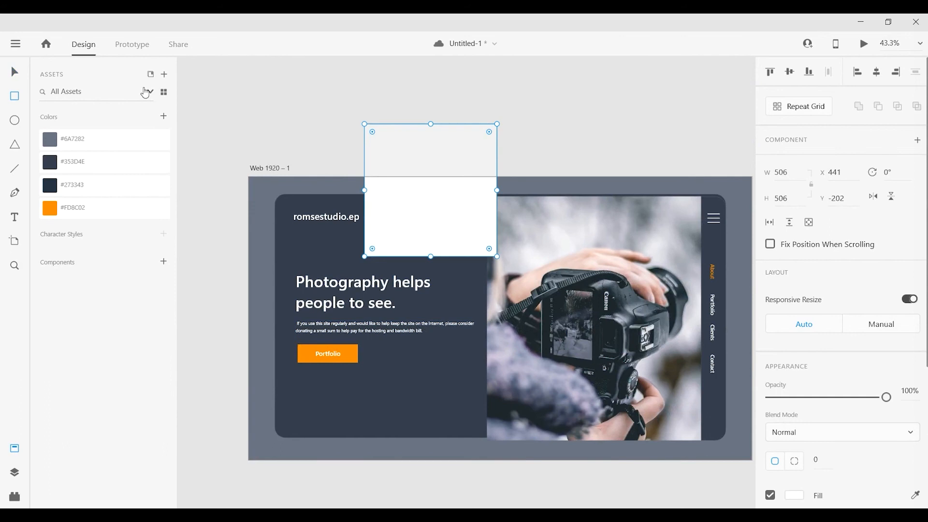
{"action": "left_click", "coordinate": [889, 172]}
{"action": "type", "text": "45"}
{"action": "key", "text": "Return"}
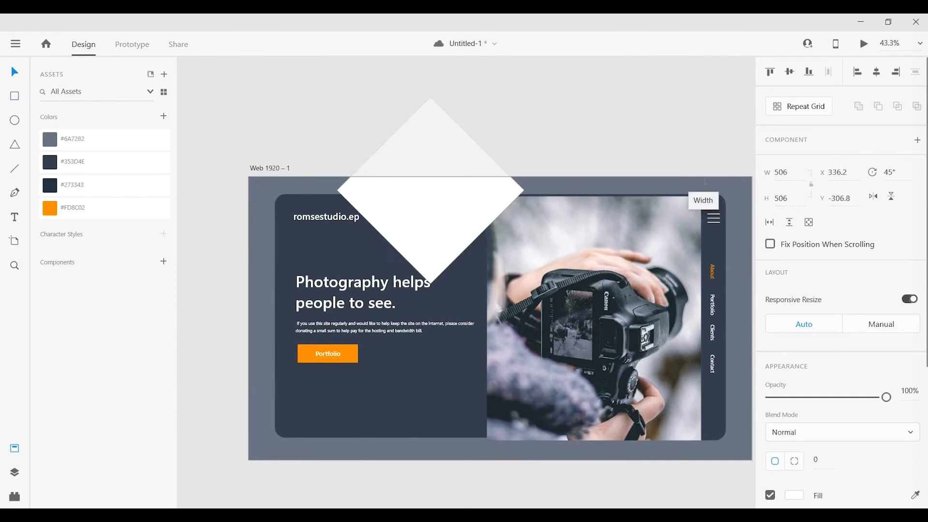
Move the white diamond up and right so that its lower half overlaps the artboard's top edge.
{"action": "left_click", "coordinate": [617, 127]}
{"action": "left_click_drag", "start_coordinate": [437, 194], "coordinate": [461, 169]}
{"action": "left_click", "coordinate": [583, 129]}
{"action": "left_click_drag", "start_coordinate": [584, 121], "coordinate": [585, 110]}
{"action": "scroll", "coordinate": [584, 112], "scroll_direction": "down", "scroll_amount": 2}
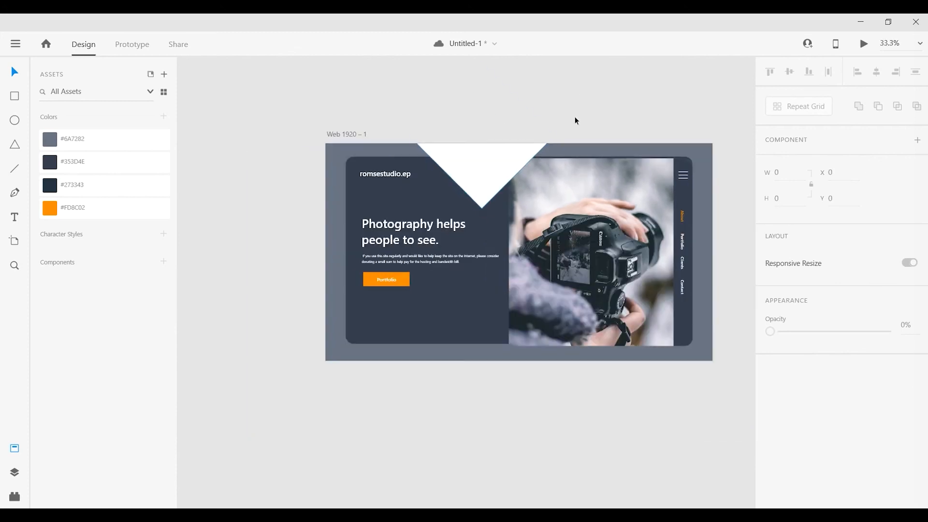
Duplicate the diamond at the artboard's left side, enlarge the copy greatly and position it over the lower-left corner.
{"action": "left_click_drag", "start_coordinate": [508, 151], "coordinate": [332, 263]}
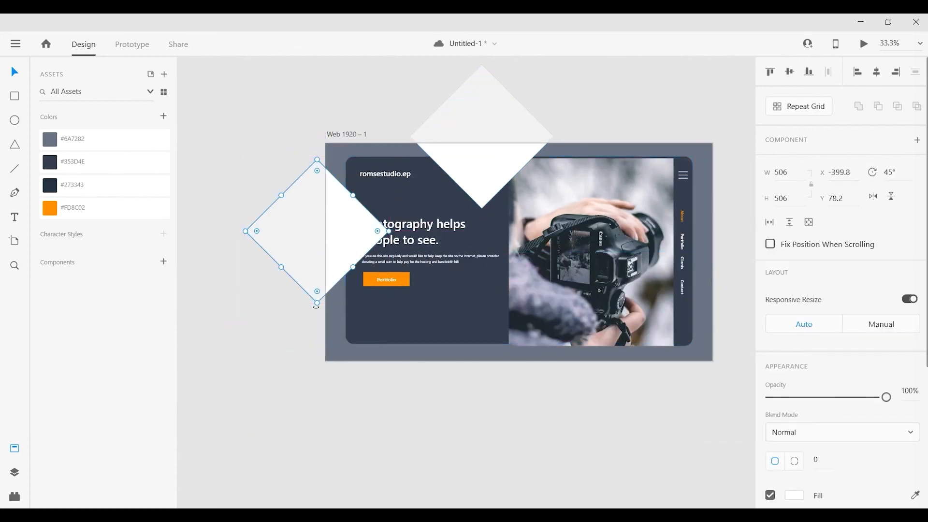
{"action": "left_click_drag", "start_coordinate": [316, 303], "coordinate": [327, 487]}
{"action": "left_click", "coordinate": [492, 420]}
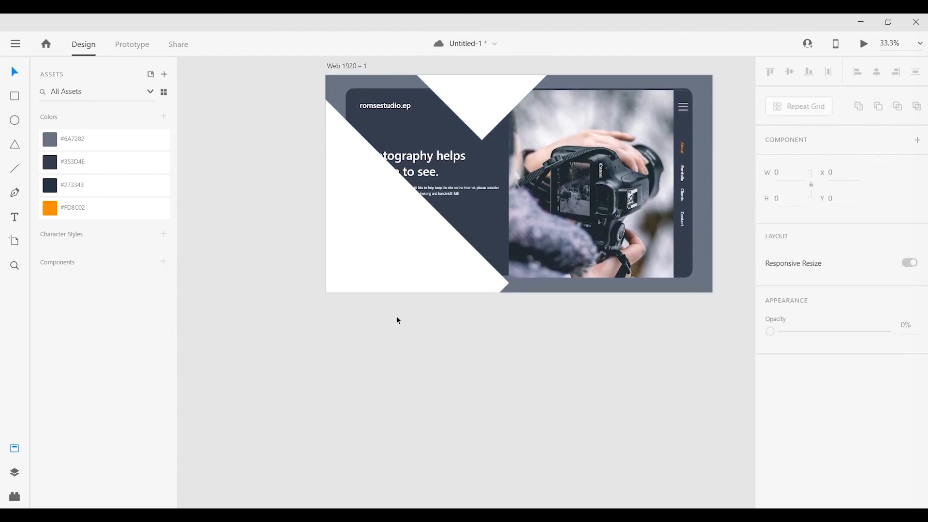
{"action": "left_click_drag", "start_coordinate": [425, 262], "coordinate": [431, 252]}
{"action": "left_click", "coordinate": [549, 349]}
{"action": "scroll", "coordinate": [564, 397], "scroll_direction": "down", "scroll_amount": 3}
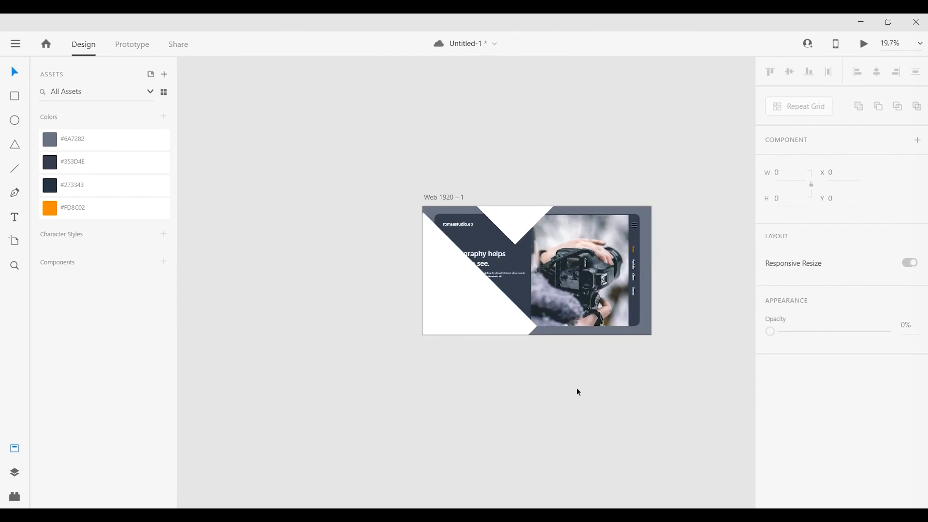
Place another copy of the small diamond over the artboard's bottom edge, inside the large diamond.
{"action": "scroll", "coordinate": [551, 361], "scroll_direction": "up", "scroll_amount": 2}
{"action": "left_click_drag", "start_coordinate": [498, 182], "coordinate": [440, 345]}
{"action": "left_click", "coordinate": [611, 436]}
Lower the opacity of all three white diamonds to 18%.
{"action": "left_click", "coordinate": [510, 179]}
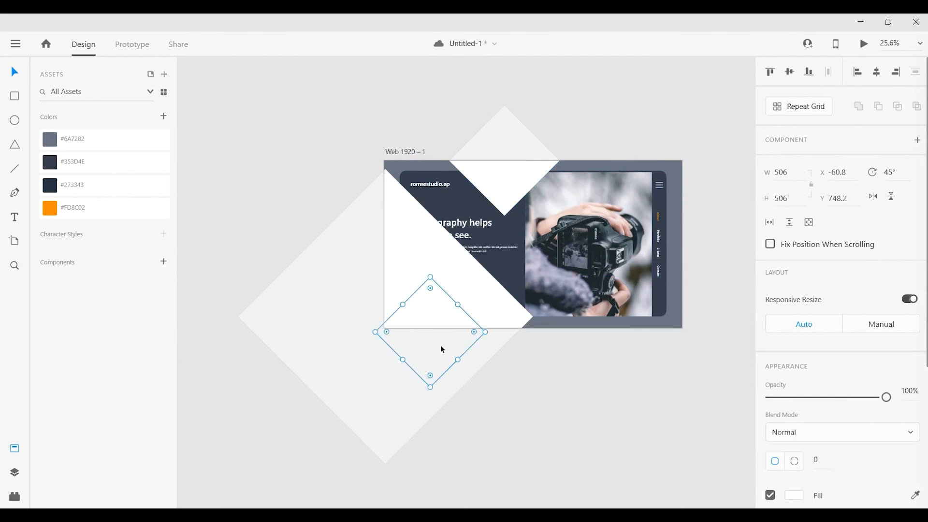
{"action": "left_click", "coordinate": [495, 323], "text": "shift"}
{"action": "left_click", "coordinate": [518, 150], "text": "shift"}
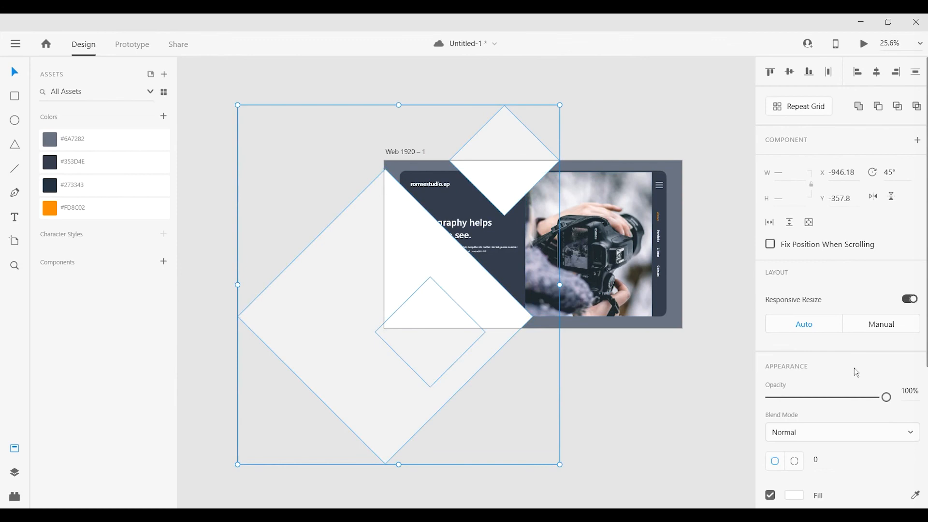
{"action": "left_click_drag", "start_coordinate": [886, 397], "coordinate": [791, 398]}
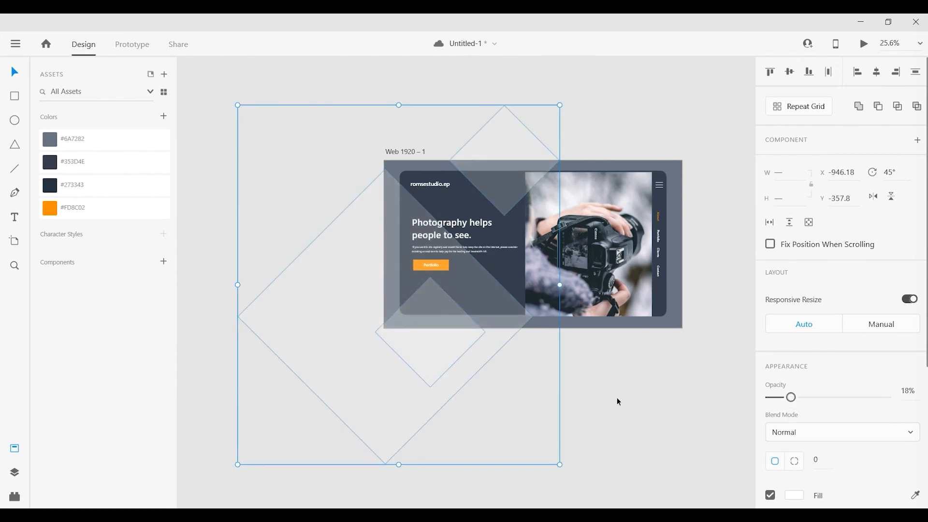
{"action": "scroll", "coordinate": [483, 268], "scroll_direction": "up", "scroll_amount": 5}
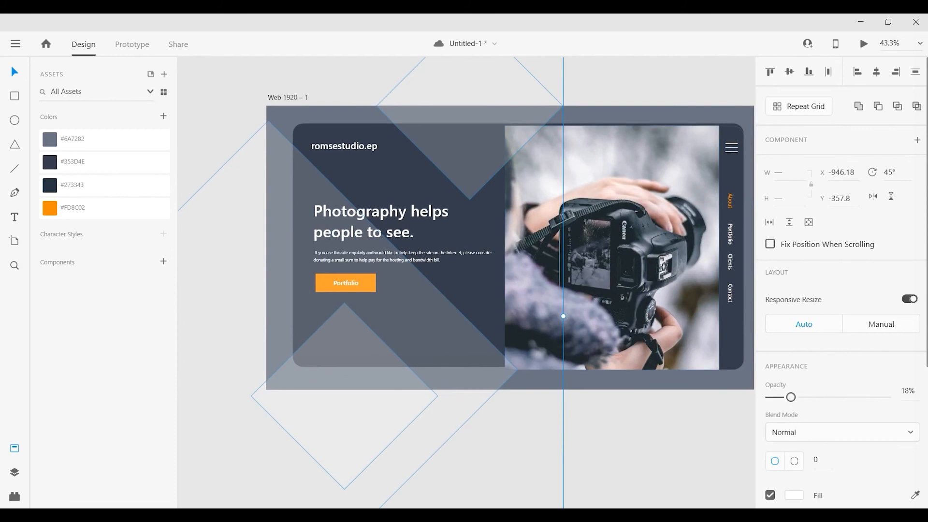
Set the opacity of the three white diamonds to 15%.
{"action": "left_click", "coordinate": [911, 392]}
{"action": "key", "text": "Return"}
{"action": "left_click", "coordinate": [617, 451]}
{"action": "left_click_drag", "start_coordinate": [654, 460], "coordinate": [643, 464]}
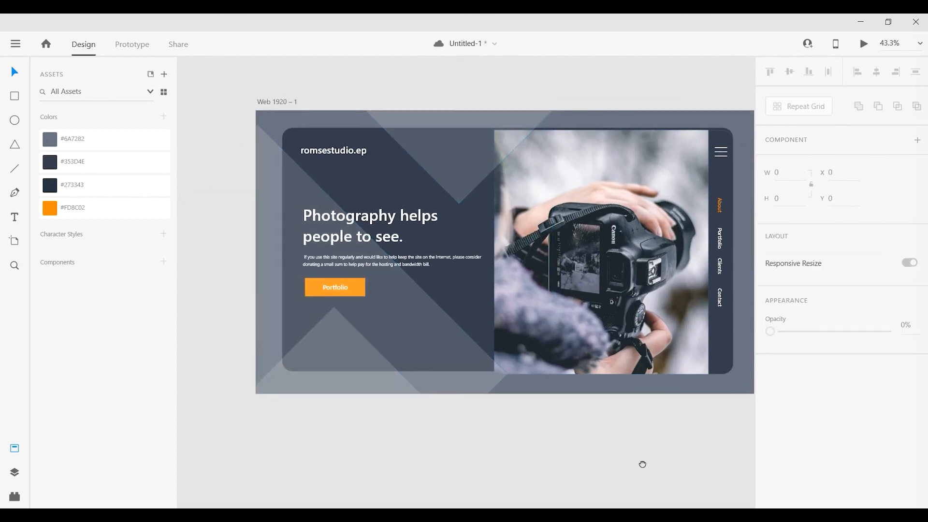
Draw an 810 × 941 rectangle over the panel's text area and use it to mask the grouped diamonds.
{"action": "key", "text": "r"}
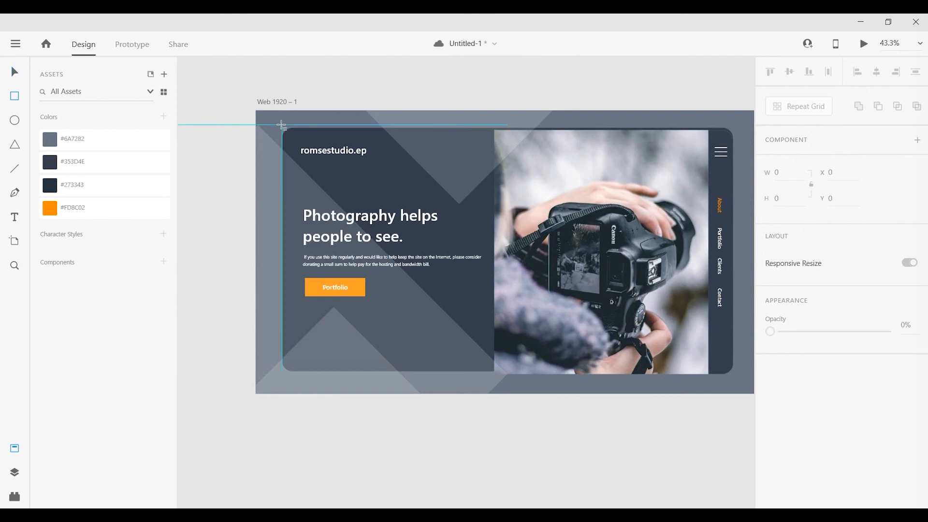
{"action": "mouse_move", "coordinate": [281, 127]}
{"action": "left_mouse_down"}
{"action": "mouse_move", "coordinate": [406, 339]}
{"action": "mouse_move", "coordinate": [501, 369]}
{"action": "mouse_move", "coordinate": [485, 375]}
{"action": "mouse_move", "coordinate": [494, 374]}
{"action": "left_mouse_up"}
{"action": "left_click", "coordinate": [342, 386]}
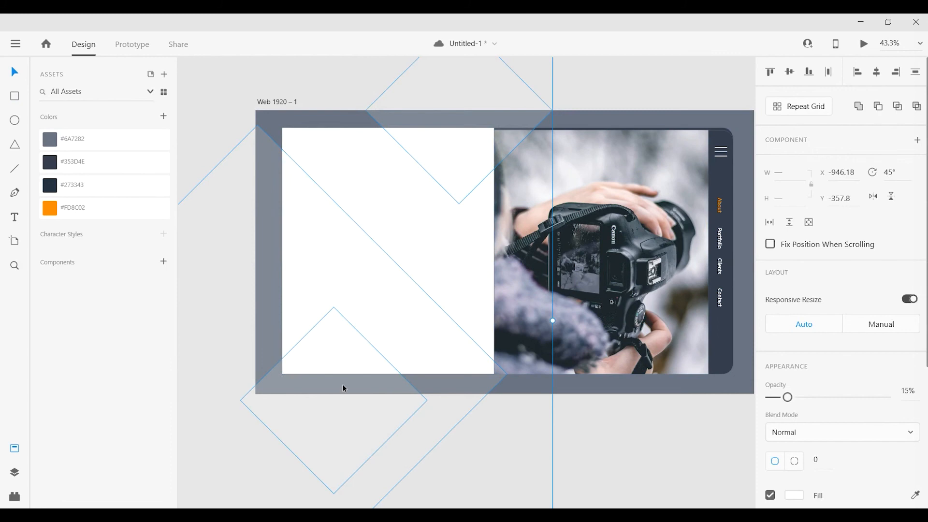
{"action": "left_click", "coordinate": [462, 148]}
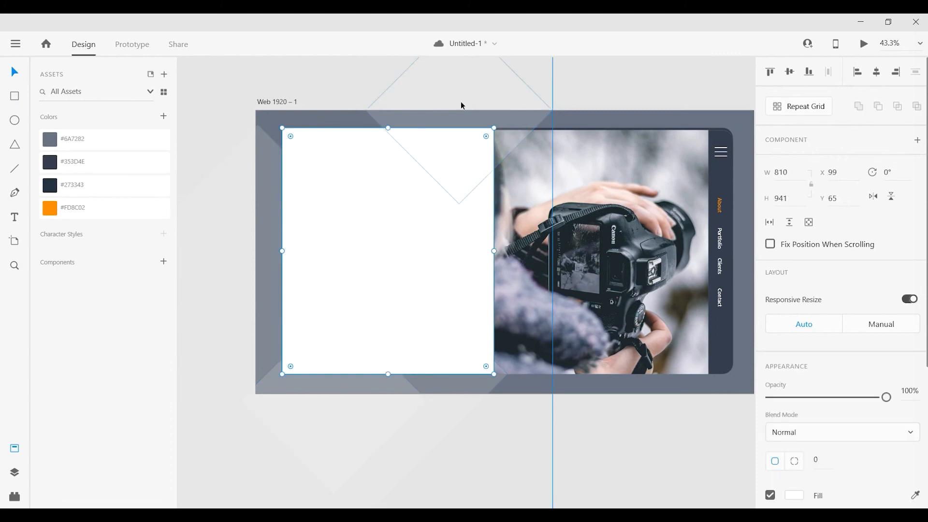
{"action": "left_click", "coordinate": [442, 121], "text": "shift"}
{"action": "right_click", "coordinate": [442, 117]}
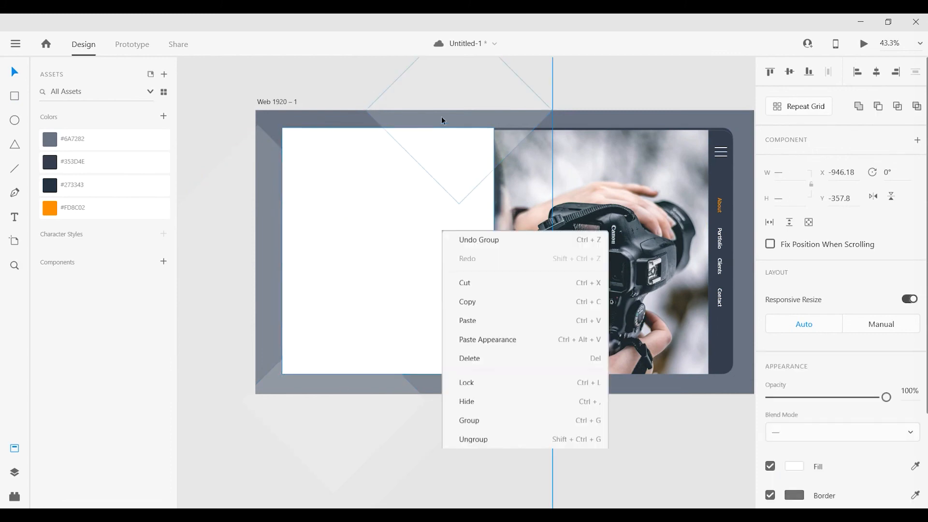
{"action": "left_click", "coordinate": [504, 318]}
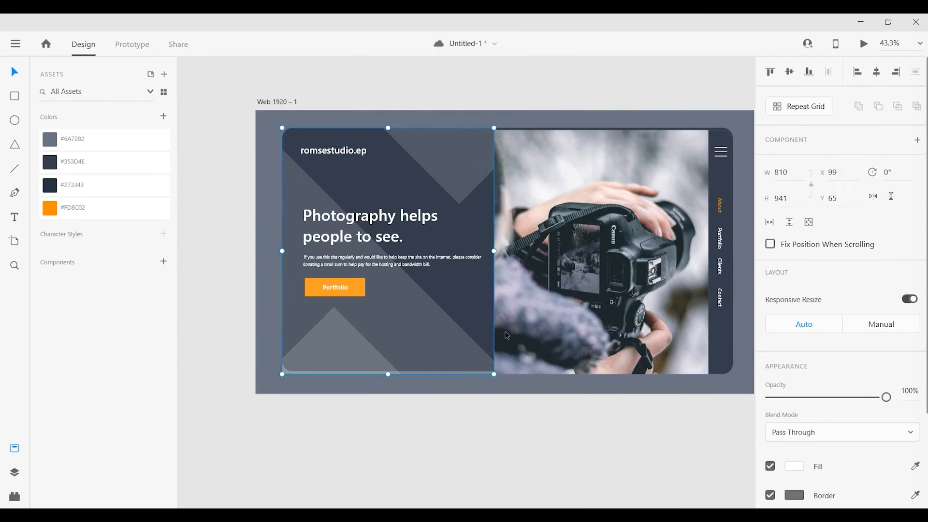
Move the dark rounded panel down slightly to Y 75, level with the photo's bottom edge.
{"action": "left_click", "coordinate": [515, 450]}
{"action": "scroll", "coordinate": [357, 413], "scroll_direction": "up", "scroll_amount": 2}
{"action": "left_click", "coordinate": [371, 317]}
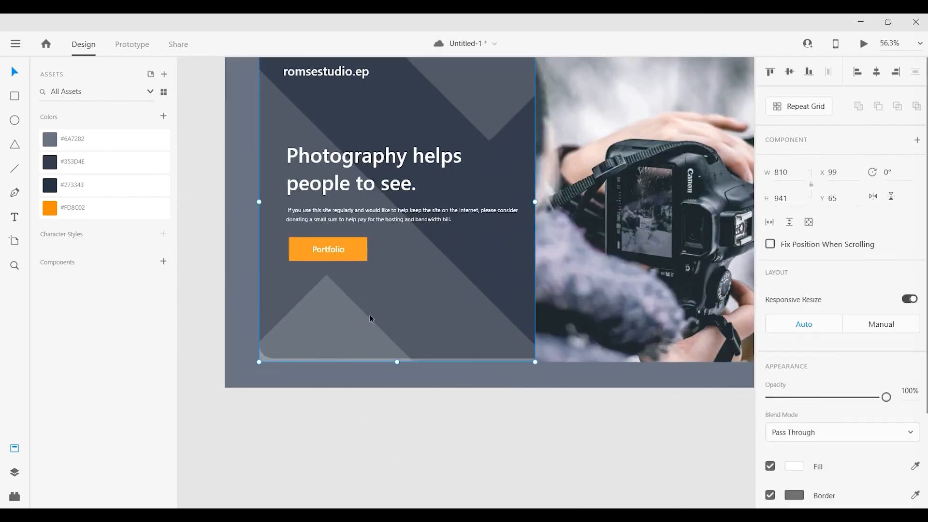
{"action": "left_click", "coordinate": [529, 426]}
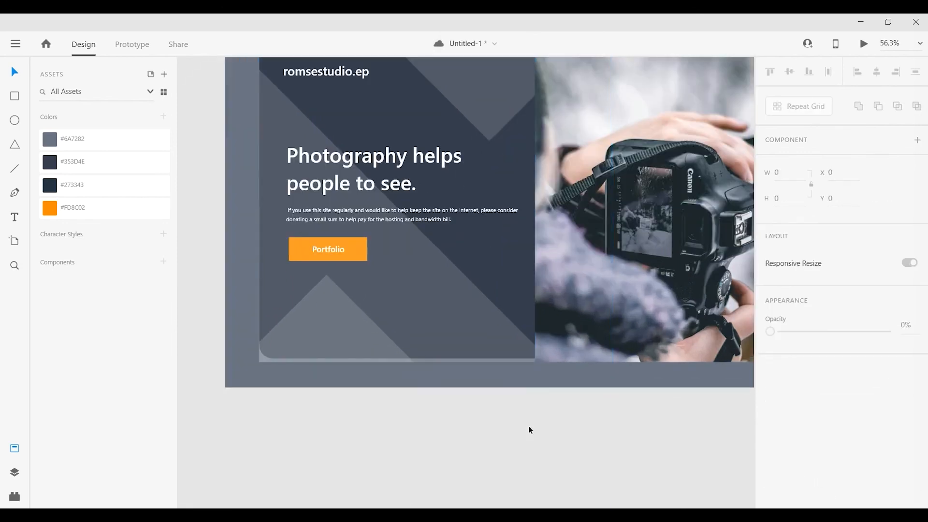
{"action": "left_click", "coordinate": [482, 269]}
{"action": "left_click", "coordinate": [369, 403]}
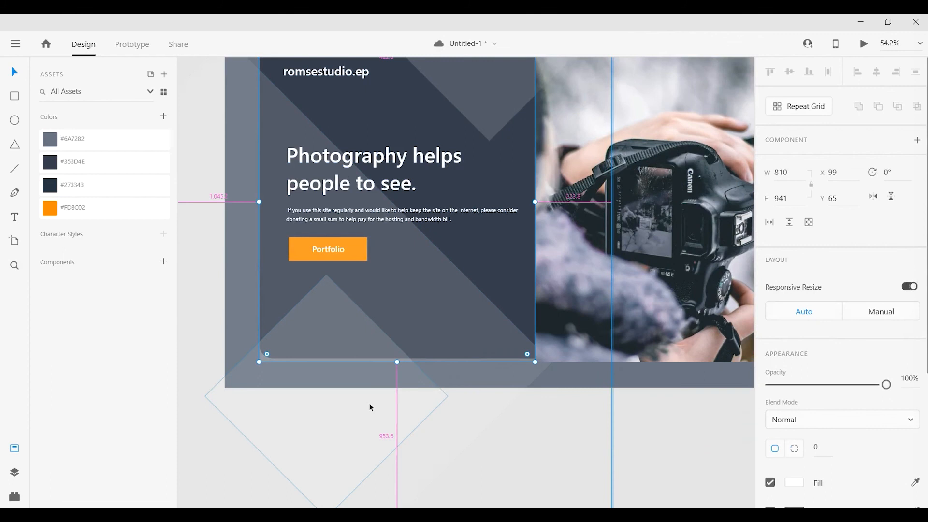
{"action": "left_click", "coordinate": [370, 403]}
{"action": "scroll", "coordinate": [369, 404], "scroll_direction": "down", "scroll_amount": 2}
{"action": "scroll", "coordinate": [462, 242], "scroll_direction": "up", "scroll_amount": 2}
{"action": "left_click", "coordinate": [442, 270]}
{"action": "left_click_drag", "start_coordinate": [442, 269], "coordinate": [442, 273]}
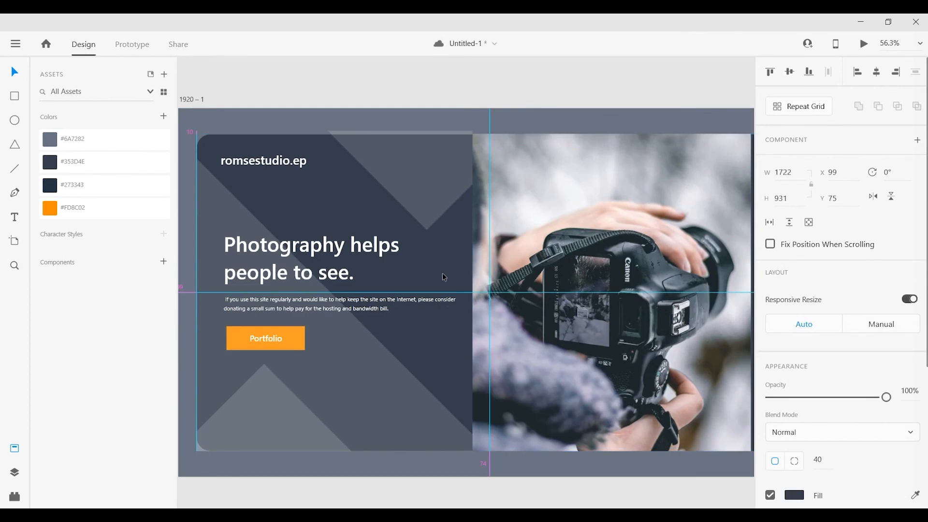
Resize the masked diamond group to 810 × 931 at X 99, Y 75, flush with the dark panel's edges.
{"action": "scroll", "coordinate": [434, 222], "scroll_direction": "down", "scroll_amount": 1}
{"action": "left_click", "coordinate": [433, 222]}
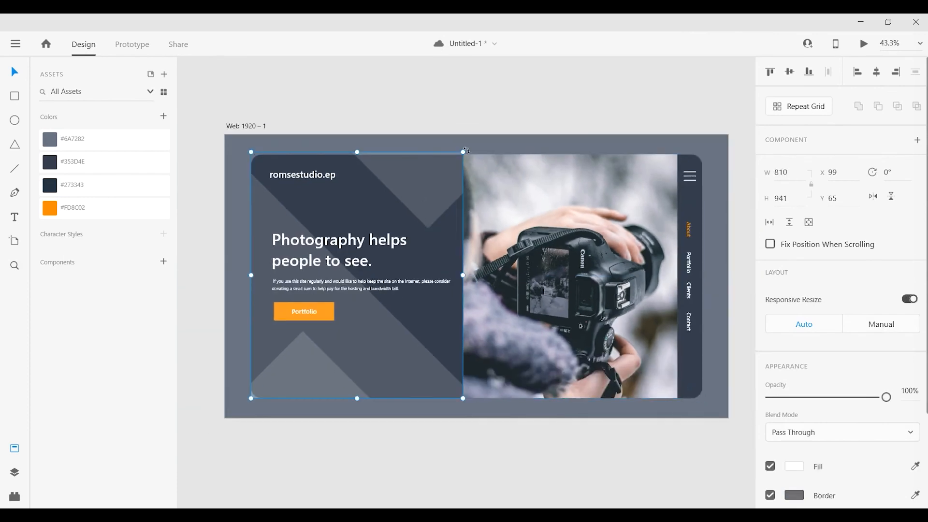
{"action": "left_click_drag", "start_coordinate": [463, 151], "coordinate": [458, 178]}
{"action": "scroll", "coordinate": [448, 153], "scroll_direction": "up", "scroll_amount": 2}
{"action": "left_click", "coordinate": [505, 80]}
{"action": "key", "text": "ctrl+0"}
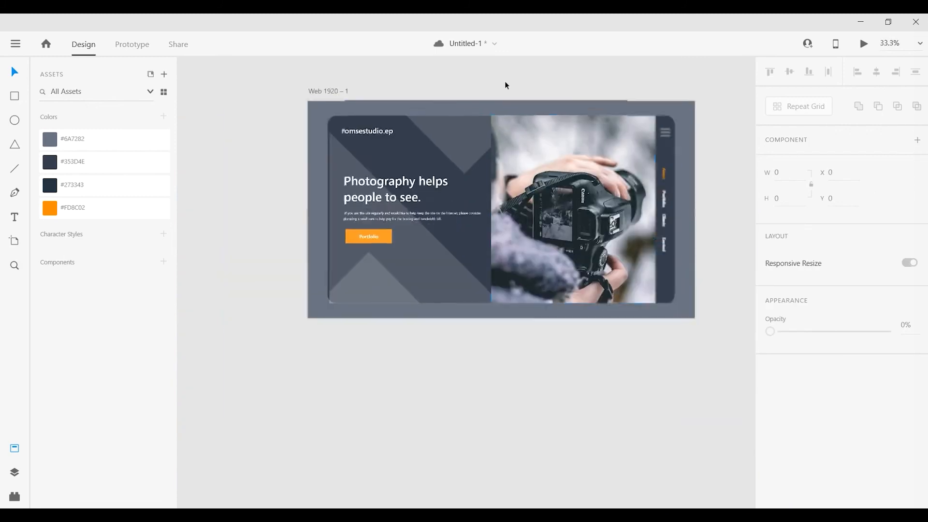
{"action": "scroll", "coordinate": [500, 123], "scroll_direction": "up", "scroll_amount": 1}
{"action": "left_click", "coordinate": [284, 192]}
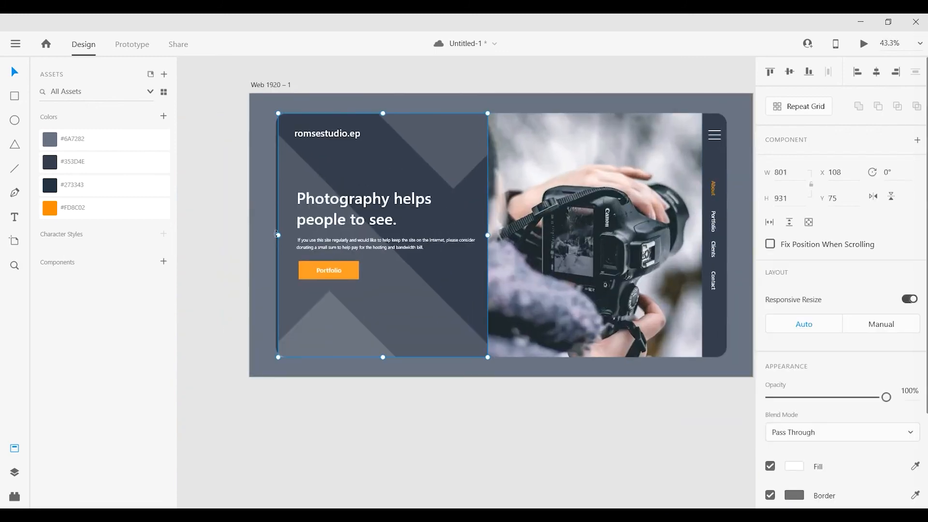
{"action": "left_click", "coordinate": [349, 439]}
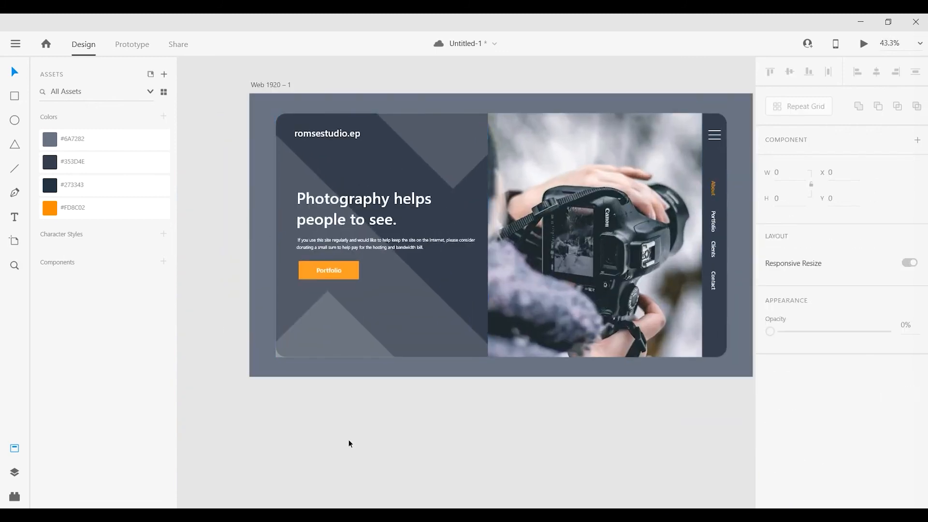
Round only the top-left and bottom-left corners of the diamonds' mask rectangle to a radius of 40.
{"action": "left_click", "coordinate": [297, 172]}
{"action": "scroll", "coordinate": [824, 415], "scroll_direction": "down", "scroll_amount": 3}
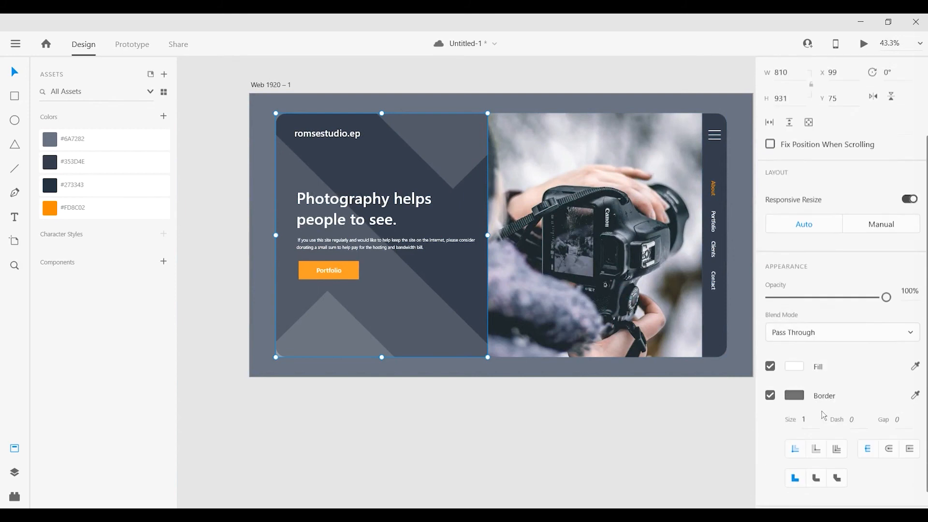
{"action": "scroll", "coordinate": [824, 415], "scroll_direction": "down", "scroll_amount": 1}
{"action": "left_click", "coordinate": [455, 283]}
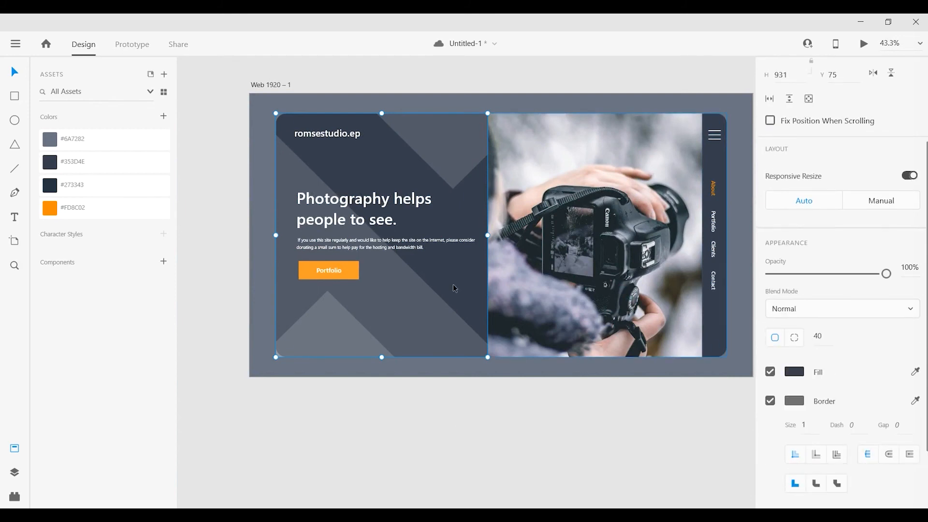
{"action": "left_click", "coordinate": [403, 330]}
{"action": "double_click", "coordinate": [402, 329]}
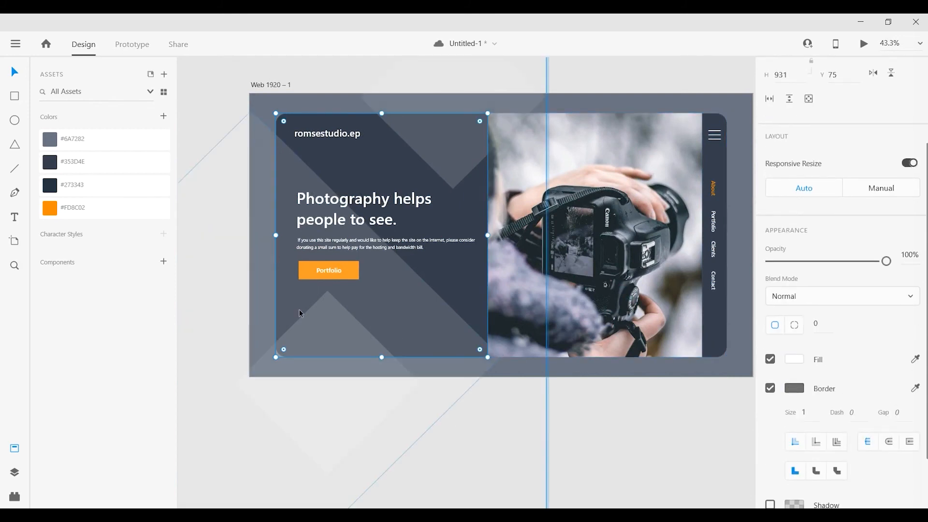
{"action": "scroll", "coordinate": [810, 428], "scroll_direction": "down", "scroll_amount": 2}
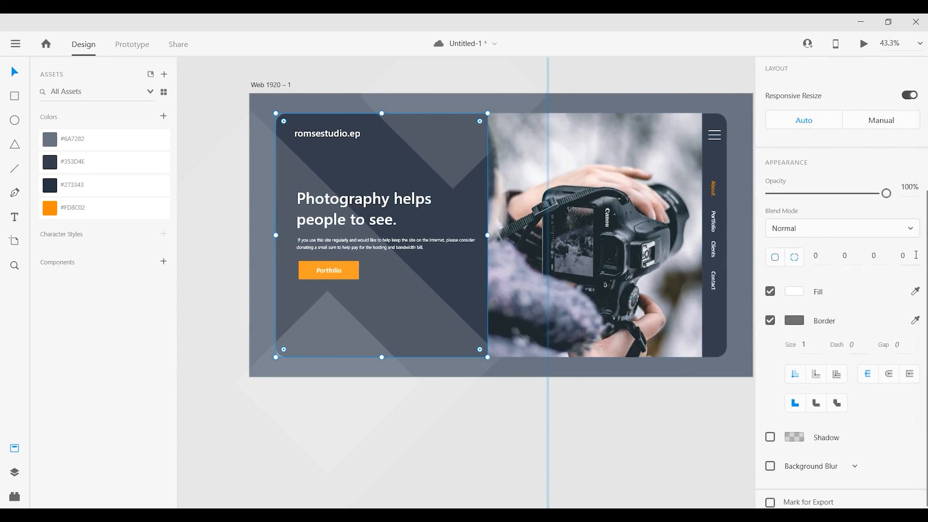
{"action": "left_click", "coordinate": [818, 256]}
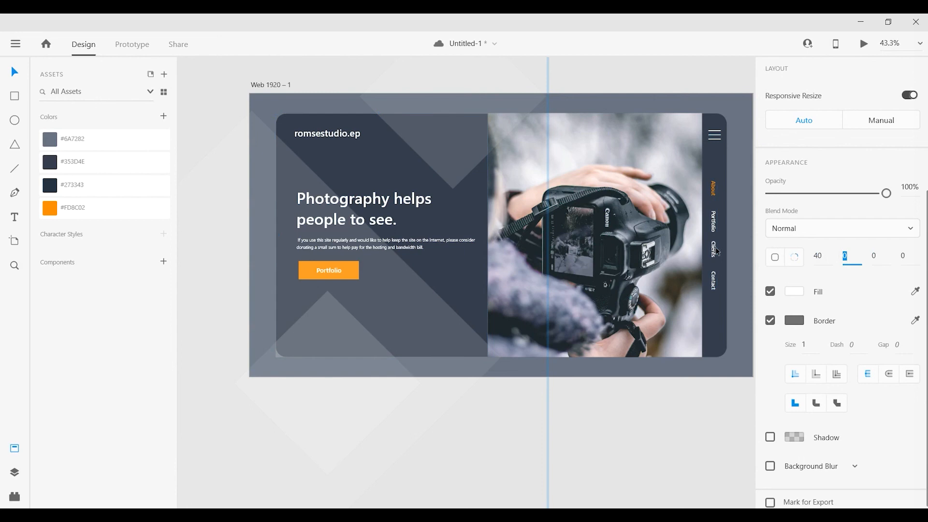
{"action": "key", "text": "Tab"}
{"action": "key", "text": "Tab"}
{"action": "key", "text": "Tab"}
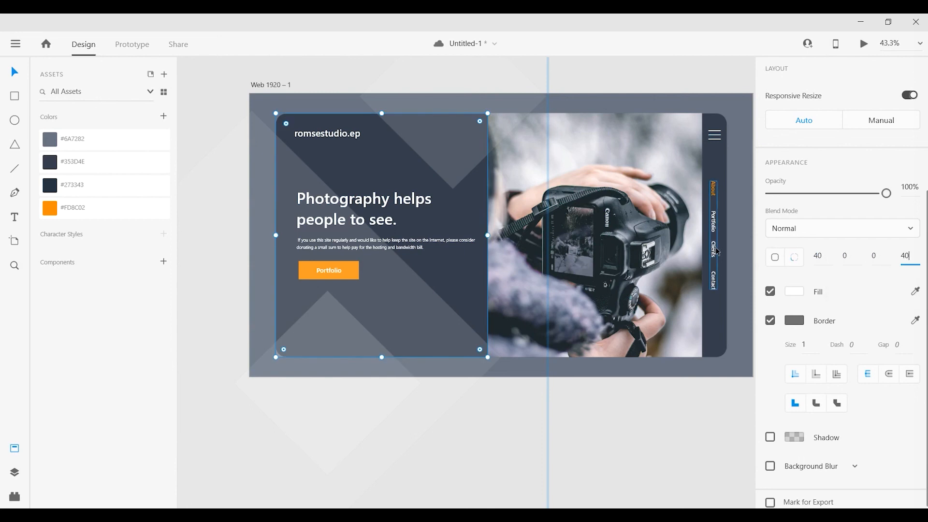
{"action": "type", "text": "40"}
{"action": "left_click", "coordinate": [620, 439]}
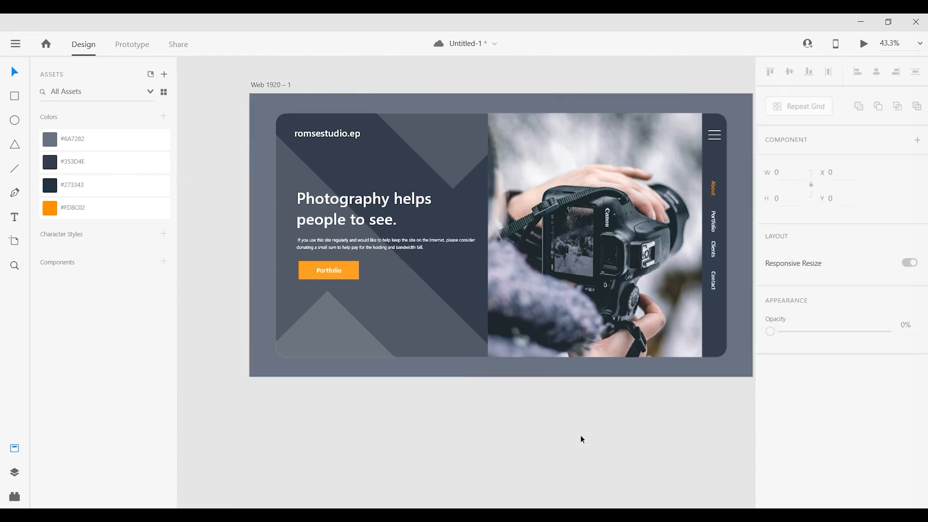
Lower the opacity of the masked diamond group to 48%.
{"action": "left_click", "coordinate": [370, 322]}
{"action": "scroll", "coordinate": [367, 318], "scroll_direction": "up", "scroll_amount": 1}
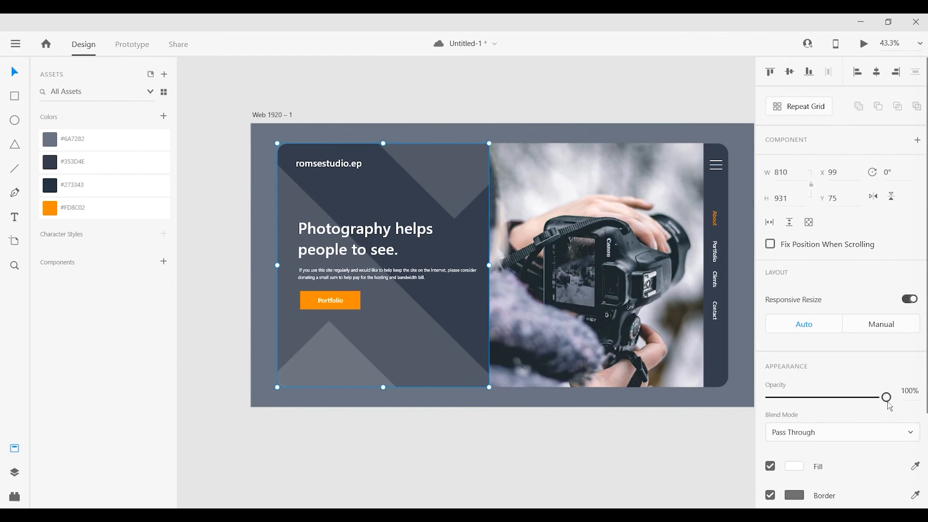
{"action": "left_click_drag", "start_coordinate": [887, 402], "coordinate": [825, 420]}
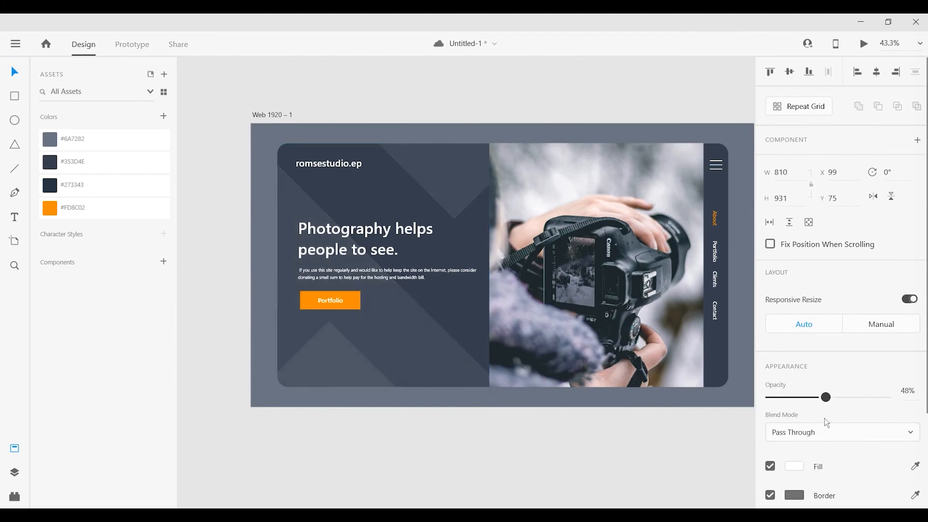
{"action": "left_click", "coordinate": [589, 451]}
{"action": "left_click_drag", "start_coordinate": [460, 448], "coordinate": [453, 457]}
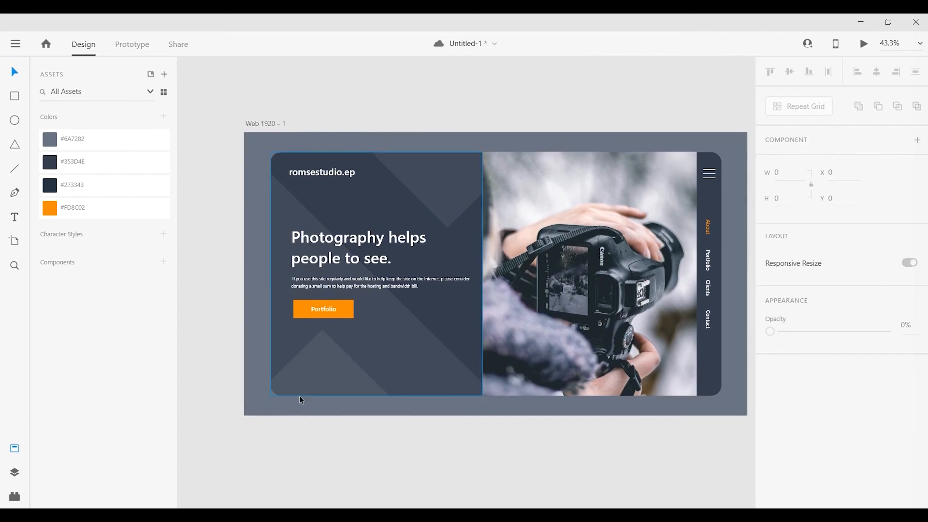
Add the 24-size Semibold text INSTA at the lower part of the dark panel and place two copies in a row beside it.
{"action": "left_click", "coordinate": [323, 258]}
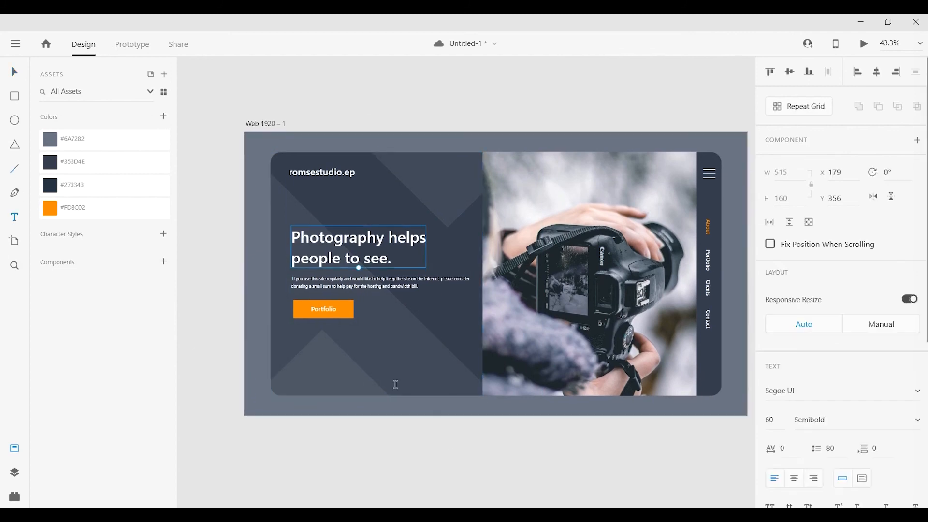
{"action": "scroll", "coordinate": [471, 387], "scroll_direction": "up", "scroll_amount": 3}
{"action": "left_click", "coordinate": [317, 359]}
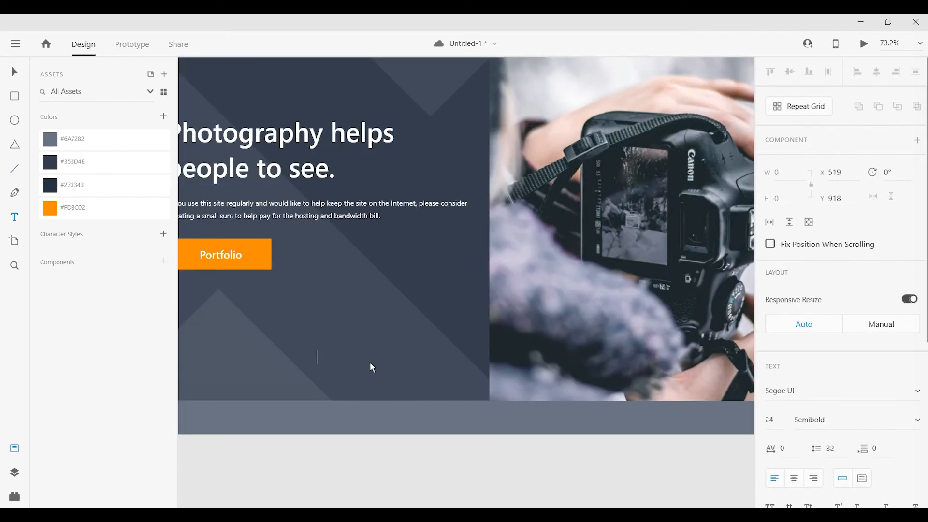
{"action": "type", "text": "INSTA"}
{"action": "key", "text": "Escape"}
{"action": "left_click_drag", "start_coordinate": [340, 361], "coordinate": [436, 363]}
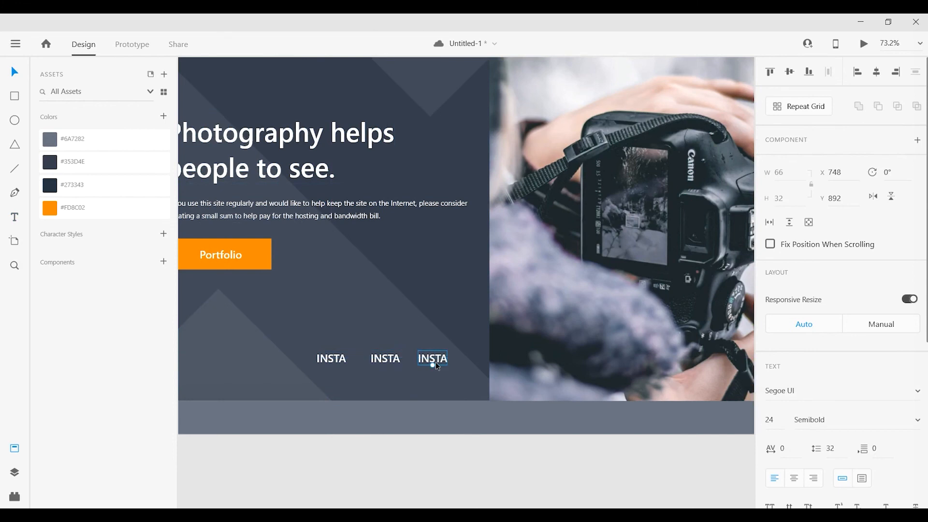
Change the second INSTA label to FB and the third to TW.
{"action": "double_click", "coordinate": [381, 358]}
{"action": "key", "text": "ctrl+a"}
{"action": "key", "text": "BackSpace"}
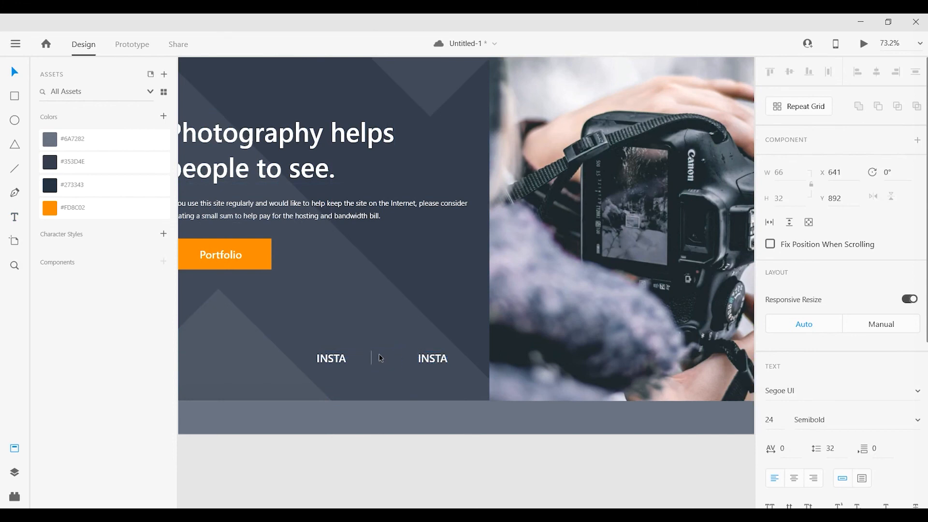
{"action": "type", "text": "BF"}
{"action": "key", "text": "BackSpace"}
{"action": "key", "text": "BackSpace"}
{"action": "type", "text": "FB"}
{"action": "double_click", "coordinate": [431, 362]}
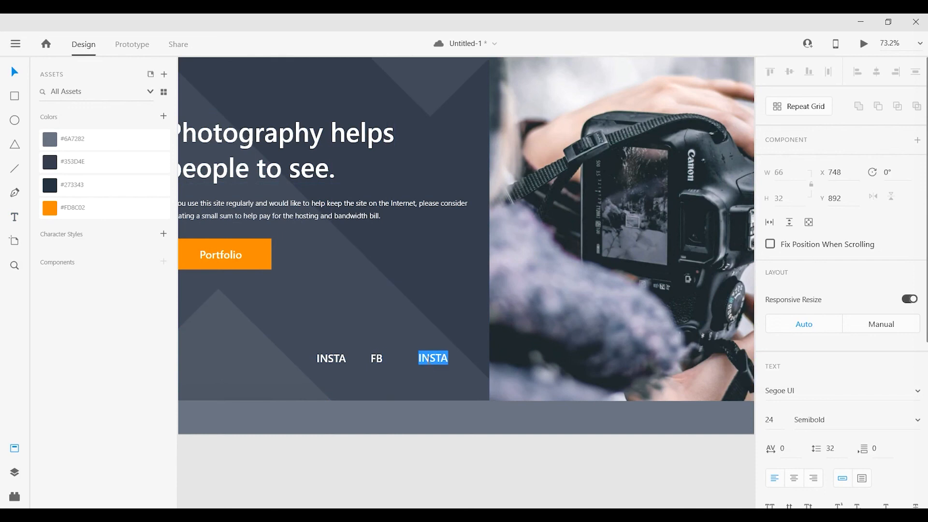
{"action": "type", "text": "TW"}
{"action": "key", "text": "BackSpace"}
{"action": "key", "text": "Escape"}
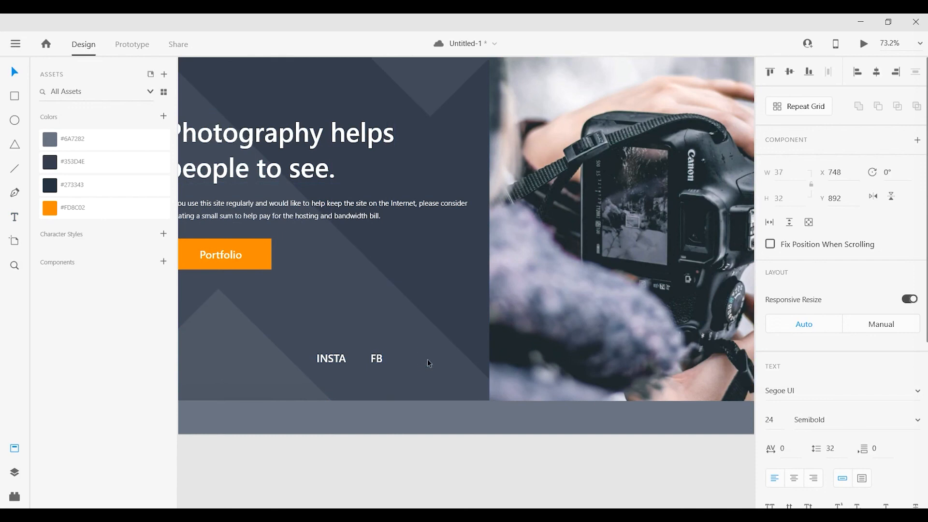
Distribute the INSTA, FB and TW labels evenly in the horizontal direction.
{"action": "left_click", "coordinate": [382, 360], "text": "shift"}
{"action": "left_click", "coordinate": [331, 359], "text": "shift"}
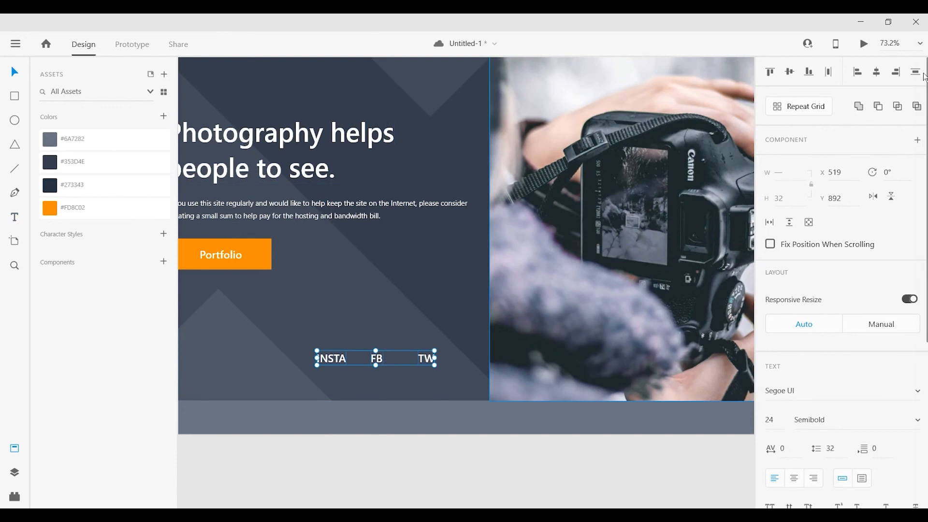
{"action": "left_click", "coordinate": [829, 72]}
Change the fill of the INSTA, FB and TW labels from white to a muted grey.
{"action": "scroll", "coordinate": [779, 367], "scroll_direction": "down", "scroll_amount": 1}
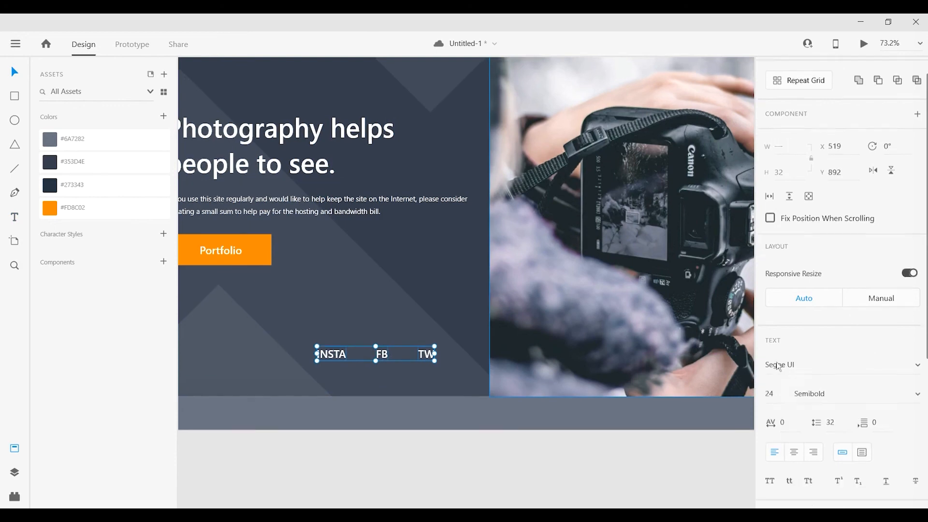
{"action": "scroll", "coordinate": [779, 367], "scroll_direction": "down", "scroll_amount": 8}
{"action": "left_click", "coordinate": [794, 372]}
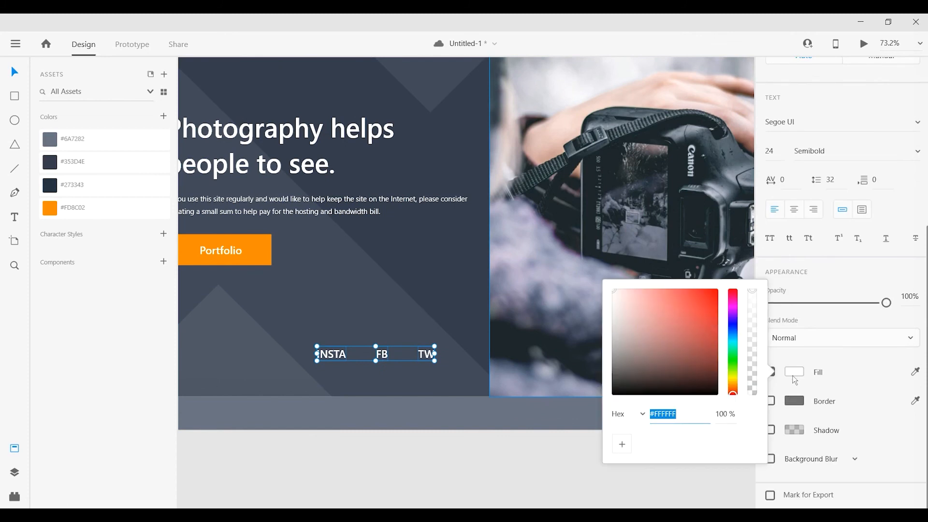
{"action": "left_click_drag", "start_coordinate": [614, 313], "coordinate": [600, 340]}
{"action": "left_click", "coordinate": [492, 469]}
{"action": "scroll", "coordinate": [553, 456], "scroll_direction": "down", "scroll_amount": 3}
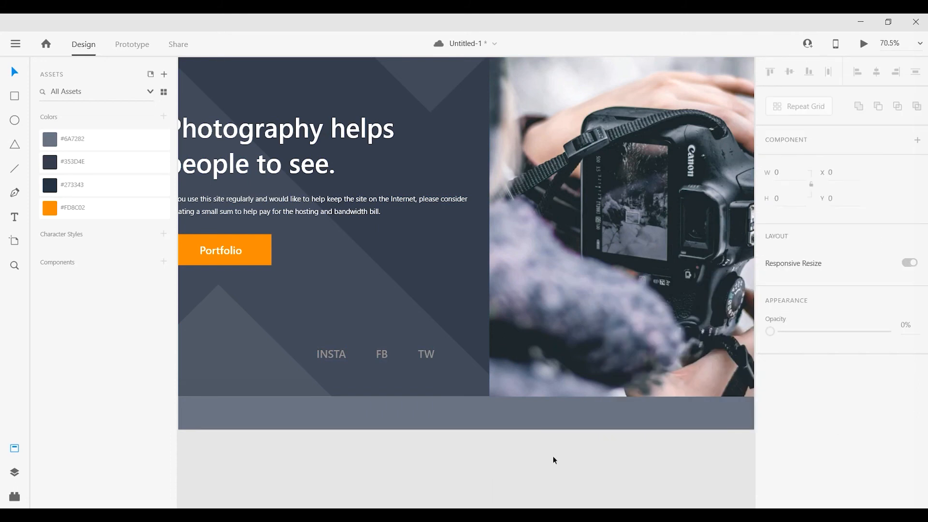
{"action": "left_click_drag", "start_coordinate": [601, 453], "coordinate": [553, 454]}
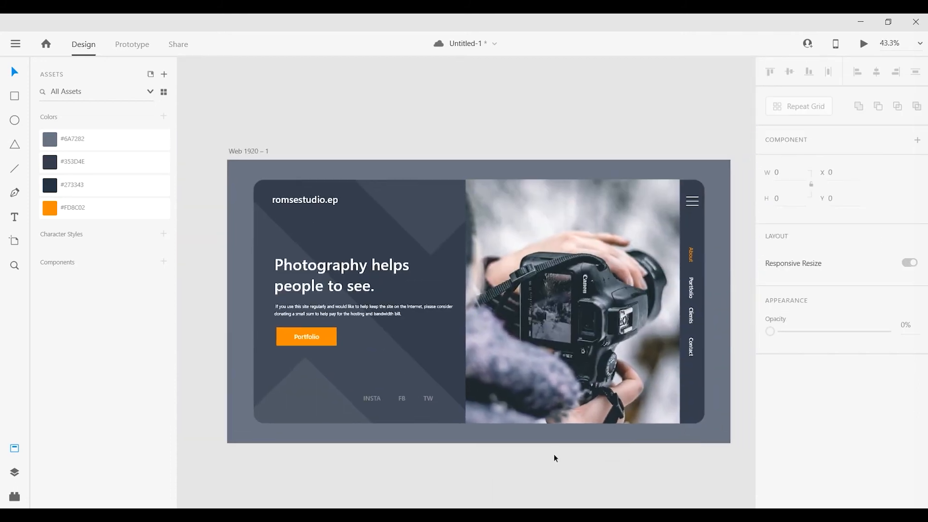
Draw a small white rectangle about 45 by 52 over the lower part of the camera photo.
{"action": "left_click", "coordinate": [256, 153]}
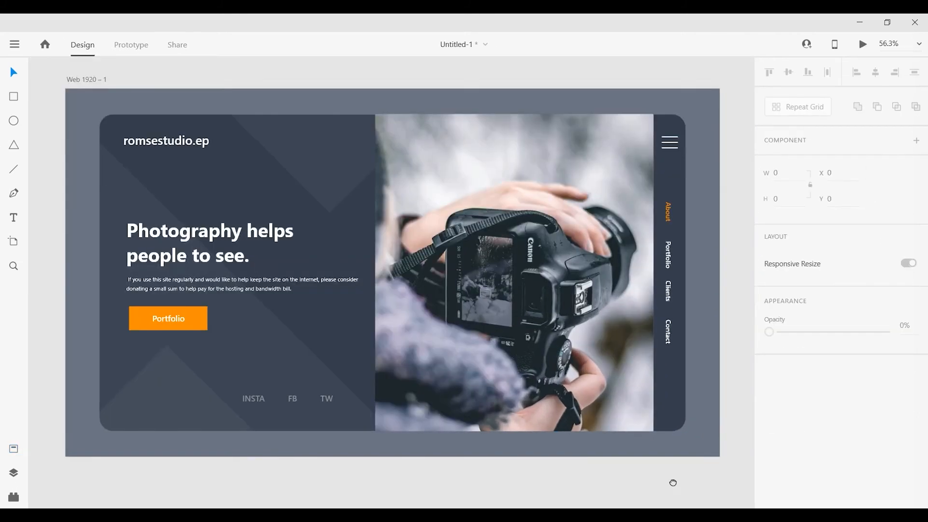
{"action": "left_click_drag", "start_coordinate": [673, 483], "coordinate": [625, 421]}
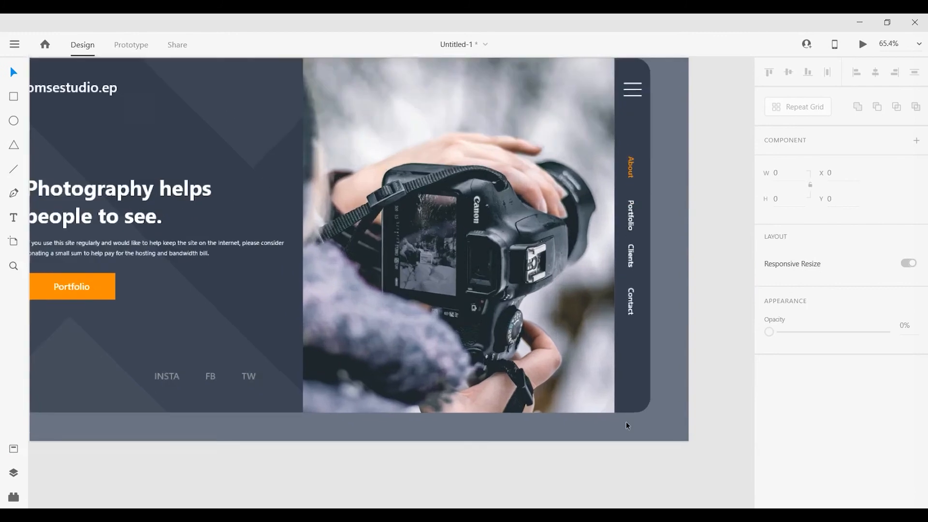
{"action": "scroll", "coordinate": [625, 422], "scroll_direction": "up", "scroll_amount": 3}
{"action": "key", "text": "r"}
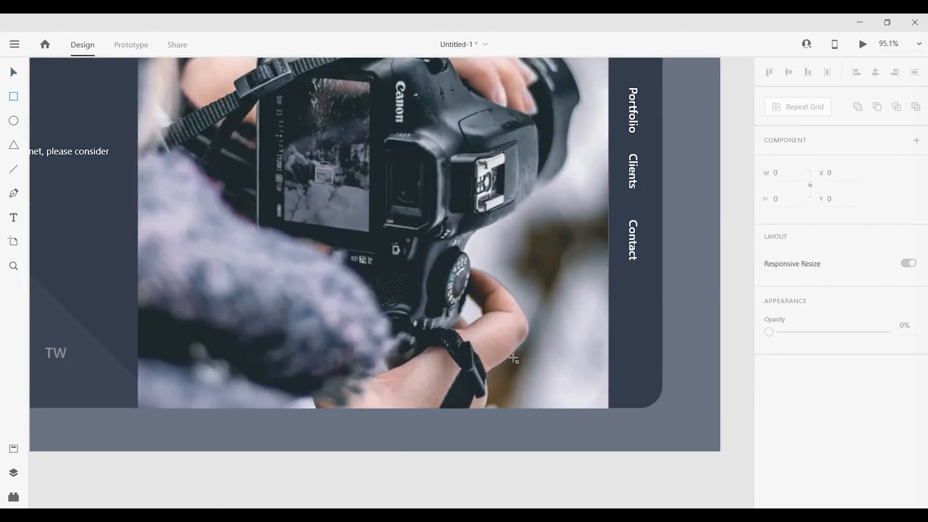
{"action": "left_click_drag", "start_coordinate": [513, 359], "coordinate": [542, 387]}
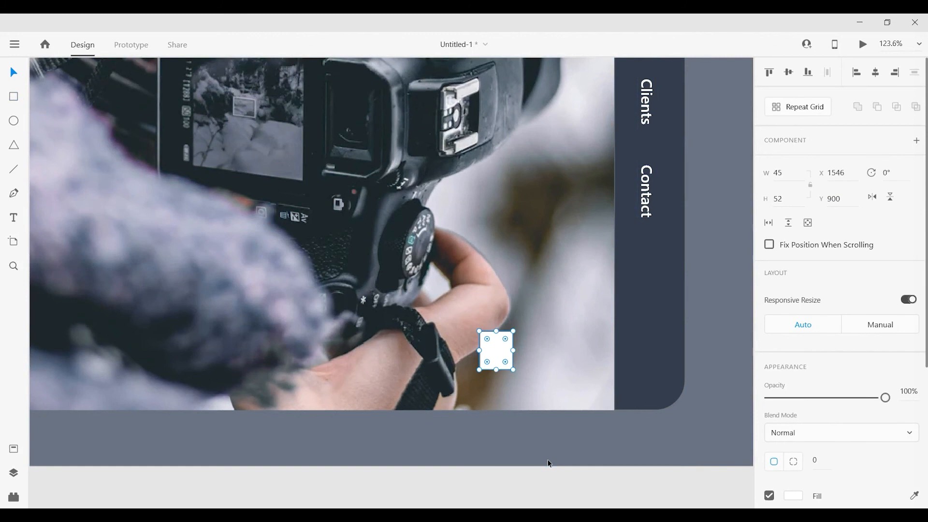
Set the white rectangle's width and height to 60 and move it horizontally to about X 1468.
{"action": "key", "text": "ctrl+z"}
{"action": "left_click_drag", "start_coordinate": [784, 173], "coordinate": [700, 173]}
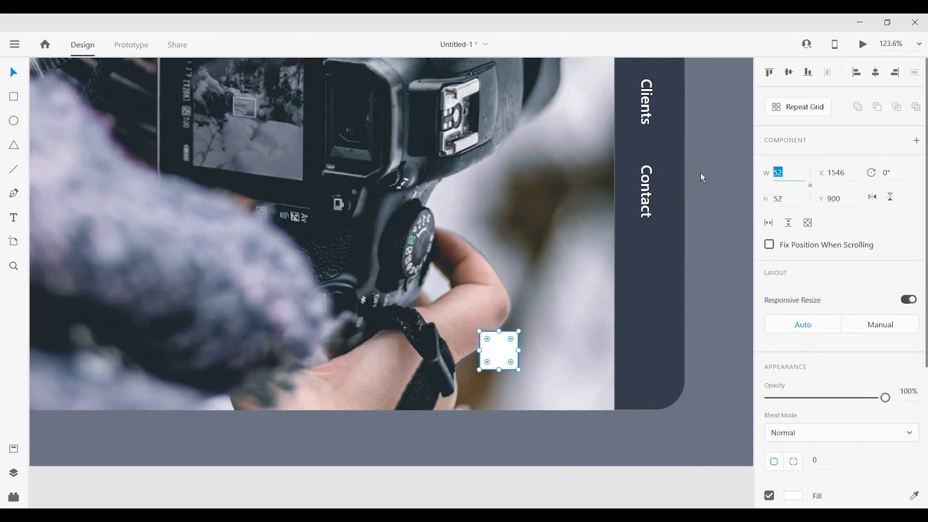
{"action": "type", "text": "60"}
{"action": "key", "text": "Tab"}
{"action": "type", "text": "60"}
{"action": "key", "text": "Return"}
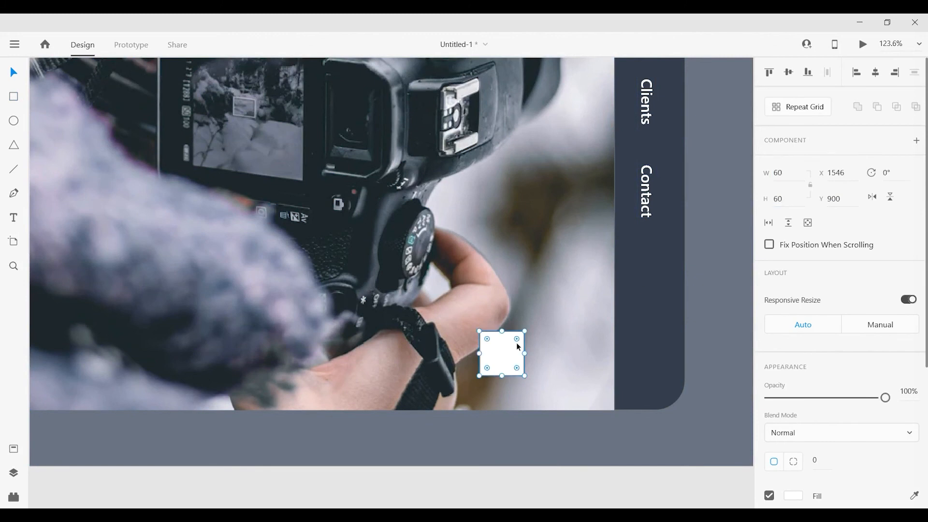
{"action": "left_click_drag", "start_coordinate": [486, 358], "coordinate": [429, 357]}
Draw a diagonal line about 14 by 14 inside the white square and give it a size 3 border with round caps.
{"action": "left_click", "coordinate": [12, 172]}
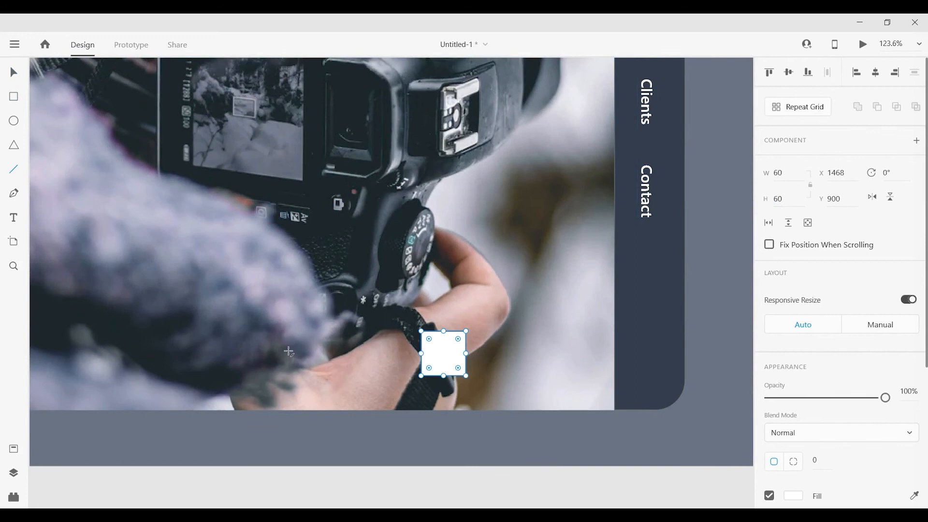
{"action": "left_click_drag", "start_coordinate": [444, 354], "coordinate": [457, 343]}
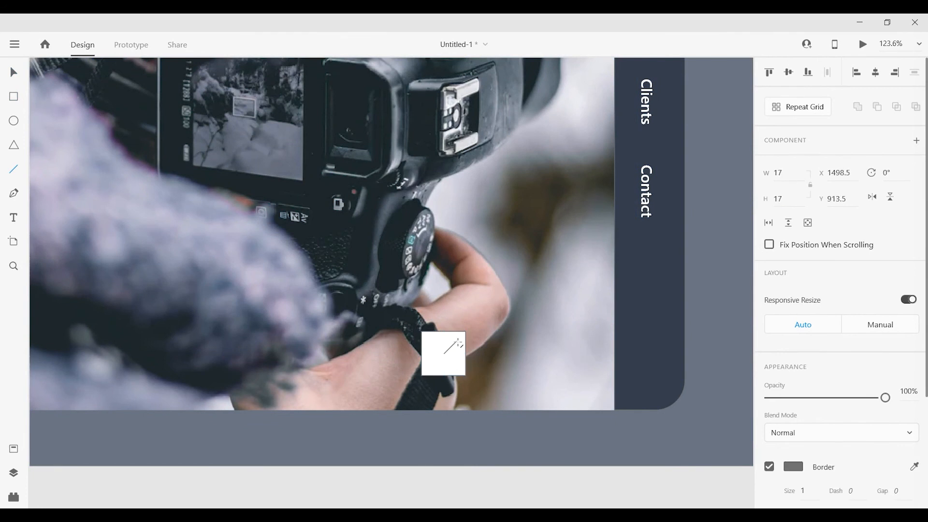
{"action": "left_click", "coordinate": [13, 72]}
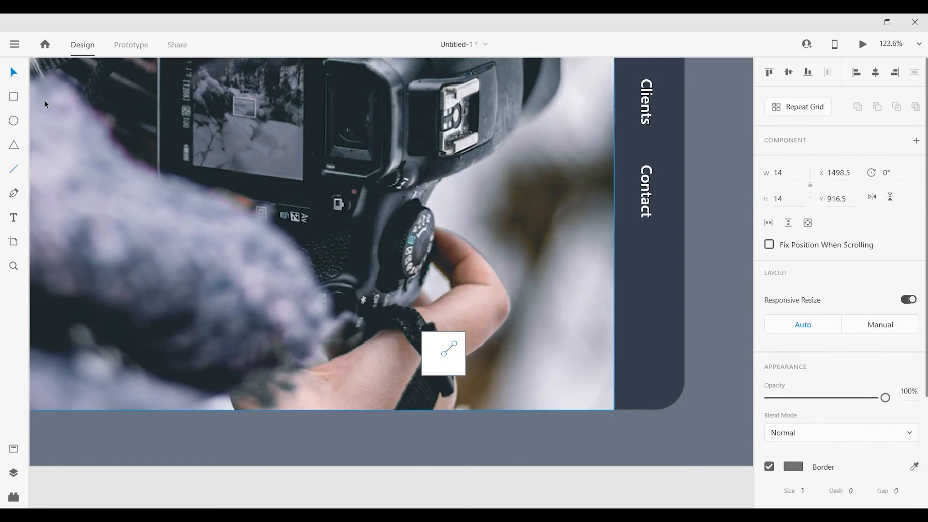
{"action": "scroll", "coordinate": [466, 332], "scroll_direction": "up", "scroll_amount": 5}
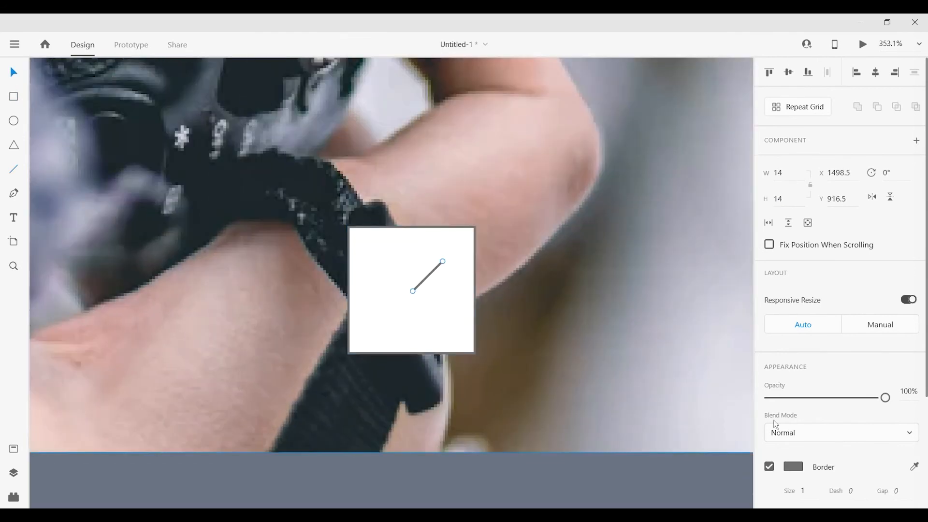
{"action": "left_click", "coordinate": [808, 488]}
{"action": "type", "text": "3"}
{"action": "scroll", "coordinate": [874, 458], "scroll_direction": "down", "scroll_amount": 3}
{"action": "left_click", "coordinate": [888, 429]}
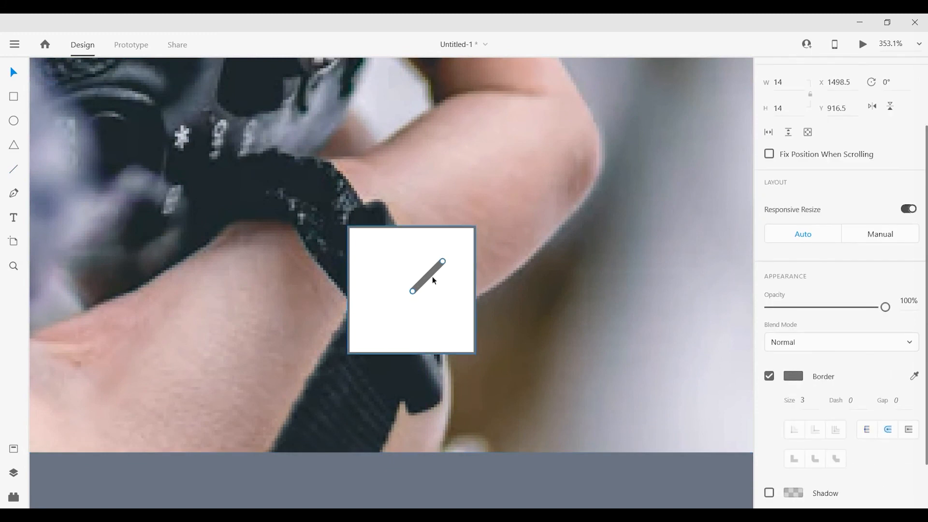
Duplicate the diagonal line, flip the copy vertically to form a left-pointing chevron, and group both lines.
{"action": "left_click_drag", "start_coordinate": [432, 279], "coordinate": [433, 299]}
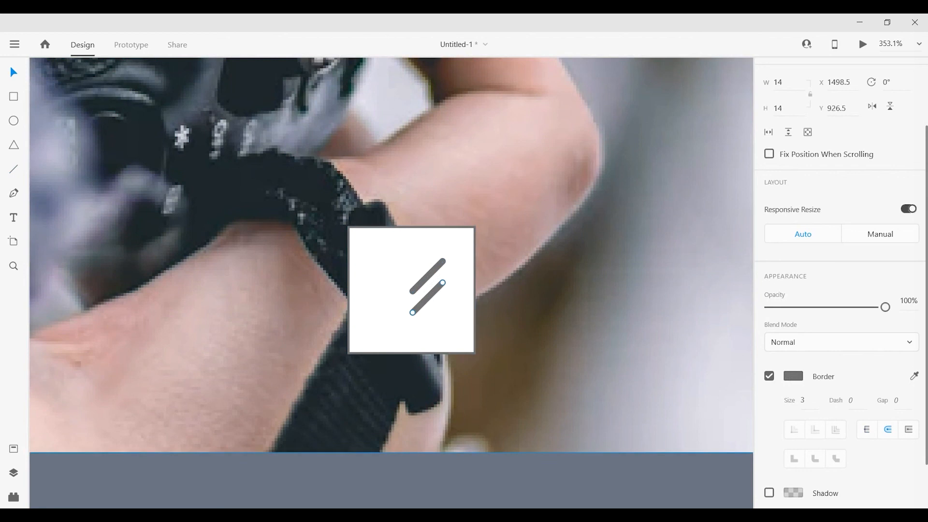
{"action": "left_click", "coordinate": [889, 109]}
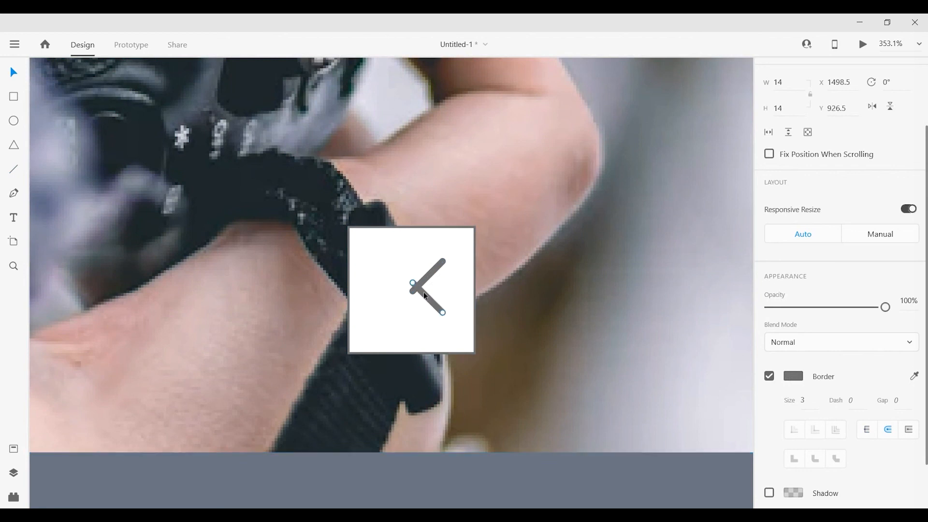
{"action": "left_click", "coordinate": [429, 274]}
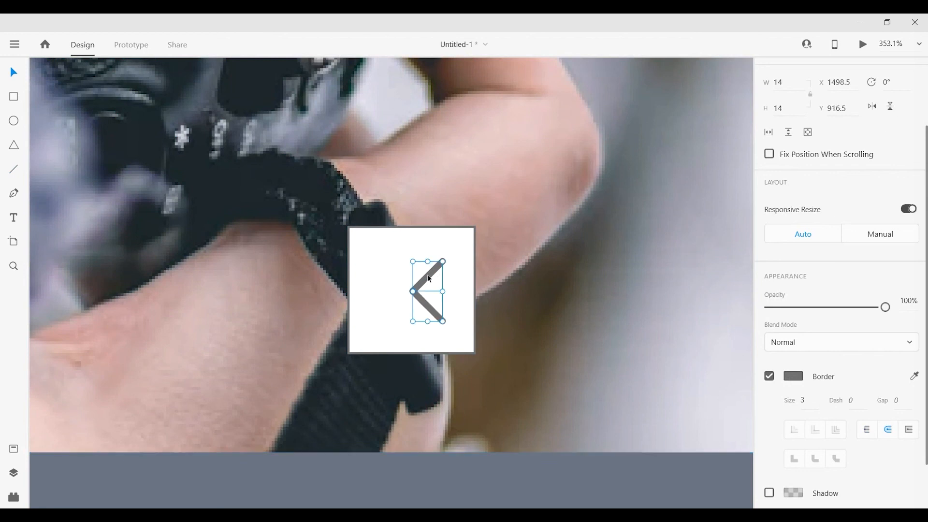
{"action": "right_click", "coordinate": [428, 274]}
{"action": "left_click", "coordinate": [491, 203]}
Center the chevron vertically and horizontally on the white square.
{"action": "left_click", "coordinate": [433, 276], "text": "shift"}
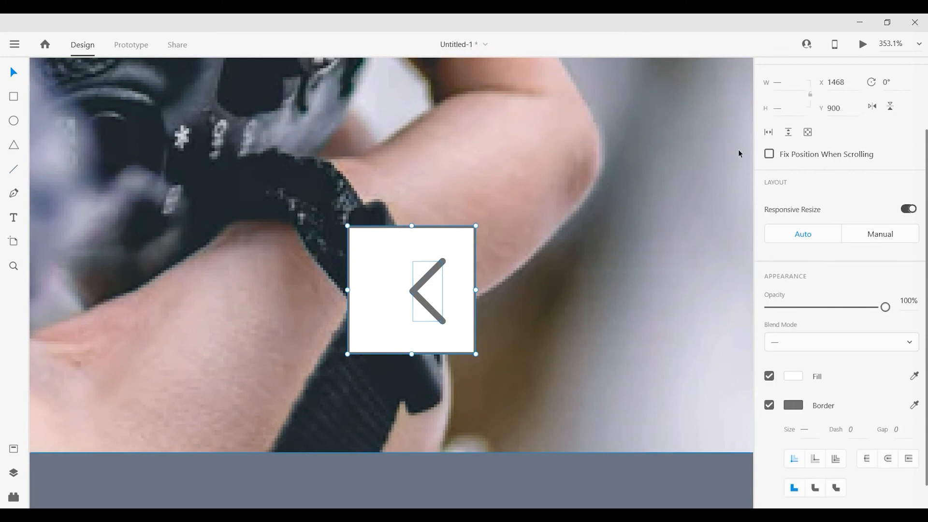
{"action": "scroll", "coordinate": [847, 102], "scroll_direction": "up", "scroll_amount": 2}
{"action": "left_click", "coordinate": [788, 72]}
{"action": "left_click", "coordinate": [876, 72]}
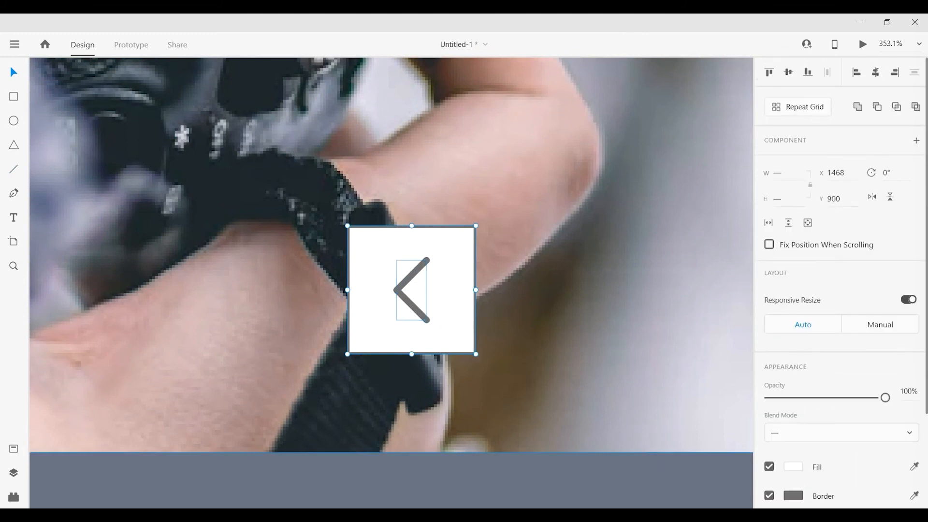
Shrink the chevron to about 12 by 25 and center it again on the white square.
{"action": "left_click", "coordinate": [522, 313]}
{"action": "left_click", "coordinate": [420, 269]}
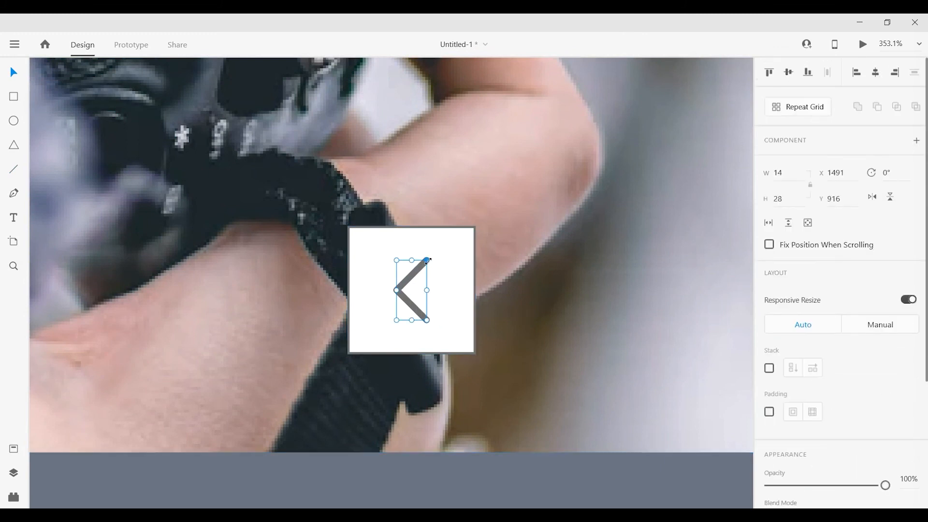
{"action": "left_click_drag", "start_coordinate": [427, 260], "coordinate": [425, 265]}
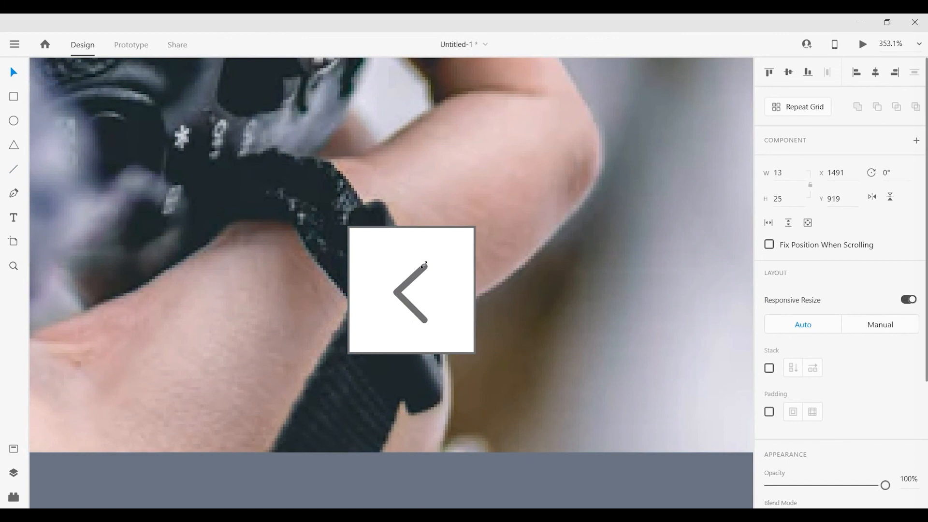
{"action": "left_click", "coordinate": [445, 277], "text": "shift"}
{"action": "left_click", "coordinate": [788, 73]}
{"action": "left_click", "coordinate": [875, 73]}
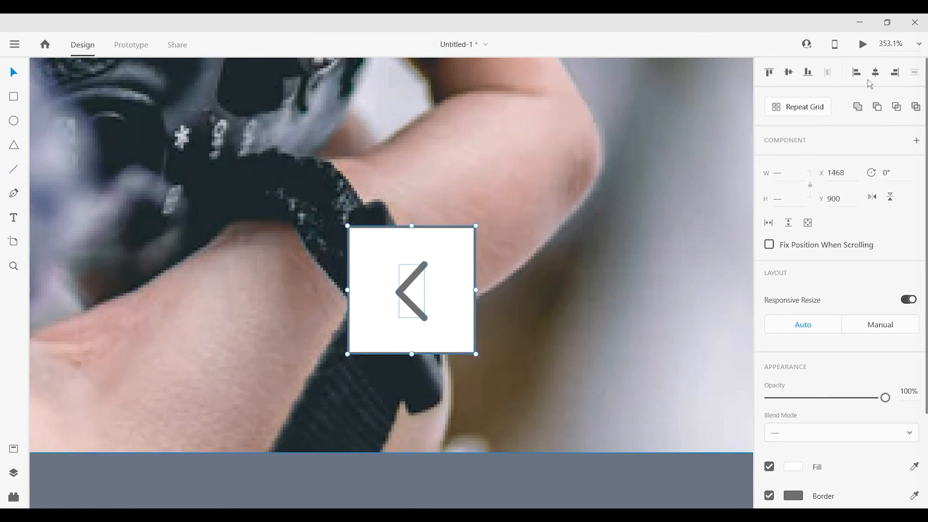
Remove the border from the white square behind the chevron.
{"action": "left_click", "coordinate": [515, 203]}
{"action": "left_click", "coordinate": [432, 233]}
{"action": "scroll", "coordinate": [841, 338], "scroll_direction": "down", "scroll_amount": 3}
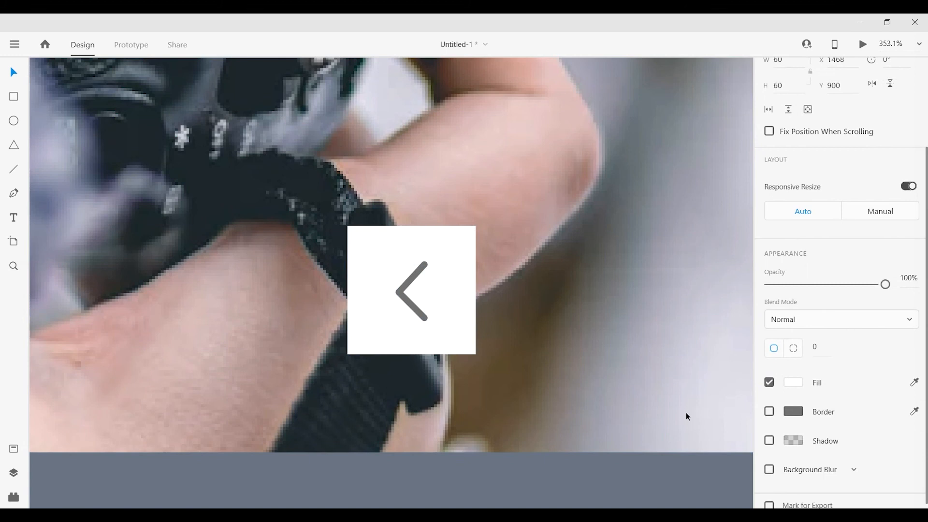
{"action": "scroll", "coordinate": [549, 322], "scroll_direction": "down", "scroll_amount": 3}
{"action": "scroll", "coordinate": [549, 322], "scroll_direction": "down", "scroll_amount": 2}
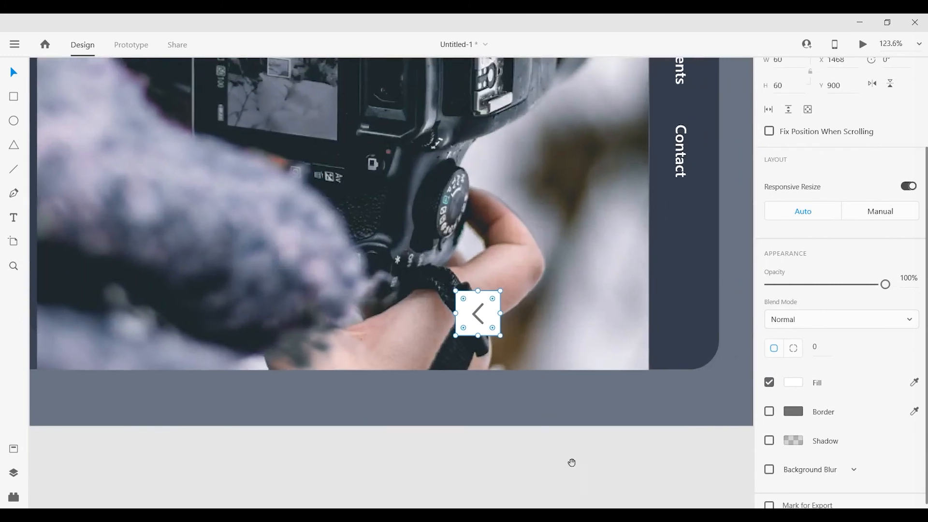
Apply the saved orange #FD8C02 to the chevron's border.
{"action": "left_click", "coordinate": [14, 448]}
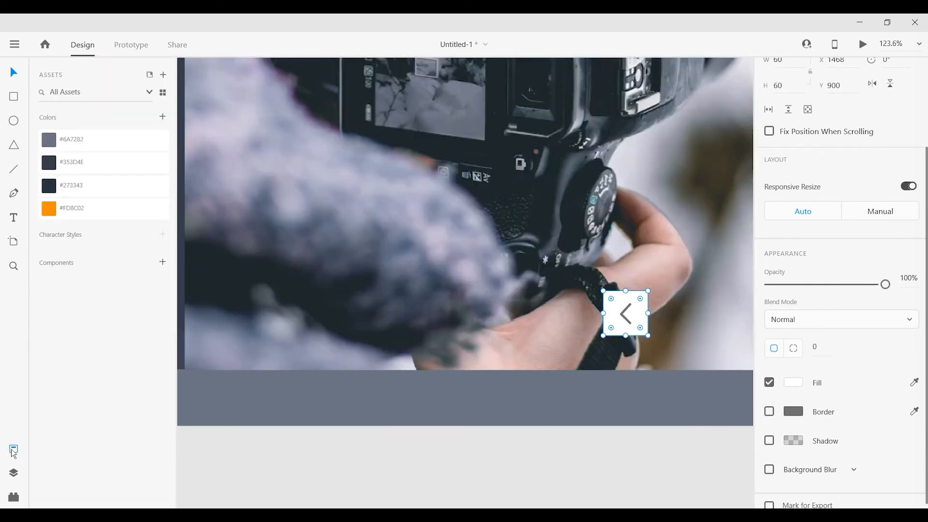
{"action": "double_click", "coordinate": [626, 319]}
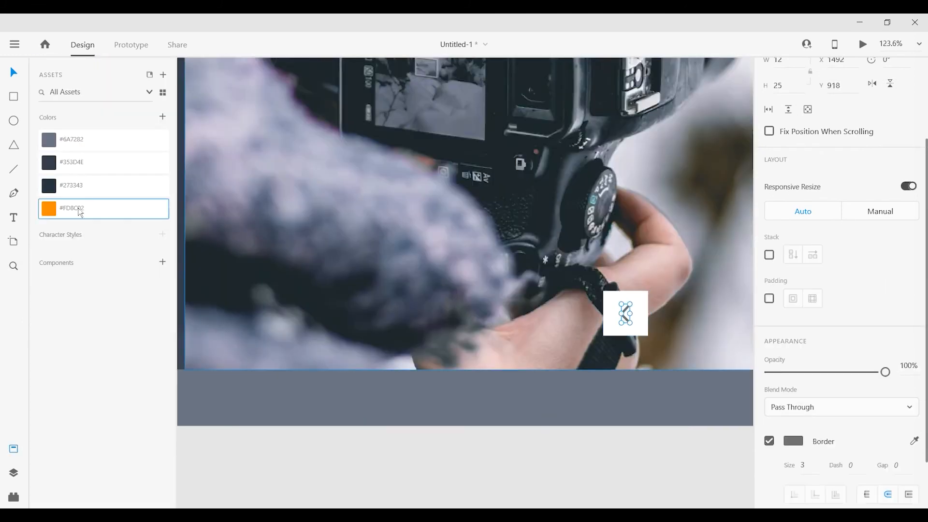
{"action": "right_click", "coordinate": [78, 209]}
{"action": "left_click", "coordinate": [121, 316]}
Duplicate the arrow button, rotate the copy by 180° and place it beside the original at about X 1547.
{"action": "left_click", "coordinate": [633, 324]}
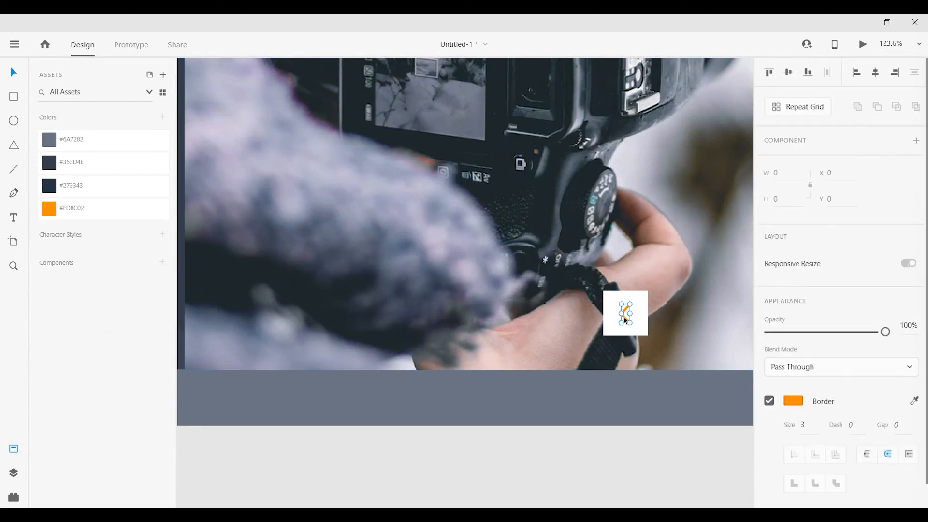
{"action": "left_click_drag", "start_coordinate": [640, 314], "coordinate": [665, 286]}
{"action": "left_click_drag", "start_coordinate": [702, 325], "coordinate": [692, 319]}
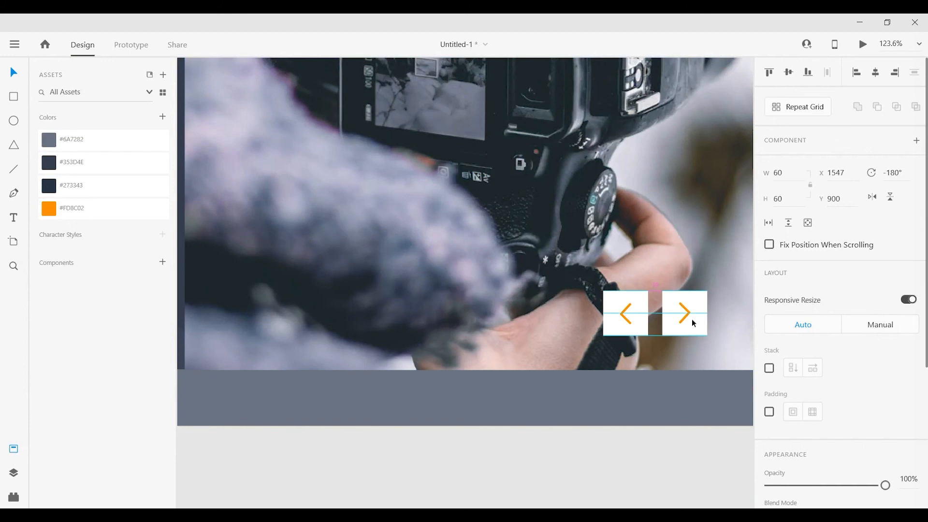
Group the two arrow buttons and move them closer to the sidebar in the photo's lower corner.
{"action": "key", "text": "ctrl+0"}
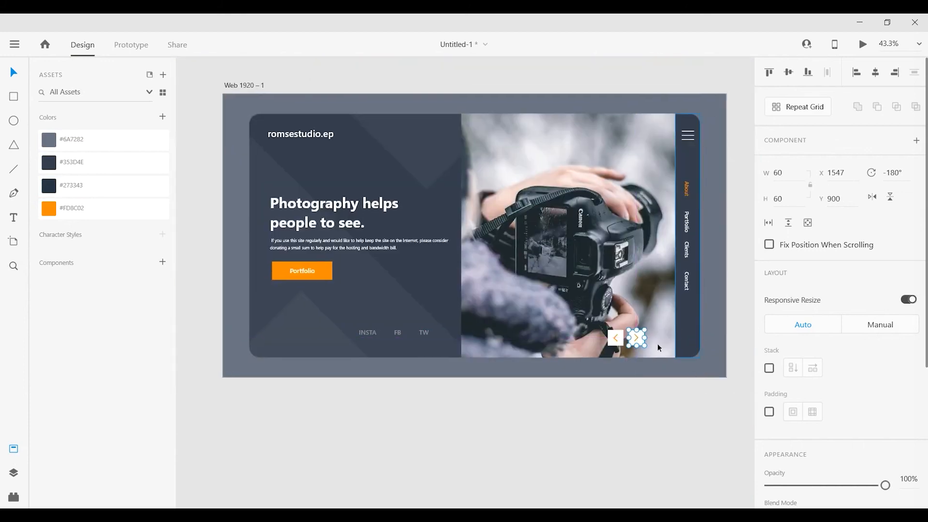
{"action": "left_click", "coordinate": [620, 340], "text": "shift"}
{"action": "key", "text": "ctrl+g"}
{"action": "left_click_drag", "start_coordinate": [634, 336], "coordinate": [651, 338]}
{"action": "left_click", "coordinate": [645, 411]}
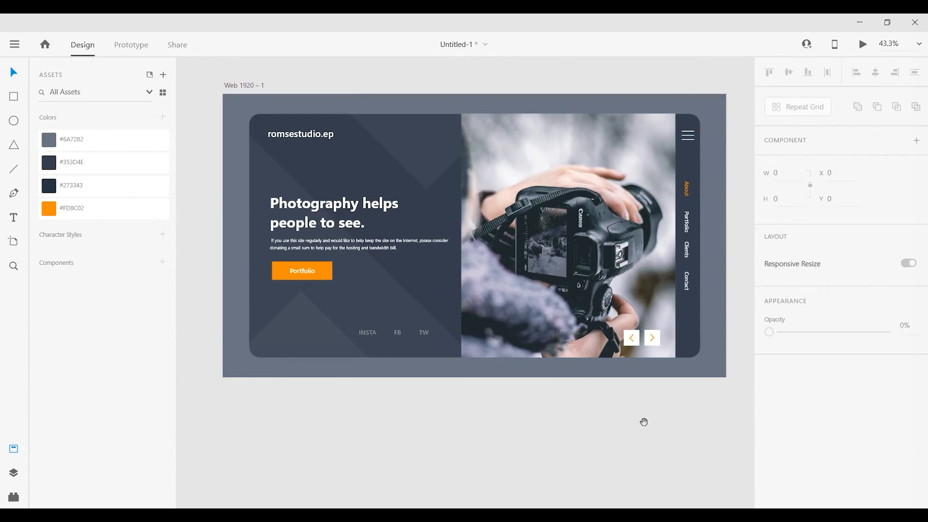
Group the INSTA, FB and TW labels and move them down to about Y 928.
{"action": "left_click_drag", "start_coordinate": [647, 422], "coordinate": [618, 443]}
{"action": "left_click", "coordinate": [368, 356]}
{"action": "left_click", "coordinate": [393, 355], "text": "shift"}
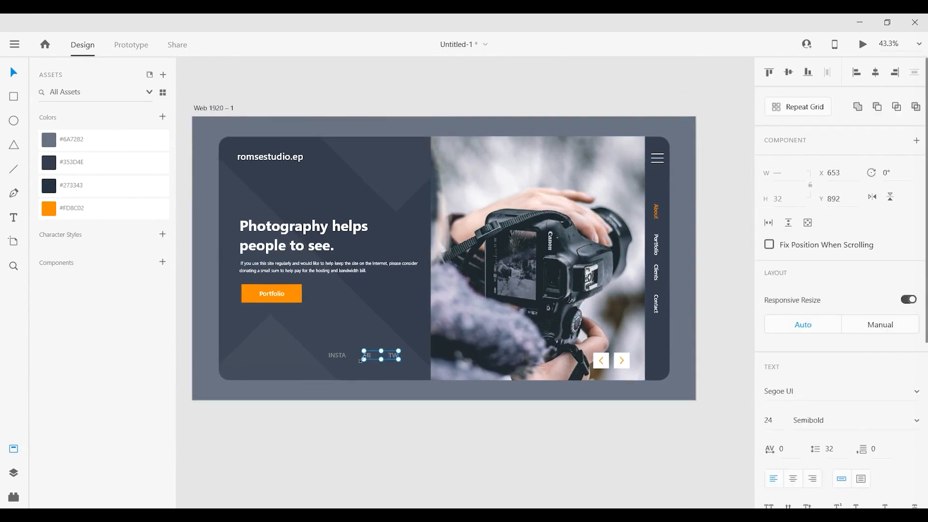
{"action": "left_click", "coordinate": [337, 356], "text": "shift"}
{"action": "key", "text": "ctrl+g"}
{"action": "scroll", "coordinate": [386, 365], "scroll_direction": "up", "scroll_amount": 3}
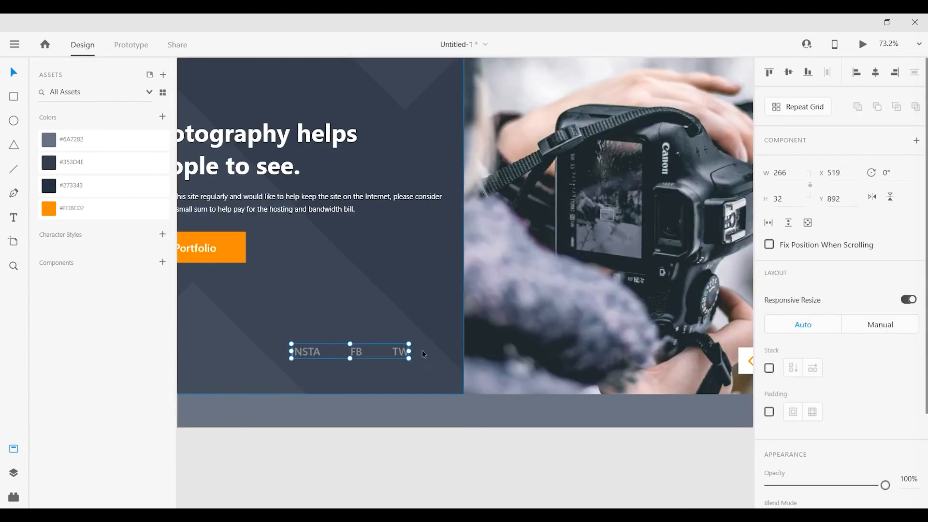
{"action": "left_click_drag", "start_coordinate": [405, 360], "coordinate": [406, 375]}
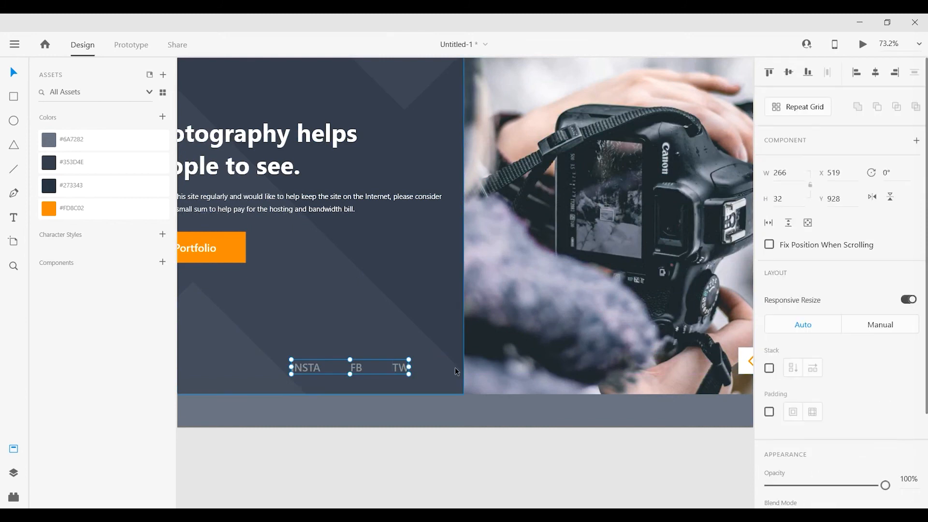
Ungroup the INSTA, FB and TW labels and set their text size to 22.
{"action": "right_click", "coordinate": [345, 379]}
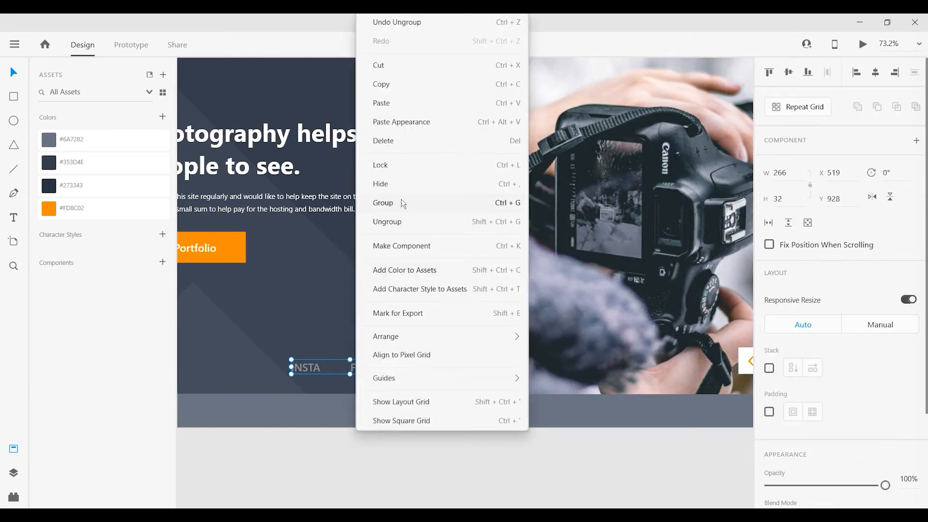
{"action": "left_click", "coordinate": [401, 223]}
{"action": "right_click", "coordinate": [407, 367]}
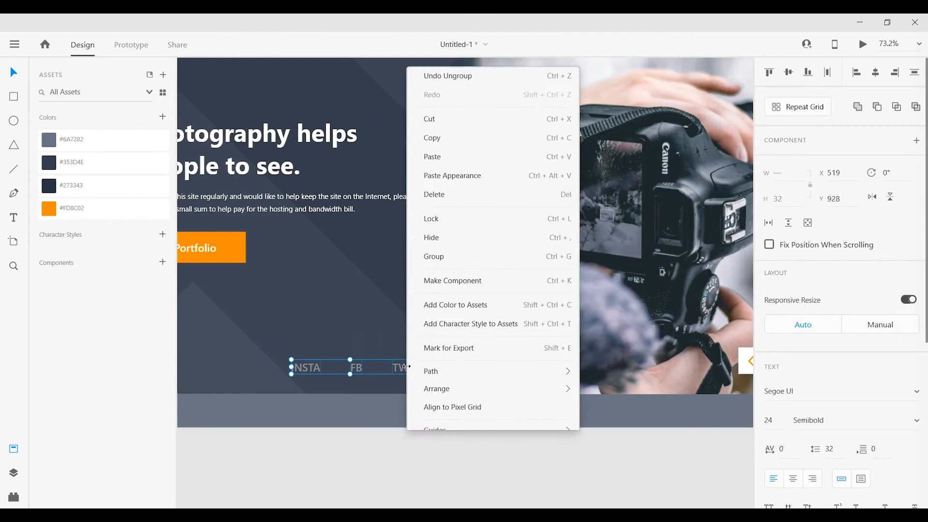
{"action": "left_click", "coordinate": [778, 421]}
{"action": "left_click", "coordinate": [775, 422]}
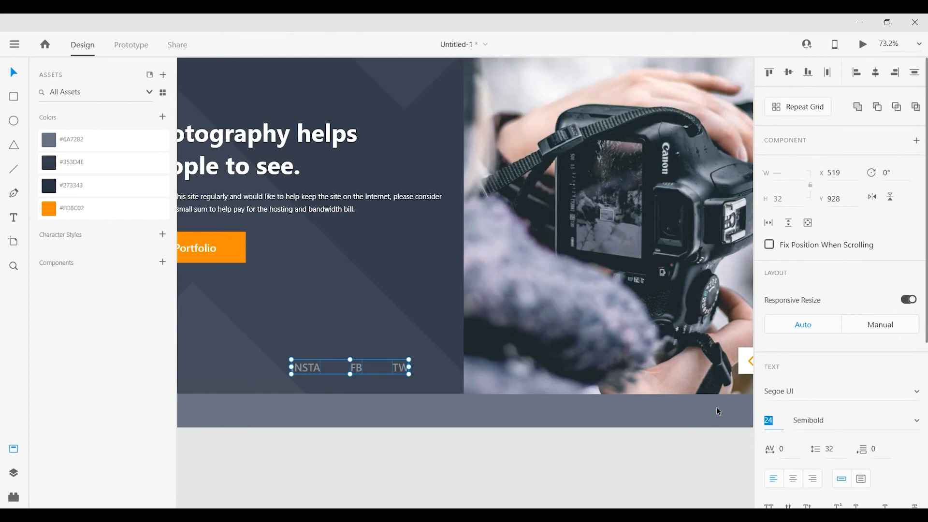
{"action": "type", "text": "22"}
{"action": "key", "text": "Return"}
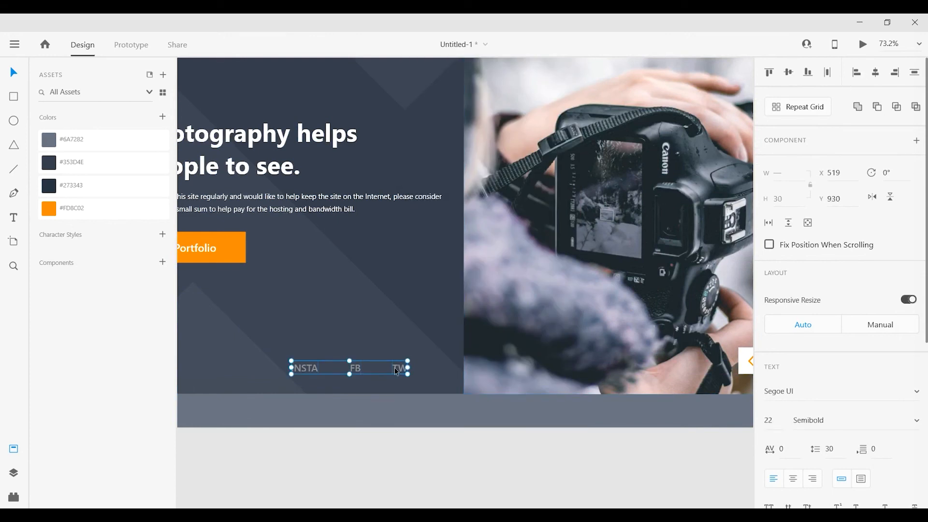
Move the three social labels closer to the photo and shift INSTA towards FB to about X 583.
{"action": "left_click_drag", "start_coordinate": [397, 371], "coordinate": [417, 372]}
{"action": "left_click", "coordinate": [387, 468]}
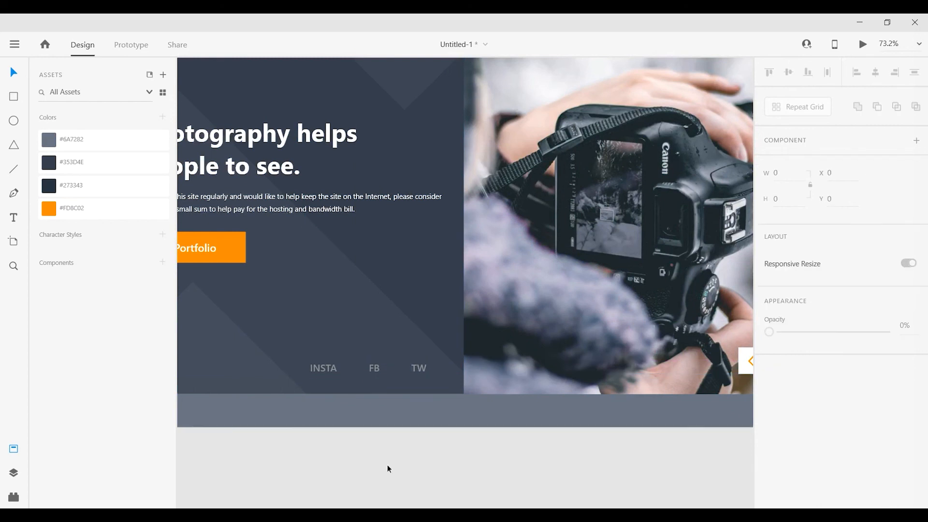
{"action": "left_click_drag", "start_coordinate": [323, 372], "coordinate": [332, 373]}
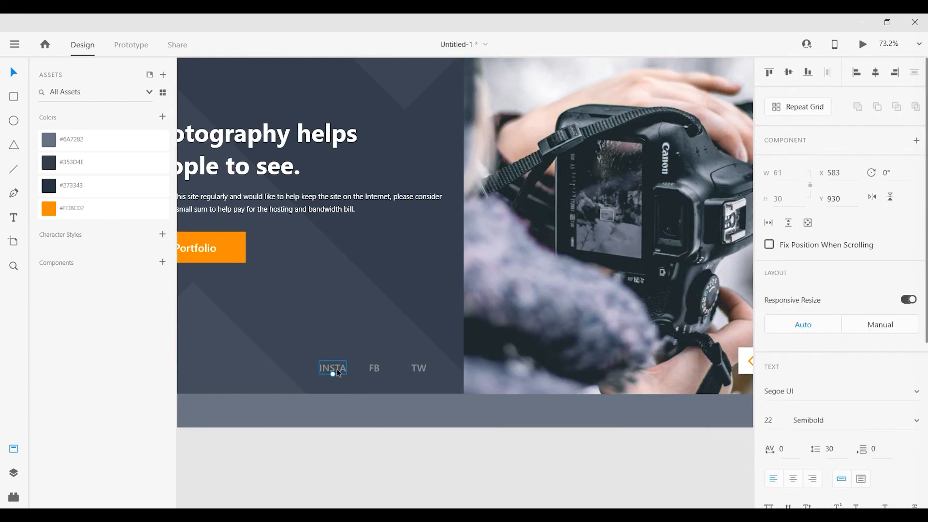
Space the INSTA, FB and TW labels evenly in the horizontal direction again.
{"action": "left_click", "coordinate": [373, 370], "text": "shift"}
{"action": "left_click", "coordinate": [419, 369], "text": "shift"}
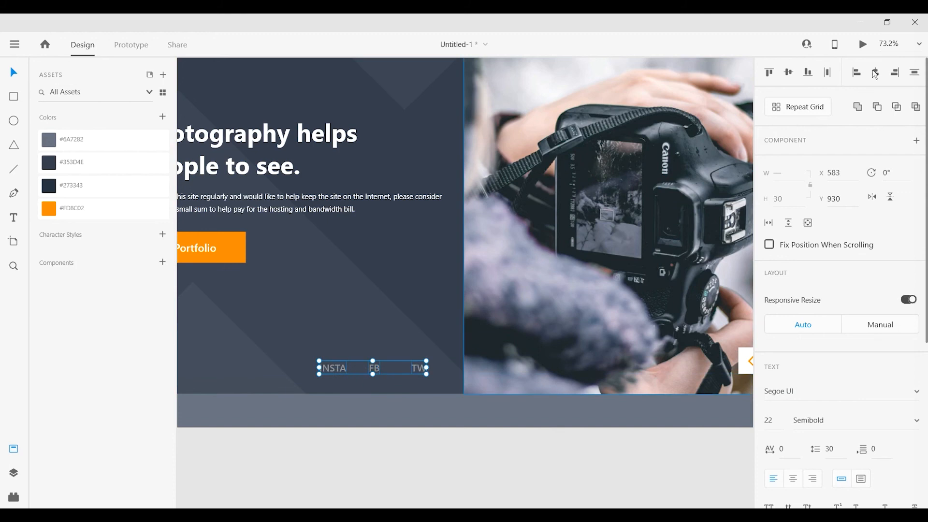
{"action": "left_click", "coordinate": [914, 73]}
{"action": "left_click", "coordinate": [435, 468]}
Select the Web 1920 – 1 artboard.
{"action": "key", "text": "ctrl+0"}
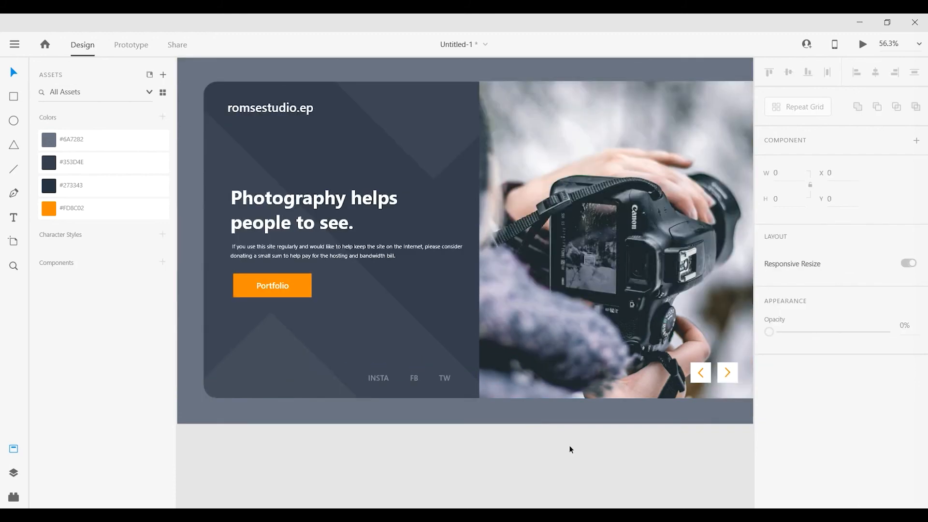
{"action": "left_click_drag", "start_coordinate": [572, 451], "coordinate": [543, 470]}
{"action": "scroll", "coordinate": [535, 464], "scroll_direction": "down", "scroll_amount": 1}
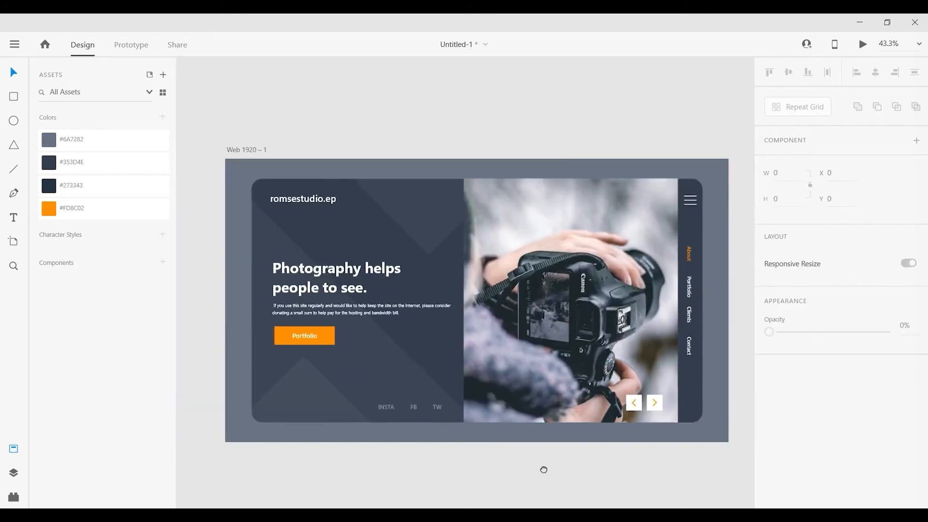
{"action": "left_click", "coordinate": [267, 151]}
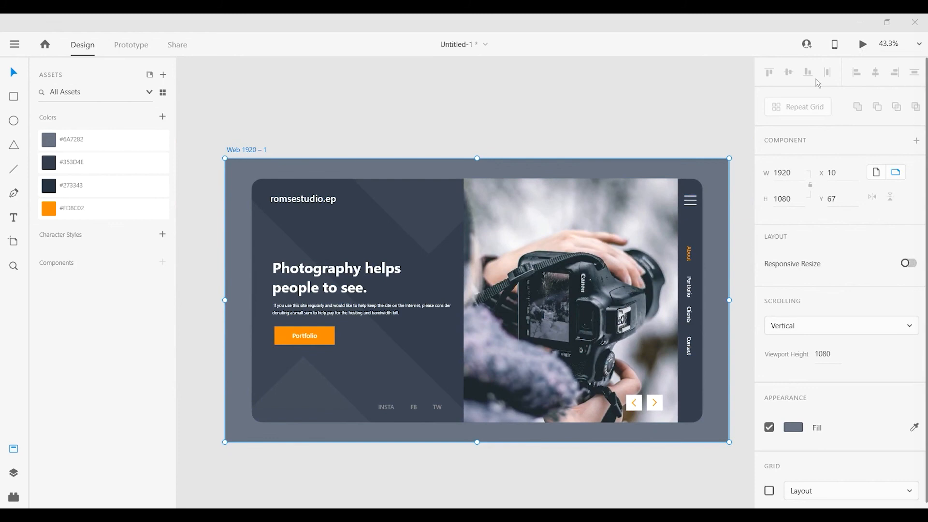